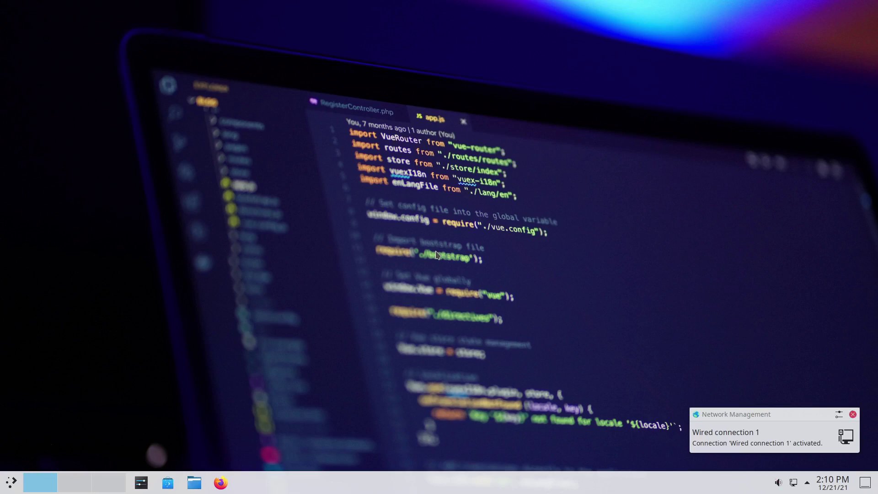
Open Firefox, maximize its window and go to github.com/telkenes/kdehentai.
{"action": "left_click", "coordinate": [221, 484]}
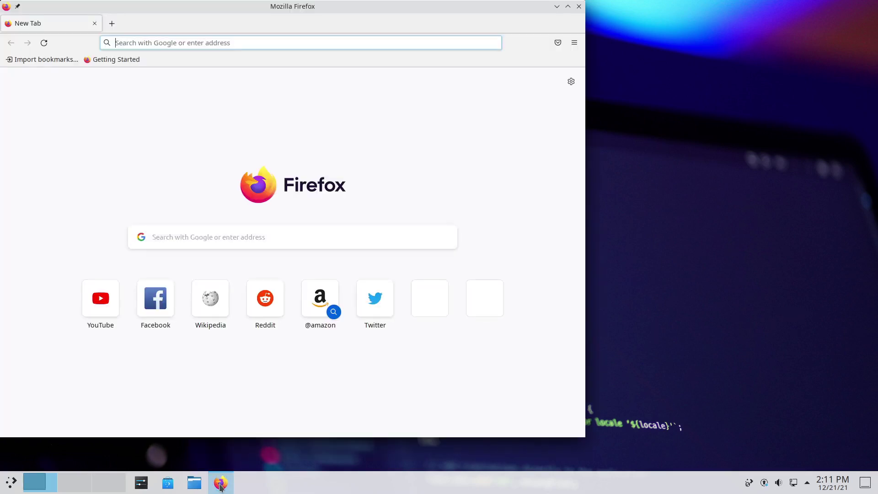
{"action": "left_click", "coordinate": [173, 42]}
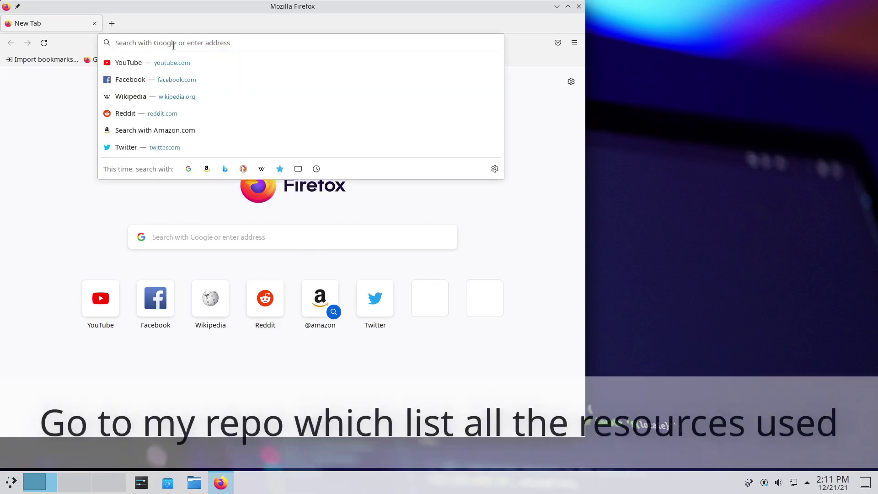
{"action": "left_click_drag", "start_coordinate": [191, 10], "coordinate": [264, 1]}
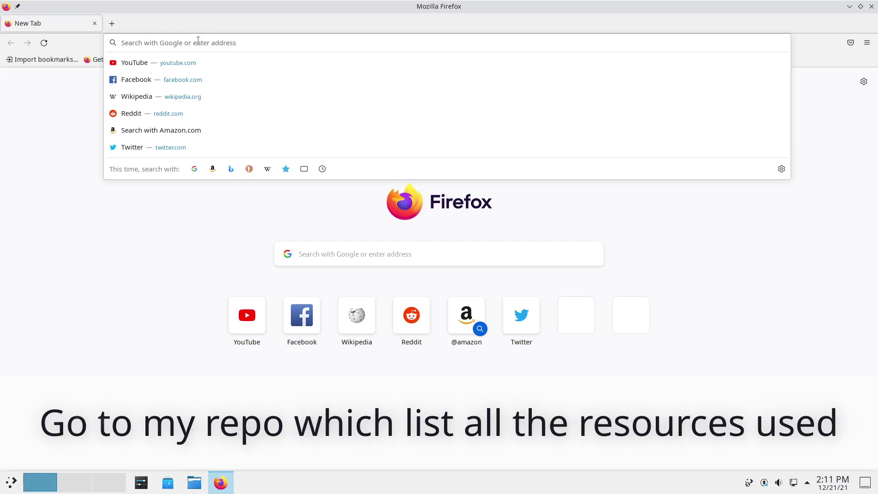
{"action": "type", "text": "github"}
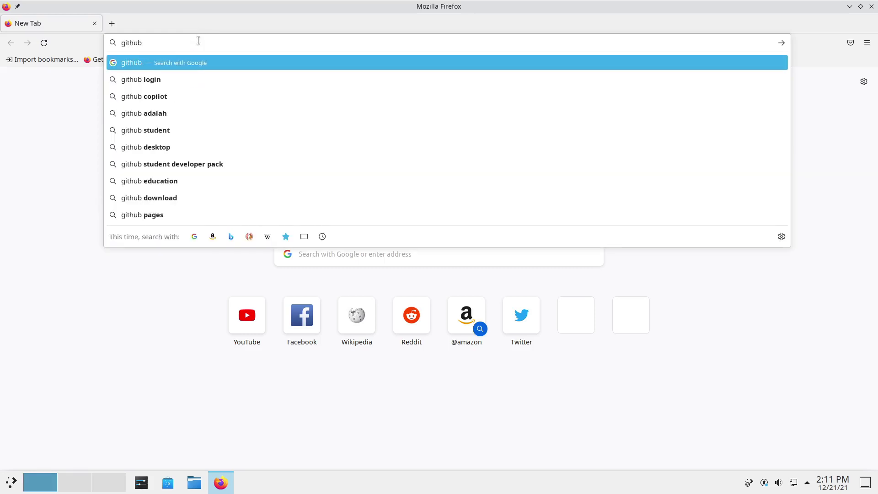
{"action": "type", "text": ".com/telken"}
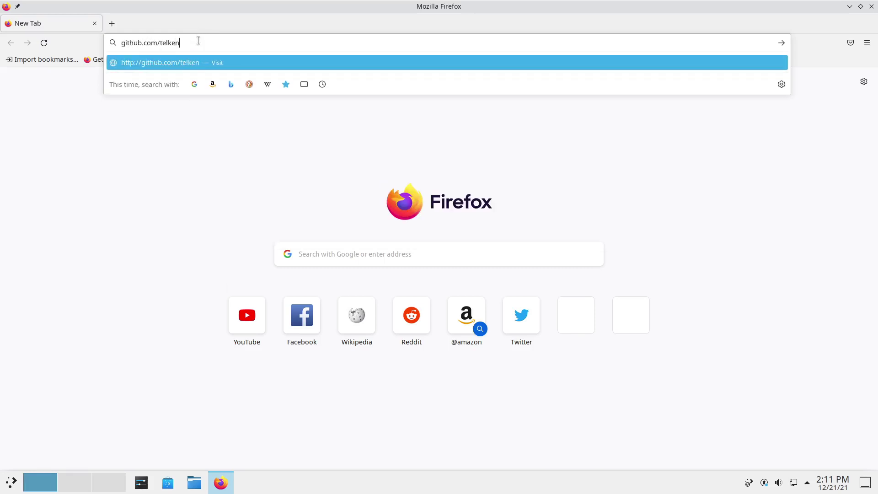
{"action": "type", "text": "es/kdhentai"}
{"action": "key", "text": "Return"}
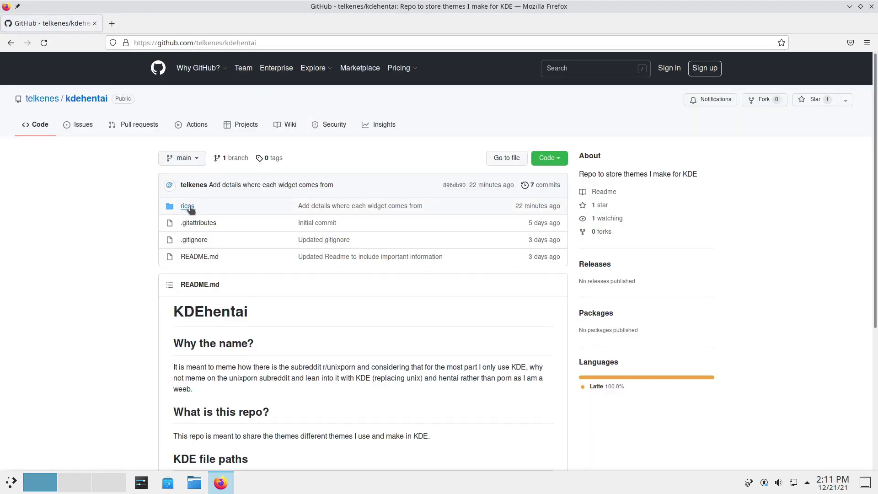
Go into the repository's rices folder and open its default folder in a new browser tab.
{"action": "left_click", "coordinate": [188, 206]}
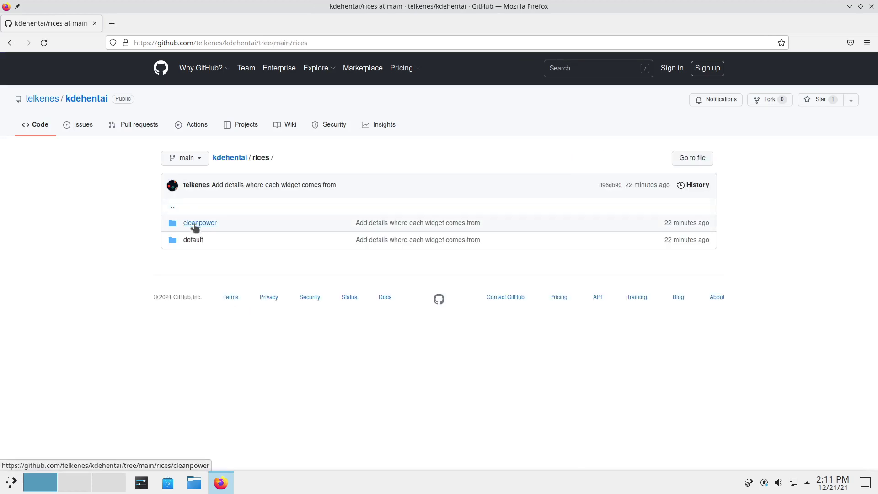
{"action": "right_click", "coordinate": [195, 238]}
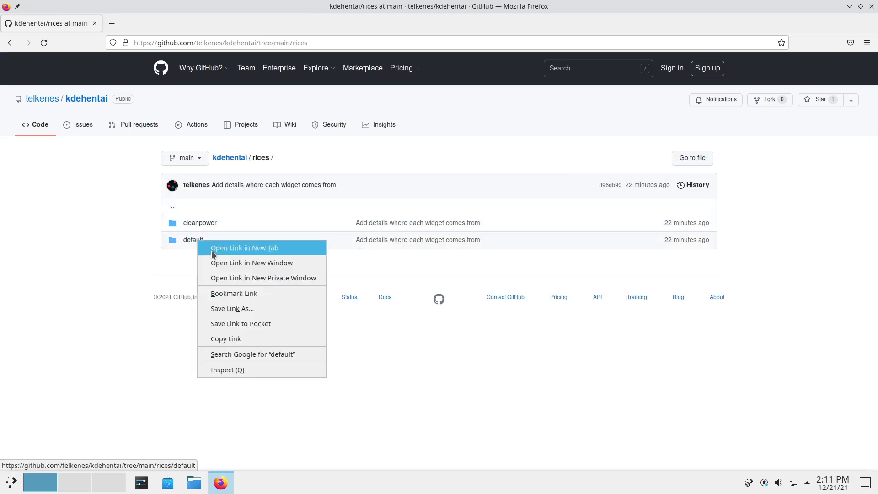
{"action": "left_click", "coordinate": [215, 250]}
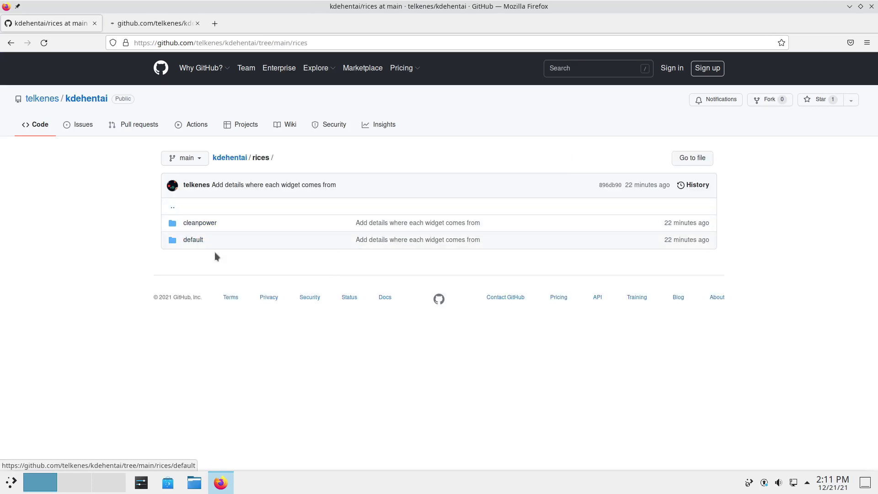
Open the cleanpower folder and bring up the Themes list in its README.
{"action": "left_click", "coordinate": [202, 224]}
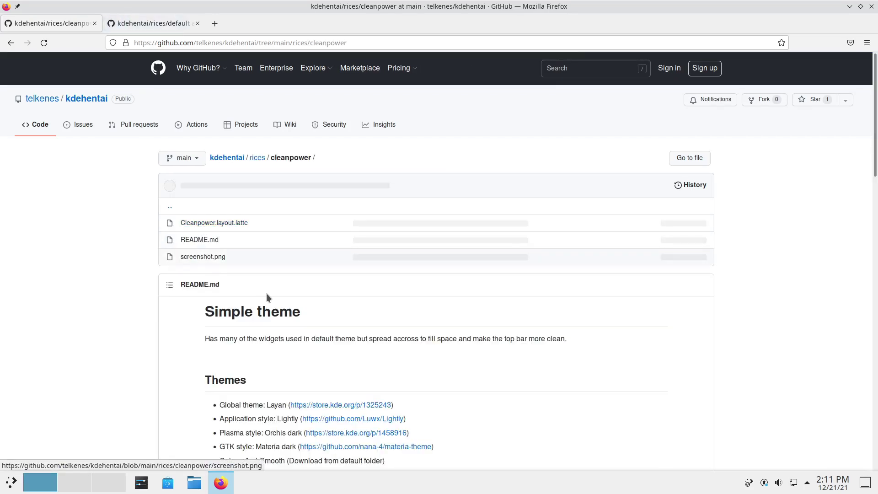
{"action": "scroll", "coordinate": [267, 298], "scroll_direction": "down", "scroll_amount": 3}
{"action": "scroll", "coordinate": [267, 297], "scroll_direction": "down", "scroll_amount": 5}
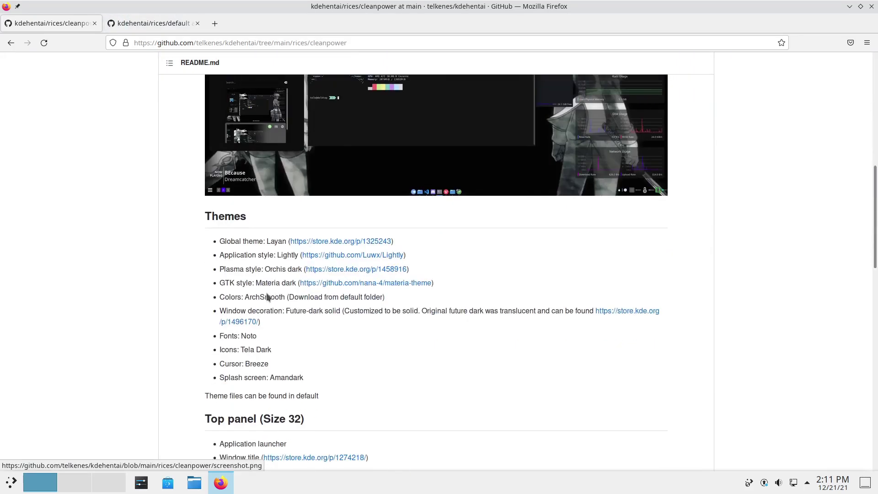
{"action": "scroll", "coordinate": [269, 297], "scroll_direction": "down", "scroll_amount": 2}
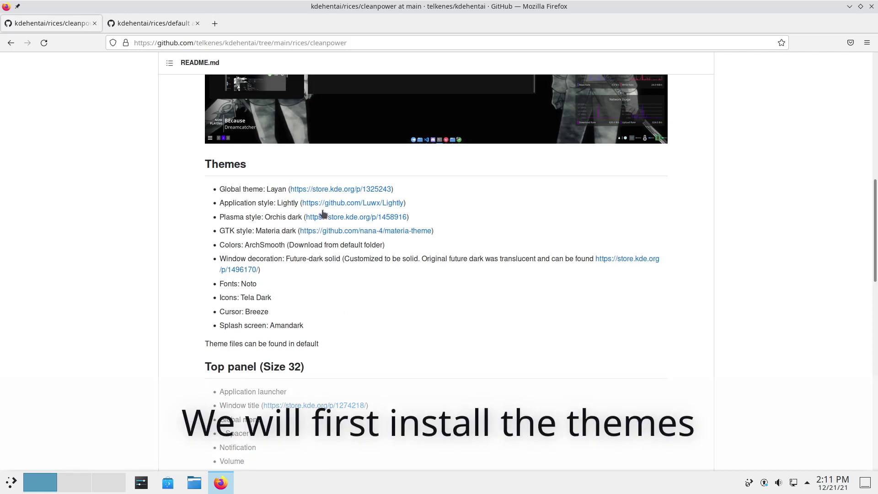
Open the Global Theme page of System Settings and bring up the download window for new global themes.
{"action": "left_click", "coordinate": [150, 482]}
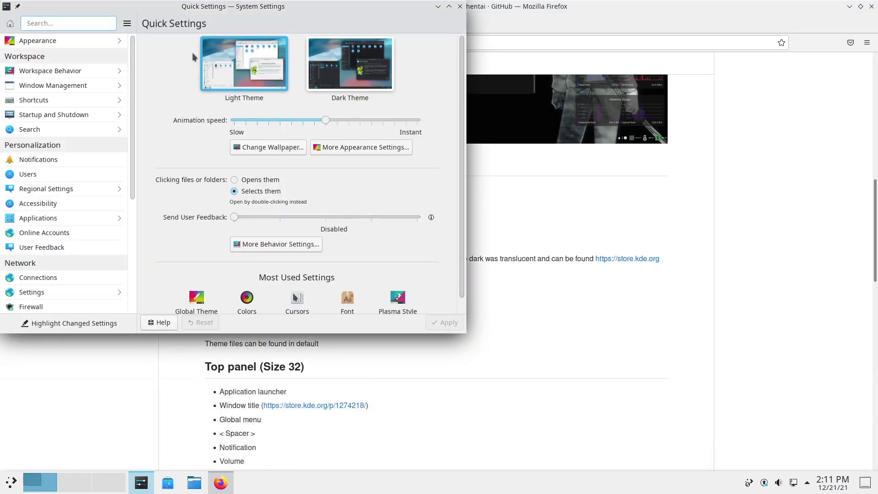
{"action": "left_click_drag", "start_coordinate": [185, 8], "coordinate": [229, 36]}
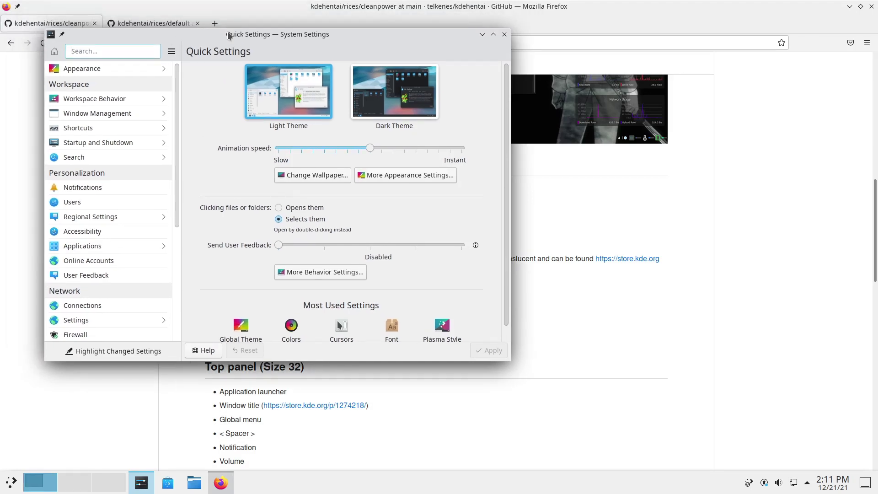
{"action": "left_click", "coordinate": [118, 70]}
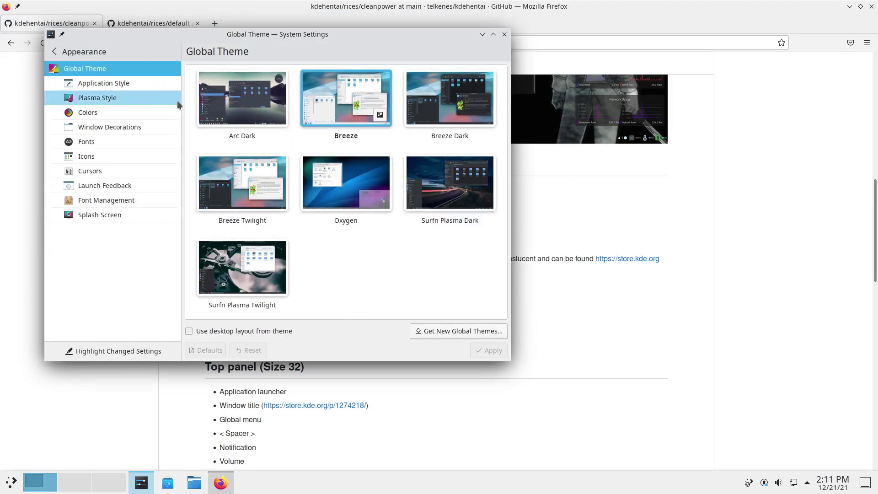
{"action": "left_click", "coordinate": [441, 330]}
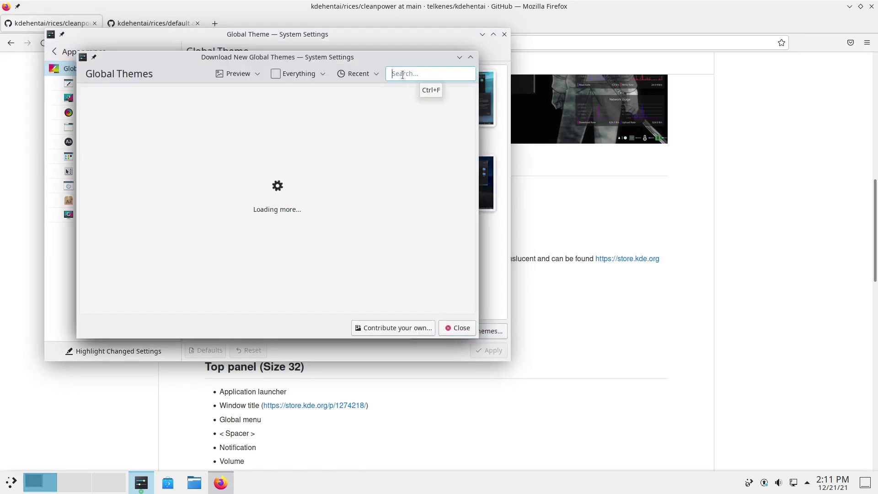
Search for layan and install the Layan look and feel theme, authorizing the installation with the account password.
{"action": "type", "text": "layan"}
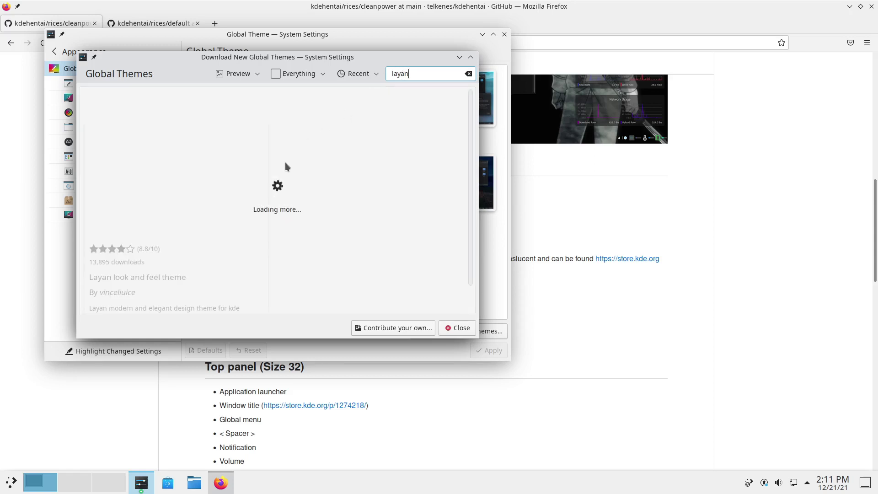
{"action": "mouse_move", "coordinate": [245, 191]}
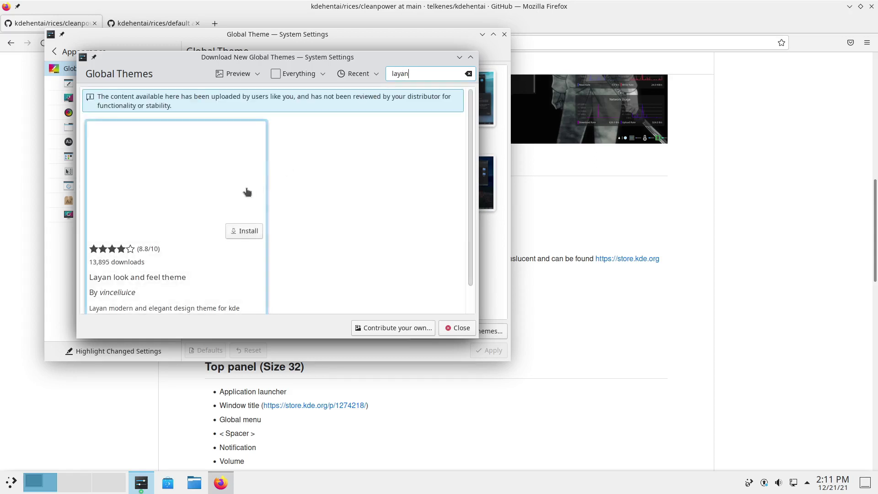
{"action": "left_click", "coordinate": [240, 231]}
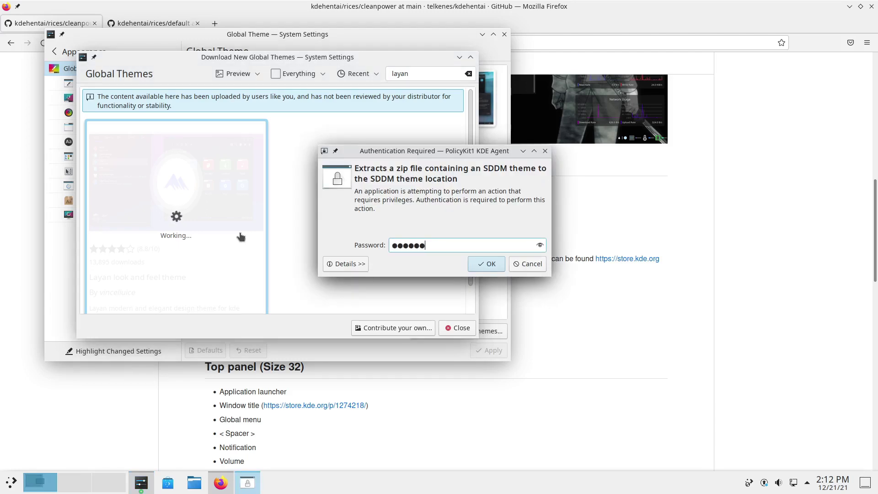
{"action": "key", "text": "Return"}
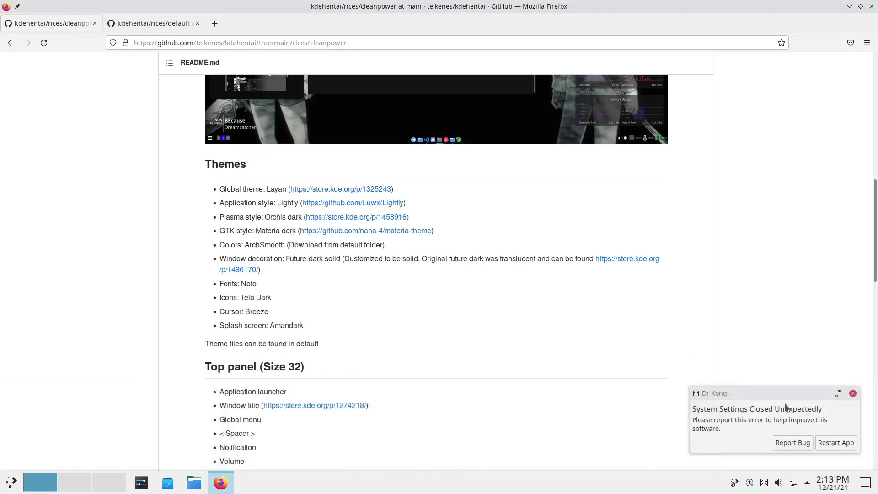
Dismiss the crash notification, reopen System Settings and apply the Layan global theme.
{"action": "left_click", "coordinate": [852, 394]}
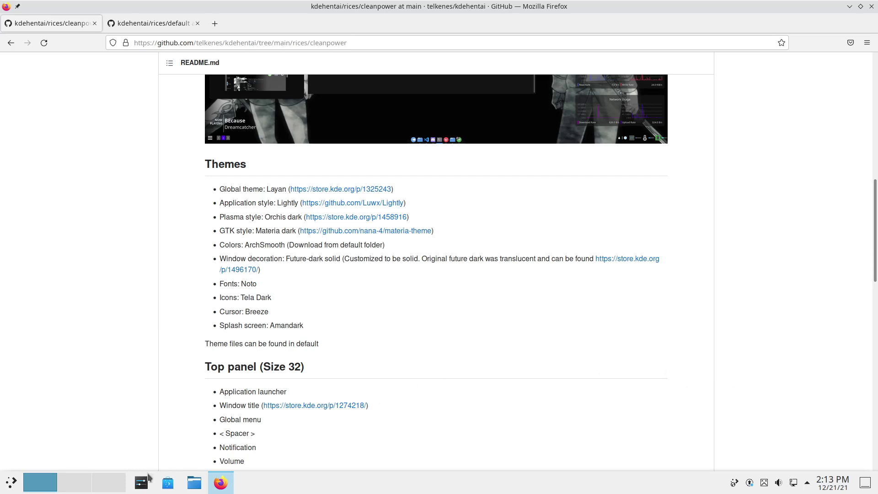
{"action": "left_click", "coordinate": [136, 486]}
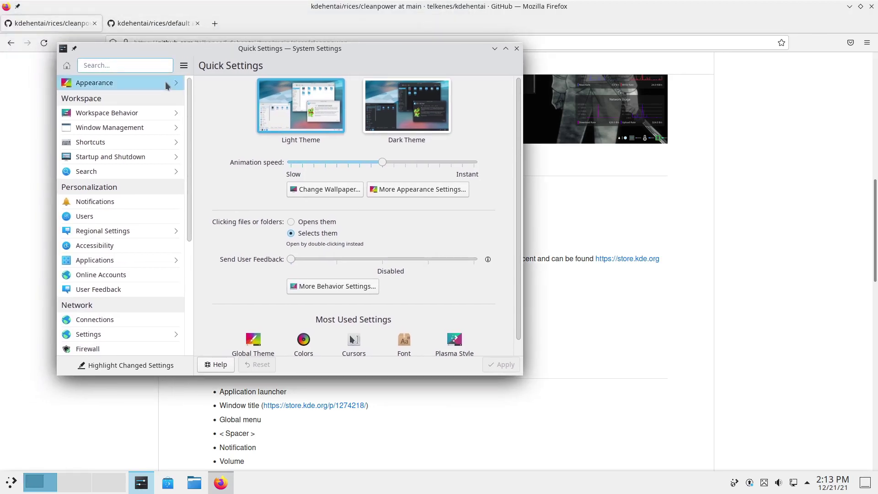
{"action": "left_click", "coordinate": [167, 82]}
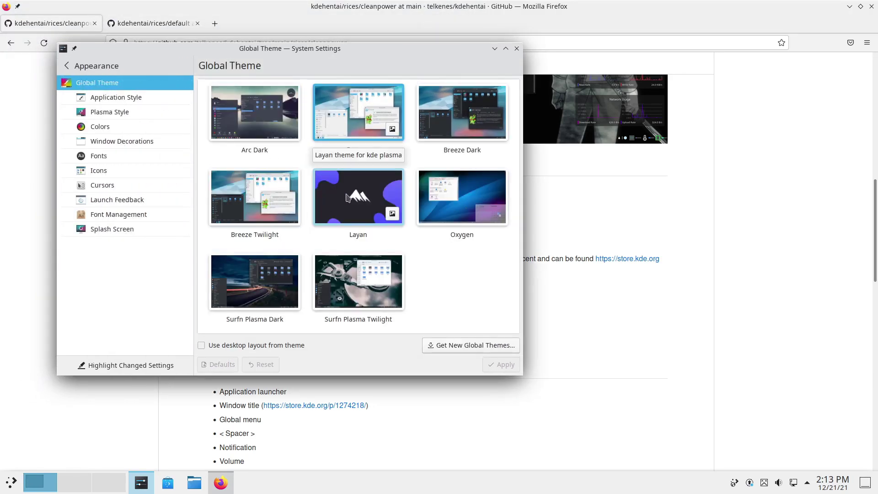
{"action": "left_click", "coordinate": [346, 197]}
{"action": "left_click", "coordinate": [503, 366]}
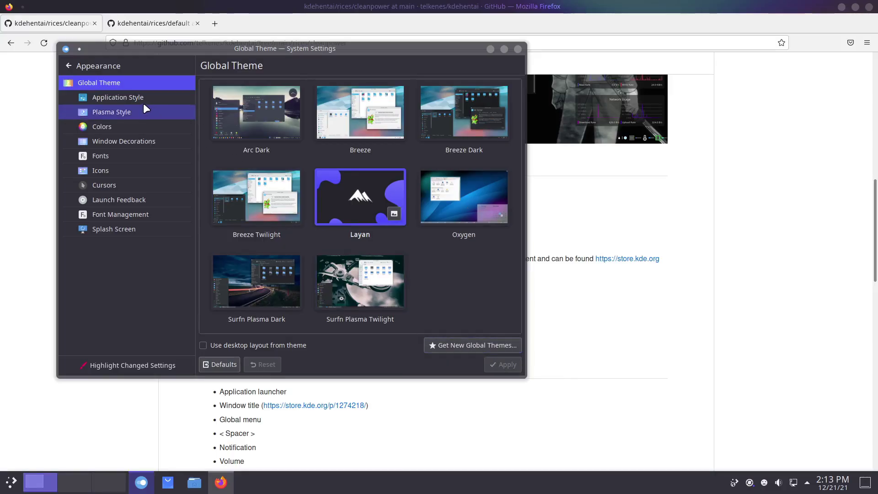
Move the System Settings window clear of the README's theme list and open the Plasma Style settings.
{"action": "left_click", "coordinate": [118, 98]}
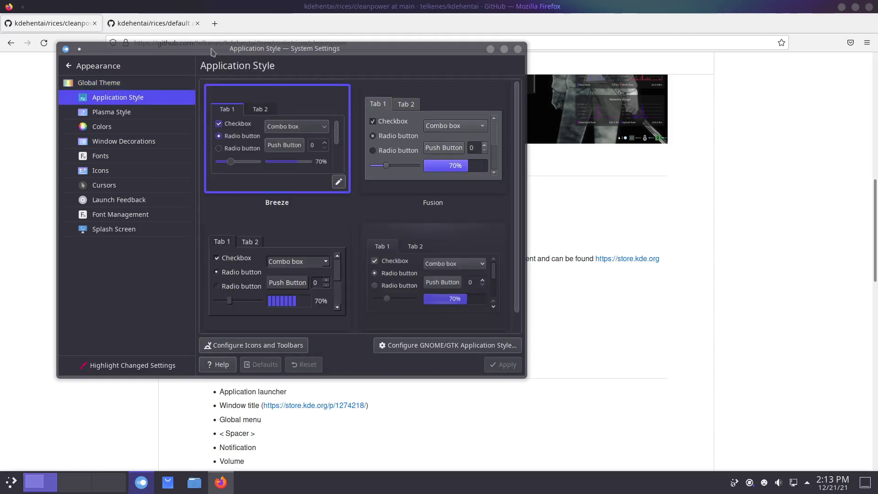
{"action": "left_click_drag", "start_coordinate": [230, 48], "coordinate": [584, 65]}
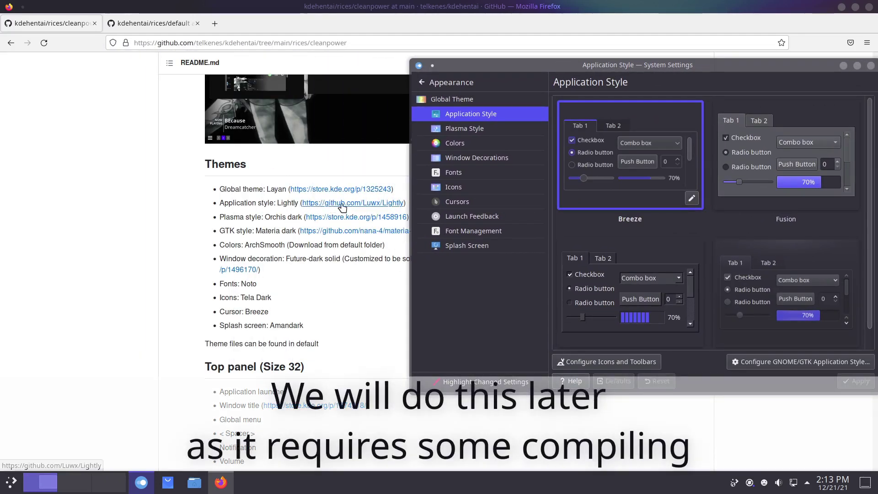
{"action": "left_click", "coordinate": [452, 129]}
{"action": "left_click_drag", "start_coordinate": [538, 66], "coordinate": [476, 65]}
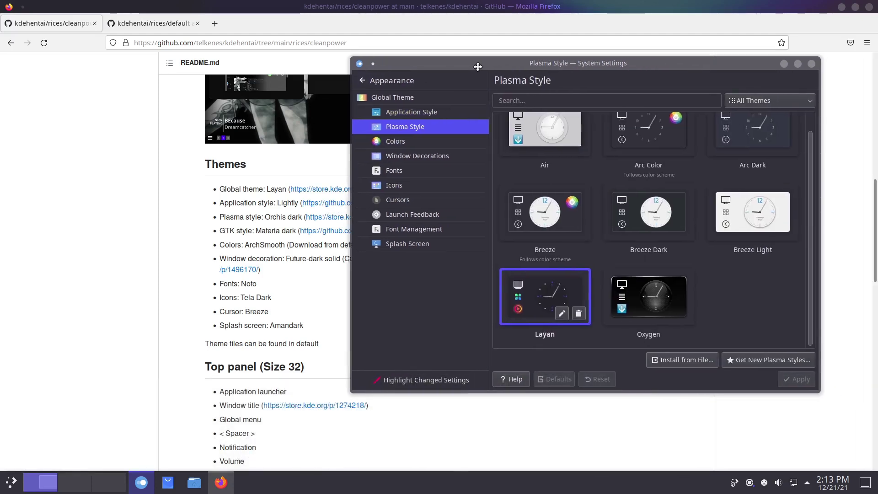
Search the downloadable Plasma styles for orchis dark and install Orchis dark plasma.
{"action": "left_click", "coordinate": [785, 359]}
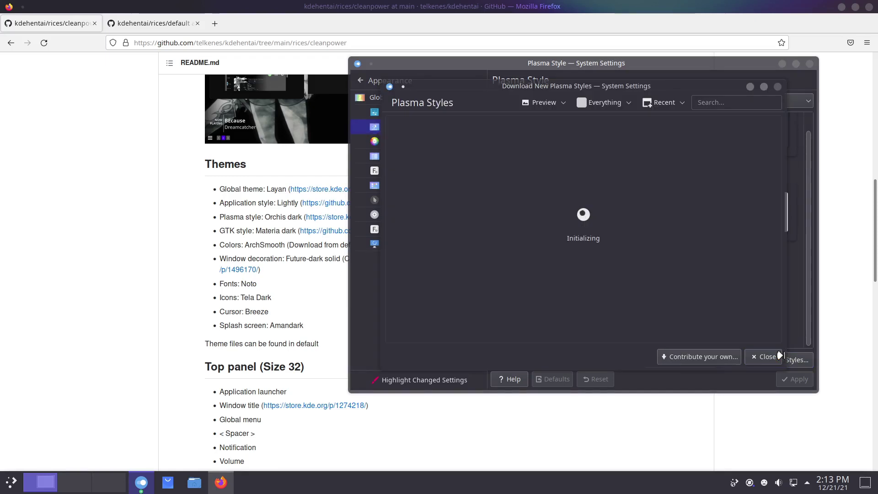
{"action": "type", "text": "or"}
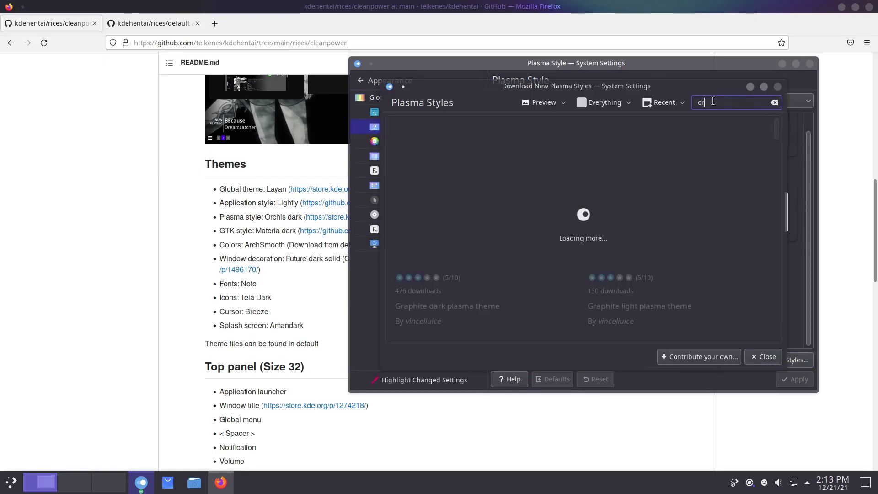
{"action": "type", "text": "chis dark"}
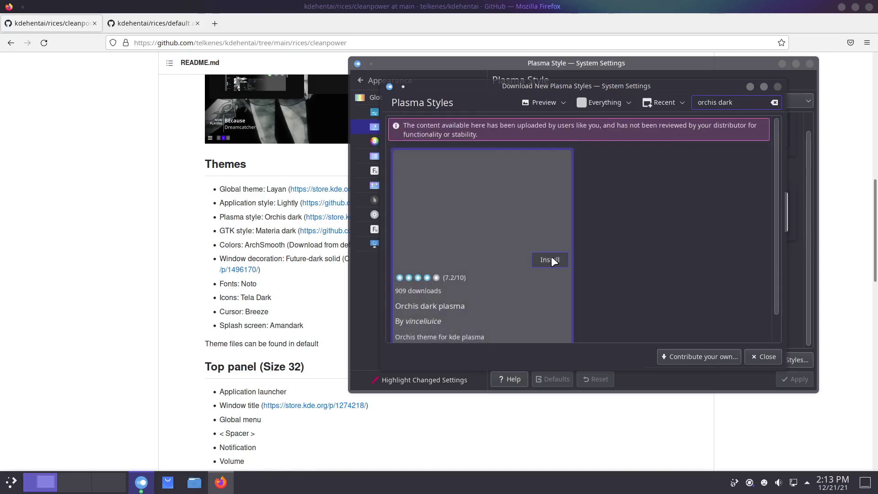
{"action": "left_click", "coordinate": [551, 258]}
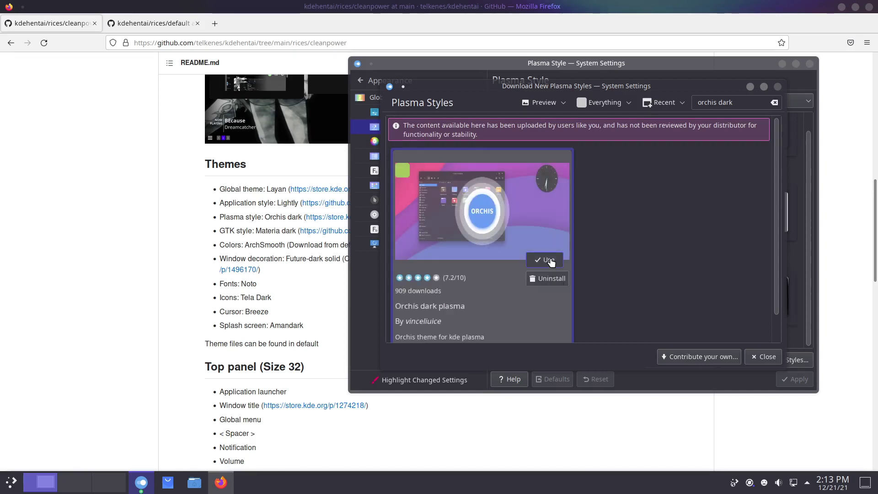
Close the Plasma style download window and apply the Orchis-dark style.
{"action": "left_click", "coordinate": [757, 356]}
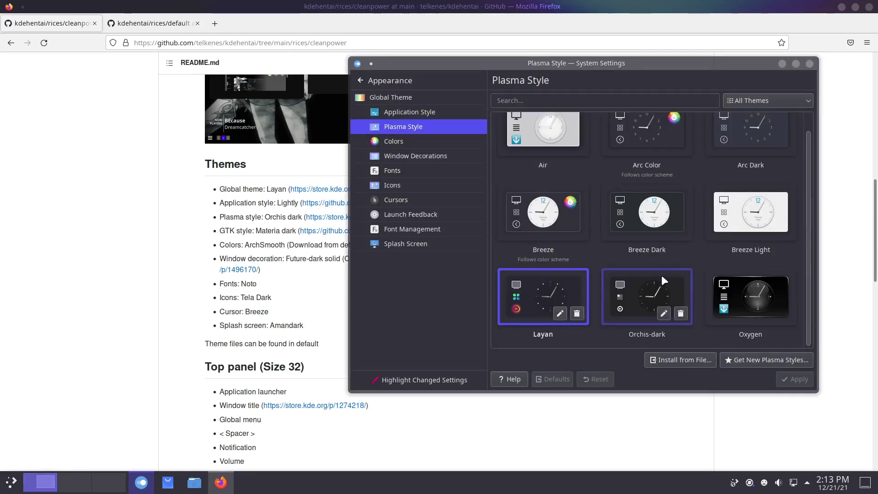
{"action": "left_click", "coordinate": [650, 278]}
{"action": "left_click", "coordinate": [797, 379]}
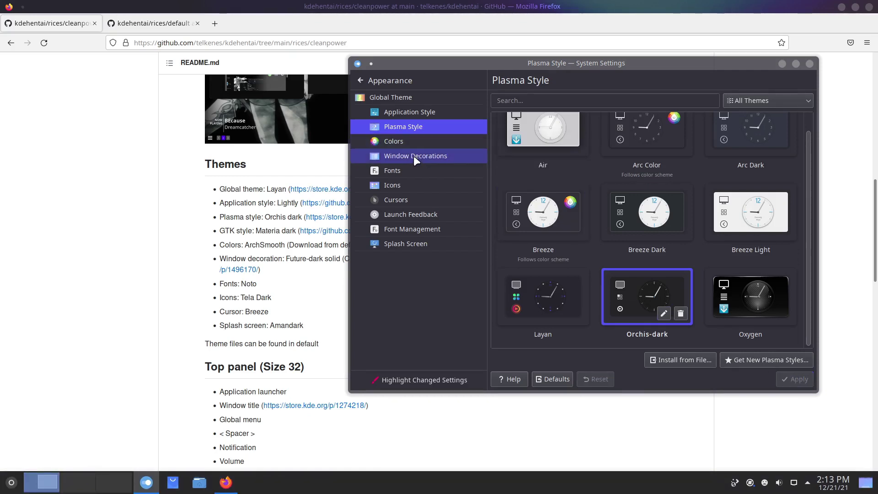
Switch to Firefox, show the default rice folder on GitHub and open ArchSmooth.colors in a new tab.
{"action": "left_click", "coordinate": [274, 246]}
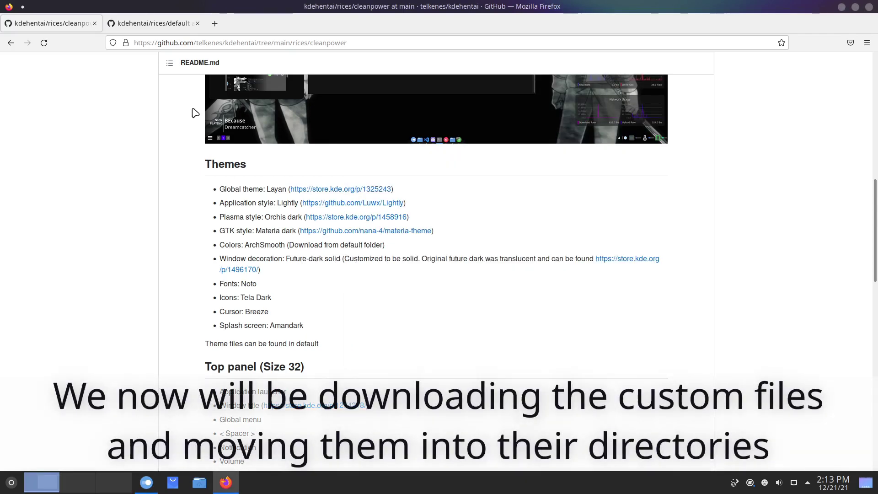
{"action": "left_click", "coordinate": [145, 24]}
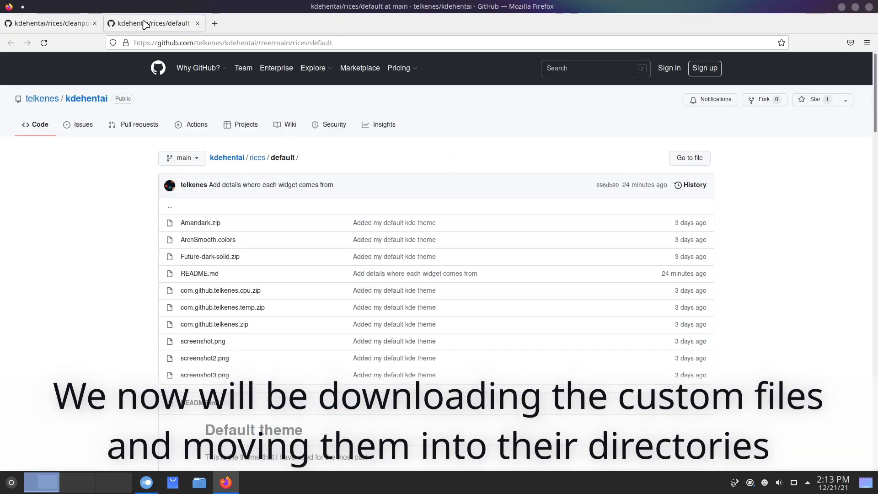
{"action": "right_click", "coordinate": [221, 245]}
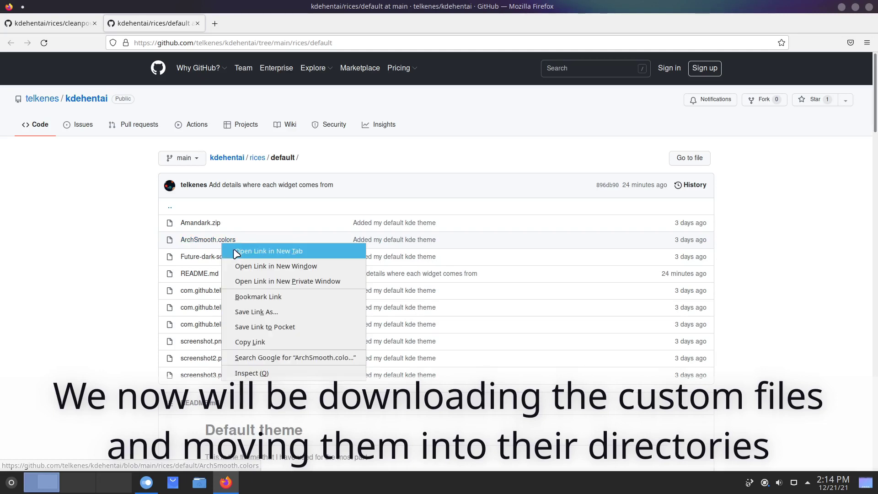
{"action": "left_click", "coordinate": [236, 254]}
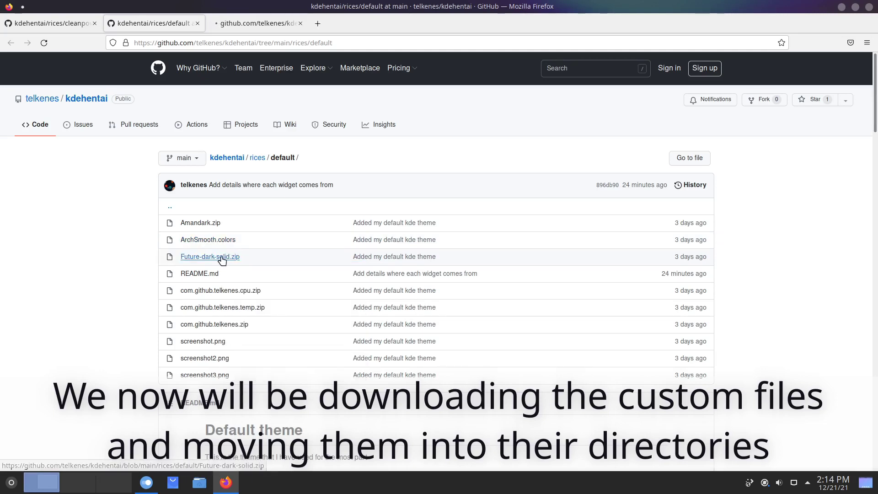
Download Future-dark-solid.zip from the default rice folder and save the file.
{"action": "left_click", "coordinate": [222, 259]}
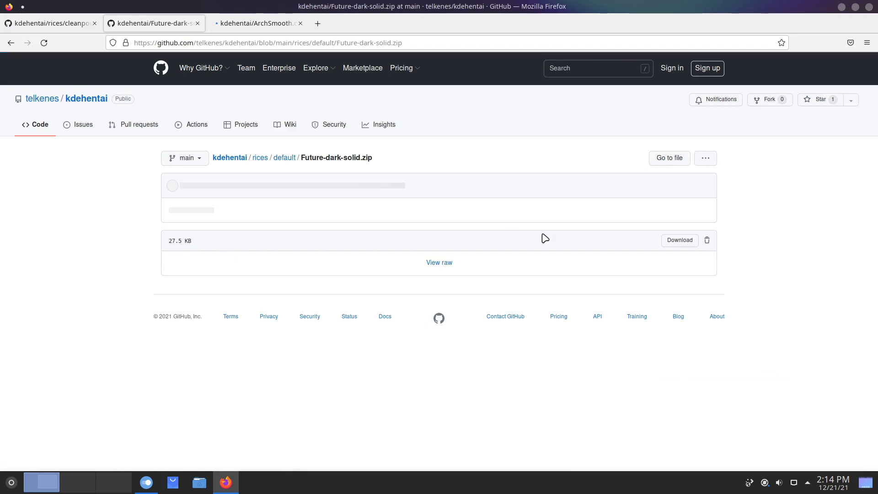
{"action": "left_click", "coordinate": [666, 241]}
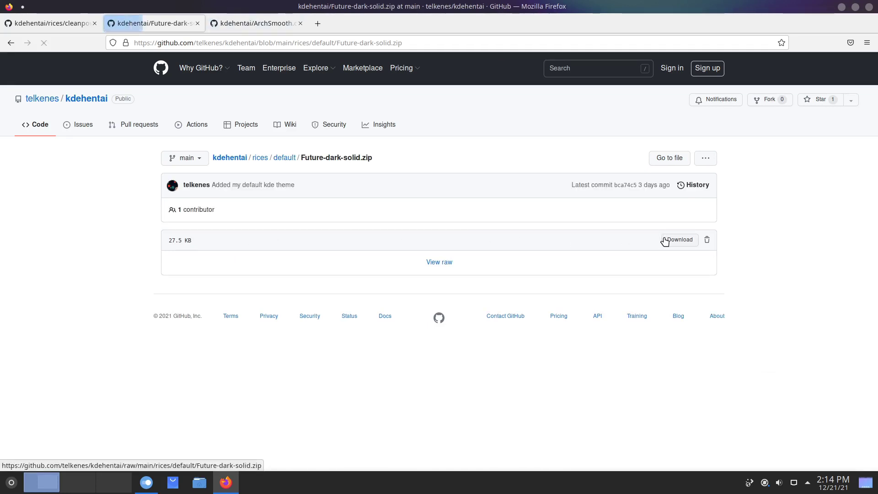
{"action": "left_click", "coordinate": [365, 264]}
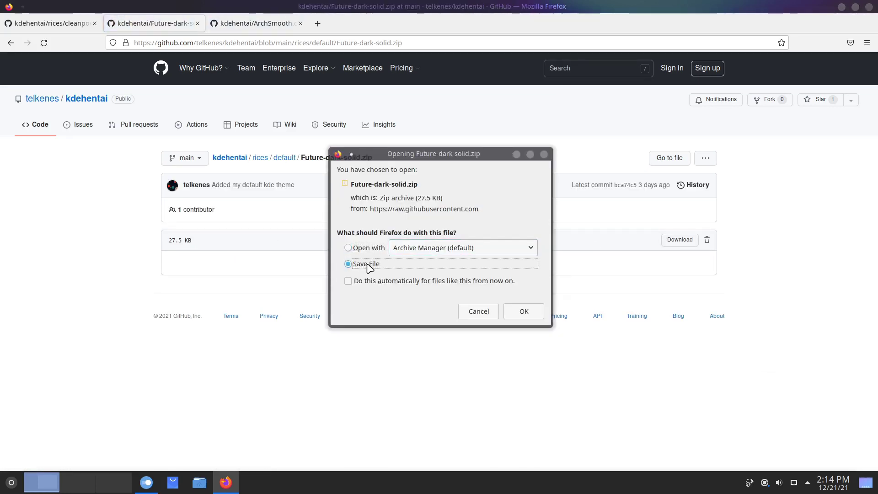
{"action": "left_click", "coordinate": [525, 311]}
Open the raw version of ArchSmooth.colors and save it to the Downloads folder.
{"action": "left_click", "coordinate": [265, 24]}
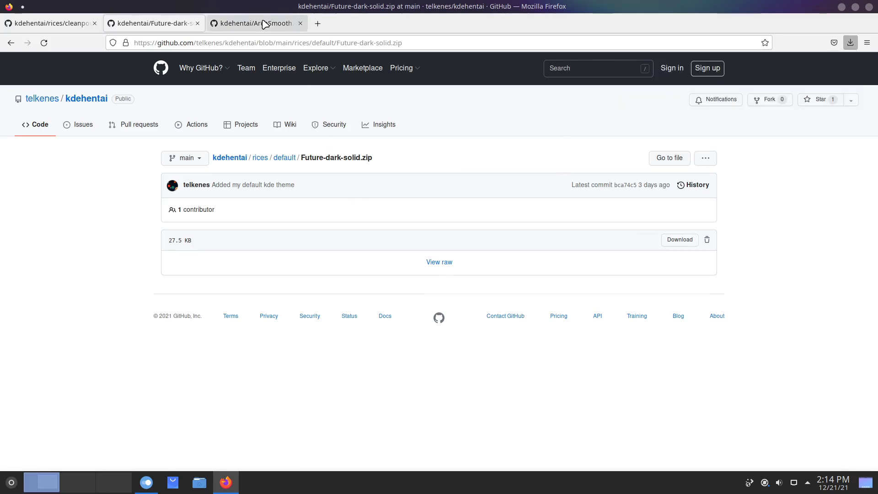
{"action": "left_click", "coordinate": [266, 24]}
{"action": "left_click", "coordinate": [644, 241]}
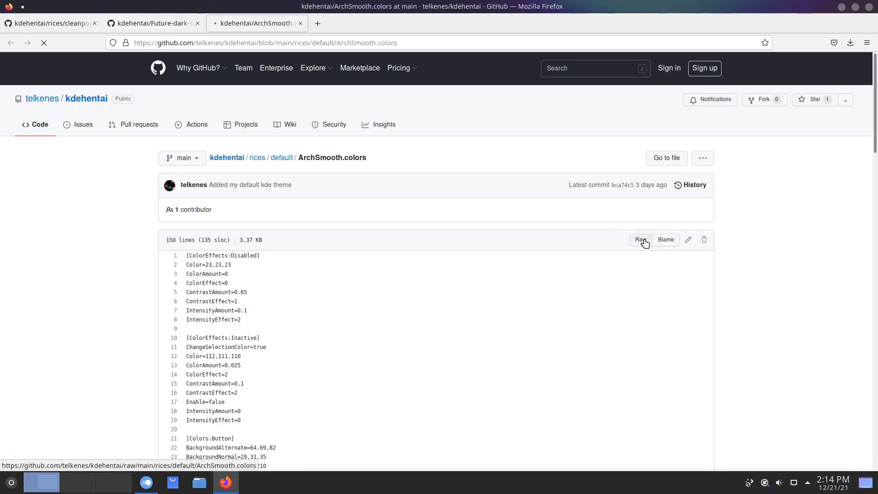
{"action": "right_click", "coordinate": [387, 257]}
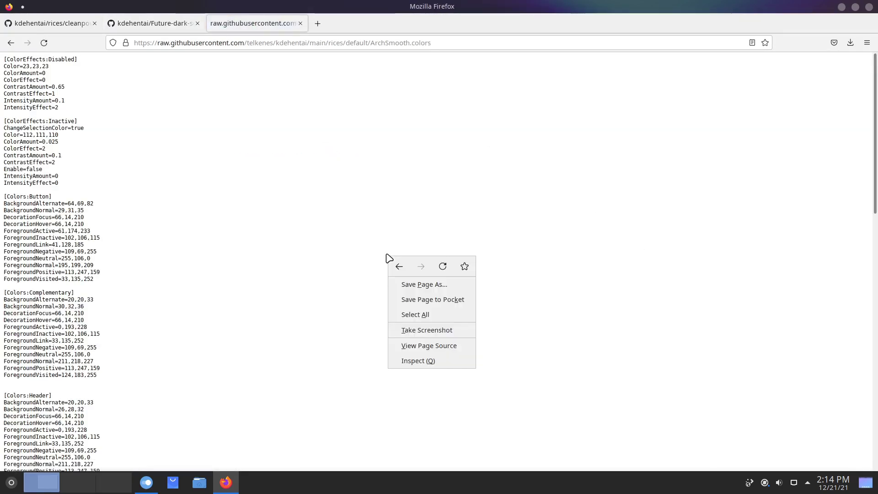
{"action": "left_click", "coordinate": [412, 285]}
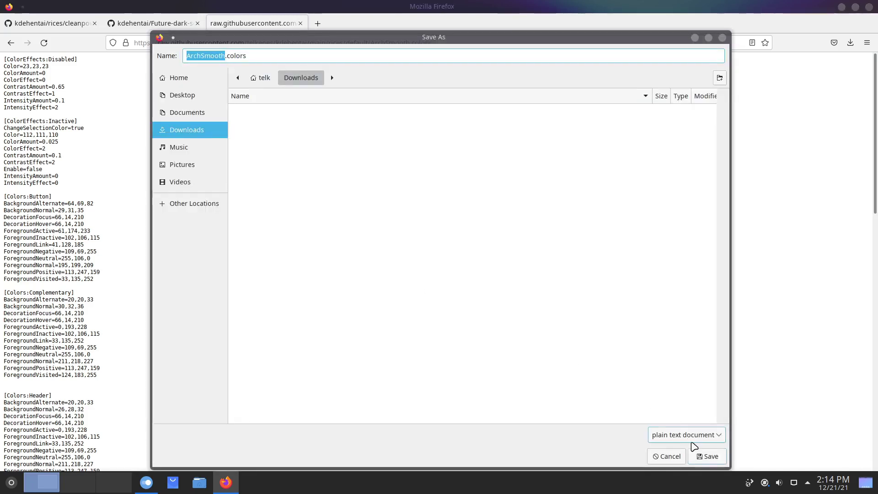
{"action": "left_click", "coordinate": [707, 456]}
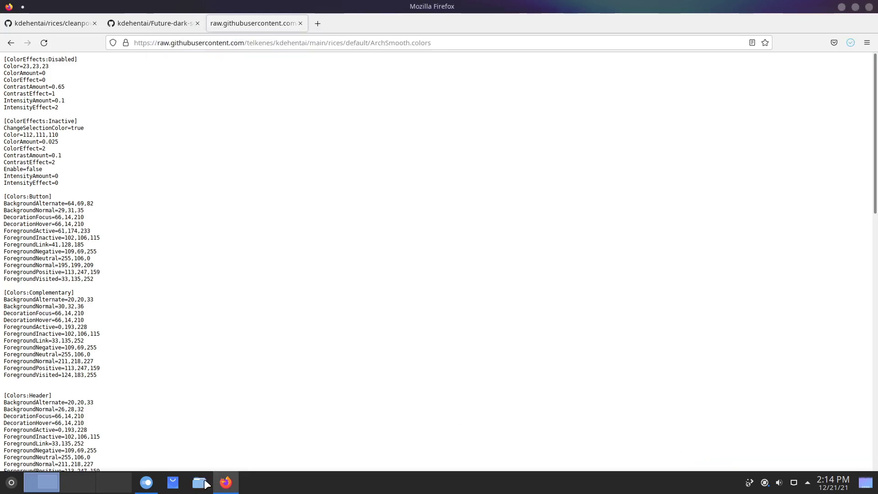
Switch to the Dolphin file manager and open the Downloads folder in a second window.
{"action": "left_click", "coordinate": [204, 483]}
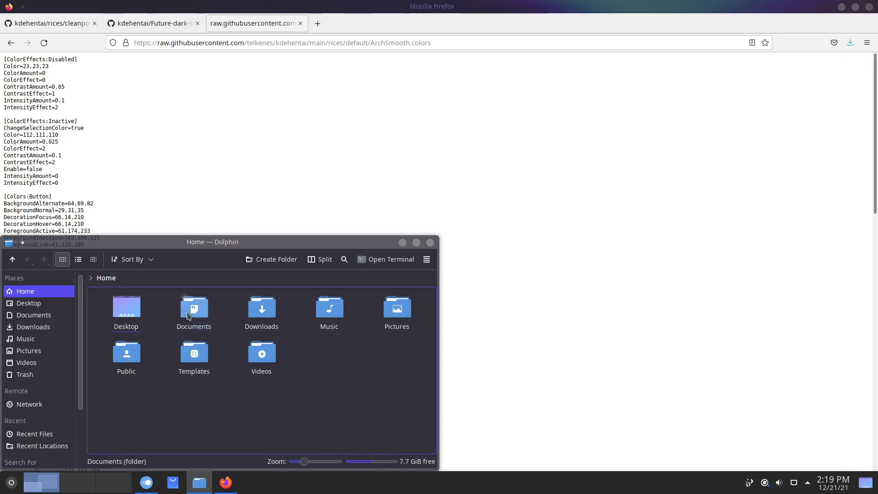
{"action": "right_click", "coordinate": [278, 320]}
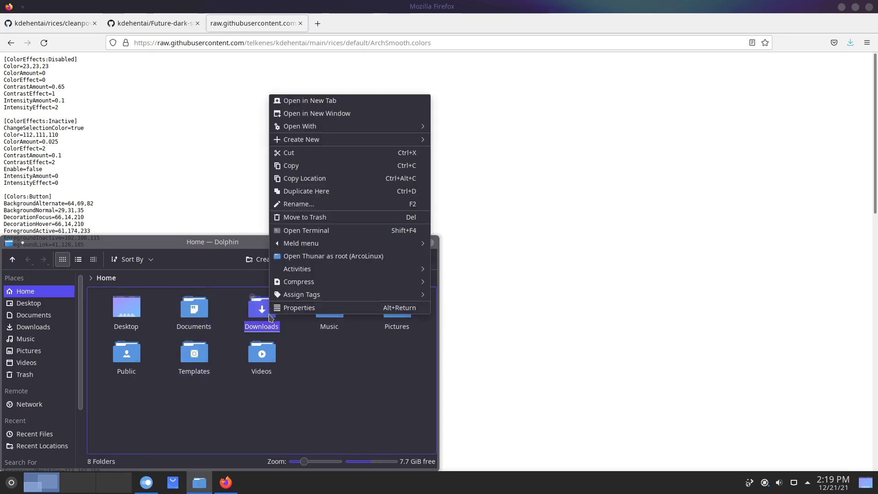
{"action": "left_click", "coordinate": [321, 113]}
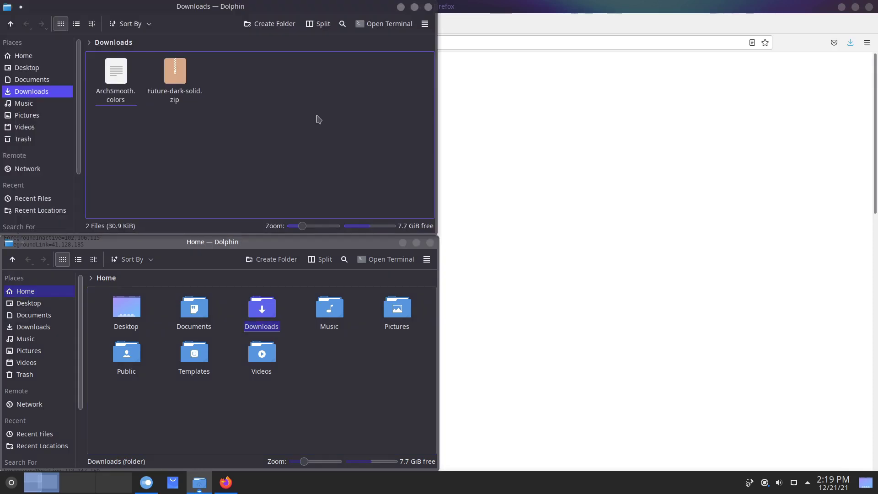
Show hidden files in the Home window and move ArchSmooth.colors from Downloads into .local/share/color-schemes.
{"action": "left_click", "coordinate": [427, 259]}
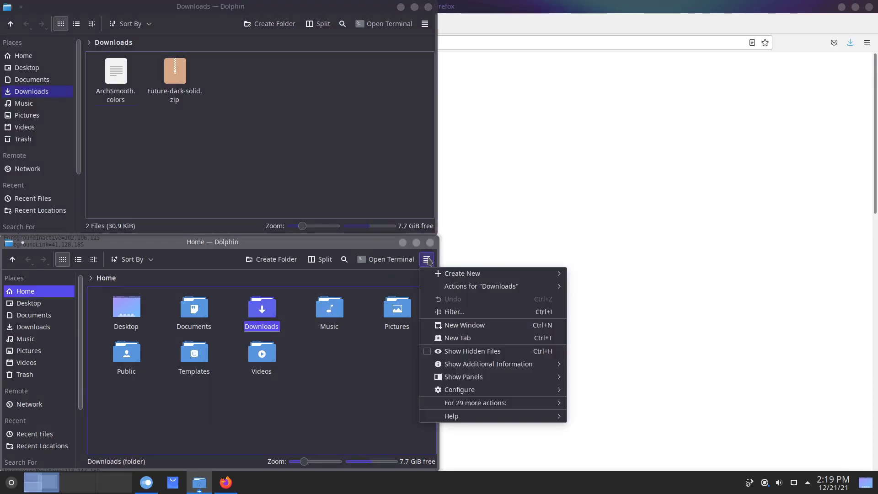
{"action": "left_click", "coordinate": [432, 351]}
{"action": "double_click", "coordinate": [131, 359]}
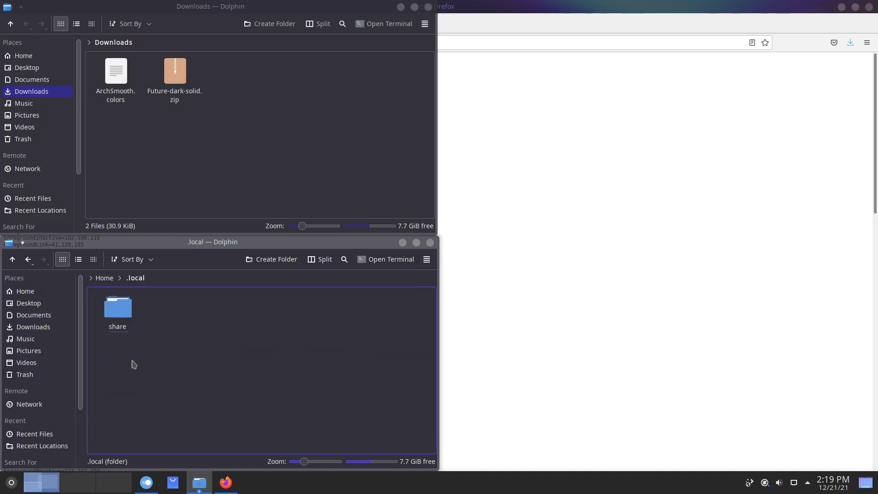
{"action": "double_click", "coordinate": [118, 309]}
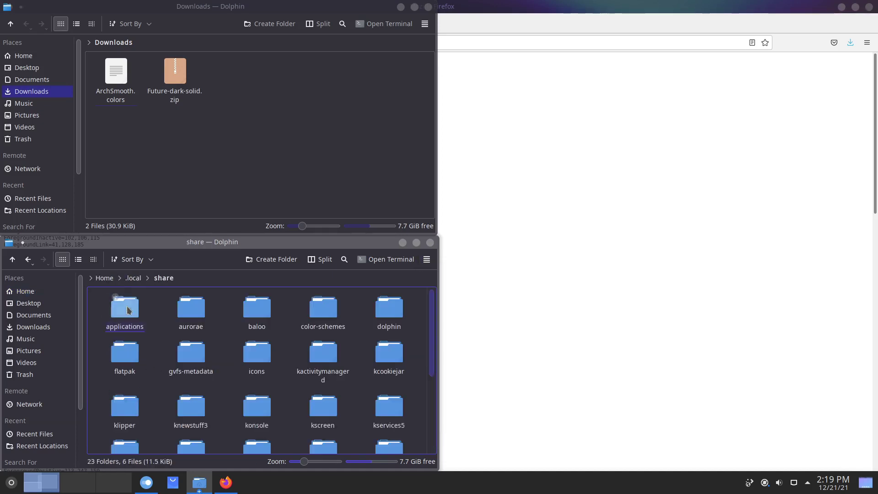
{"action": "double_click", "coordinate": [322, 316]}
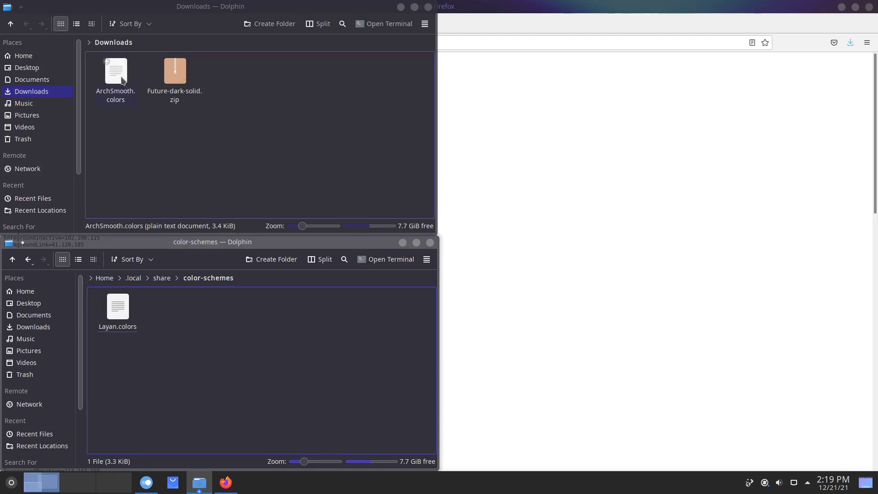
{"action": "left_click_drag", "start_coordinate": [122, 80], "coordinate": [180, 316]}
{"action": "left_click", "coordinate": [192, 318]}
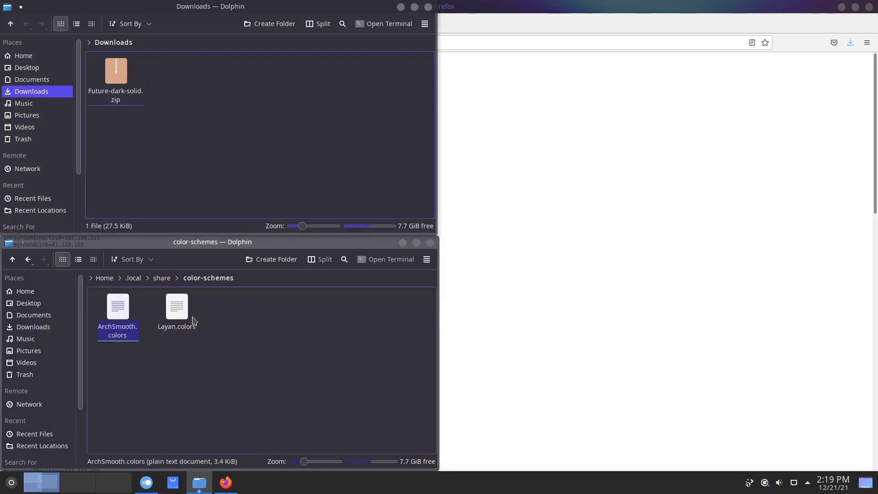
Extract Future-dark-solid.zip and put the resulting folder in .local/share/aurorae/themes.
{"action": "left_click", "coordinate": [163, 279]}
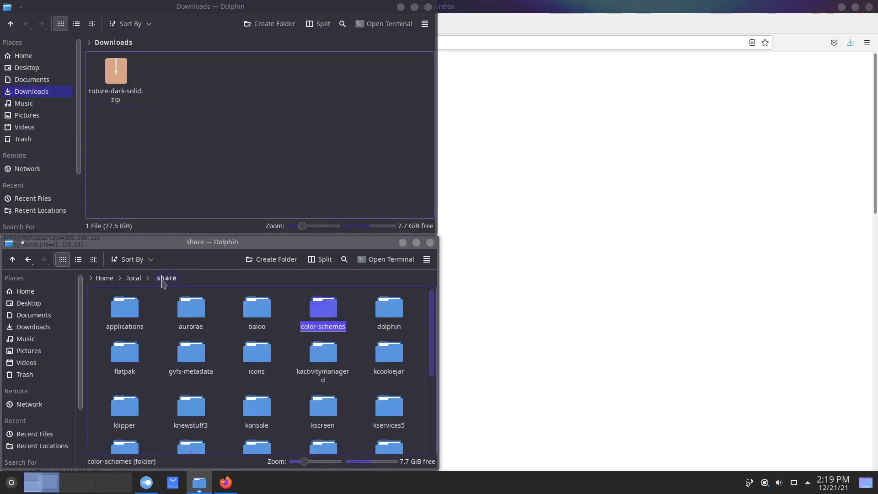
{"action": "double_click", "coordinate": [185, 315]}
{"action": "double_click", "coordinate": [118, 308]}
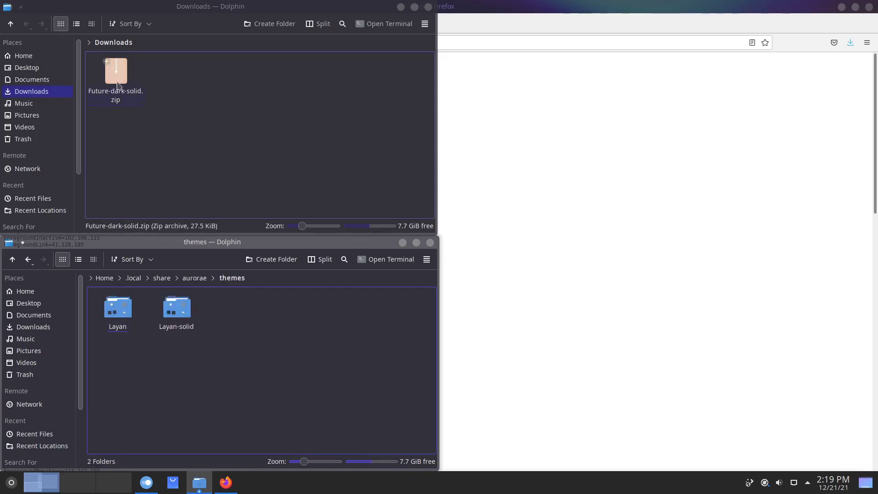
{"action": "right_click", "coordinate": [118, 85]}
{"action": "mouse_move", "coordinate": [149, 218]}
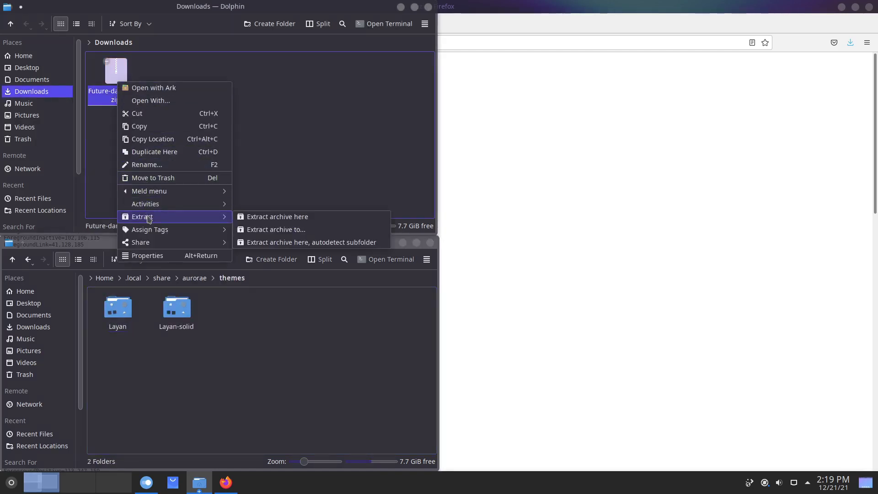
{"action": "left_click", "coordinate": [242, 218]}
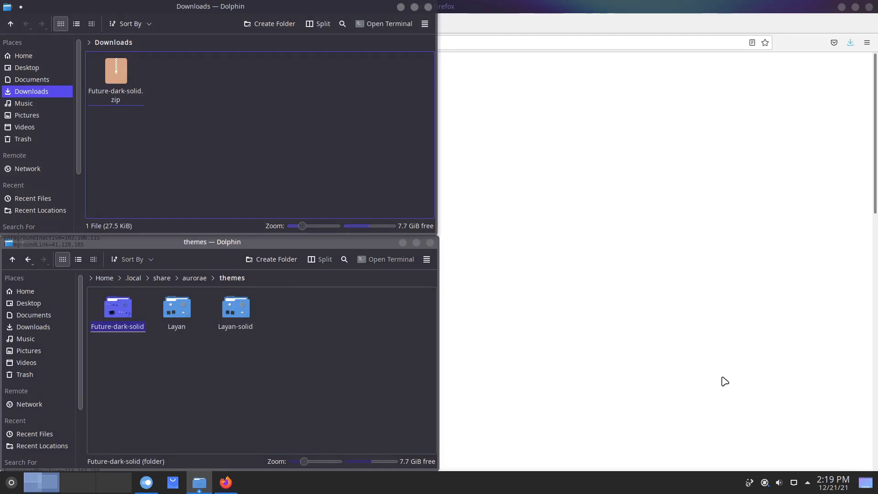
Switch back to System Settings and apply the ArchSmooth color scheme.
{"action": "left_click", "coordinate": [146, 482]}
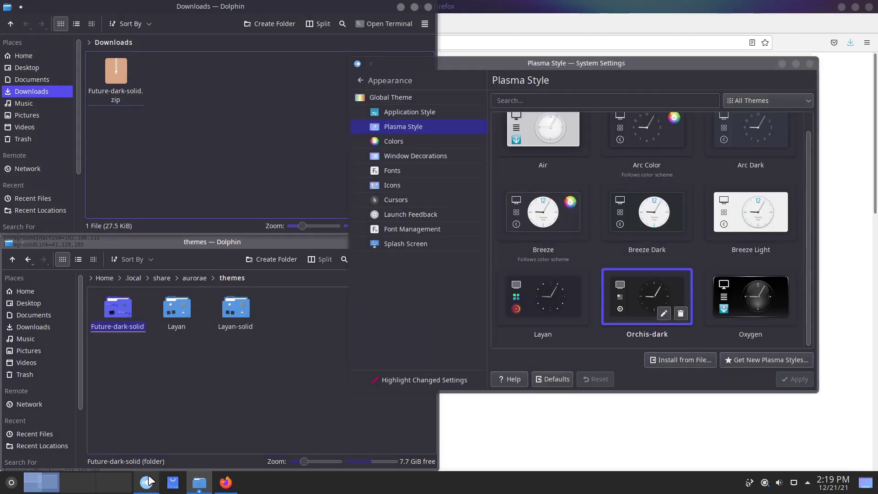
{"action": "left_click", "coordinate": [387, 143]}
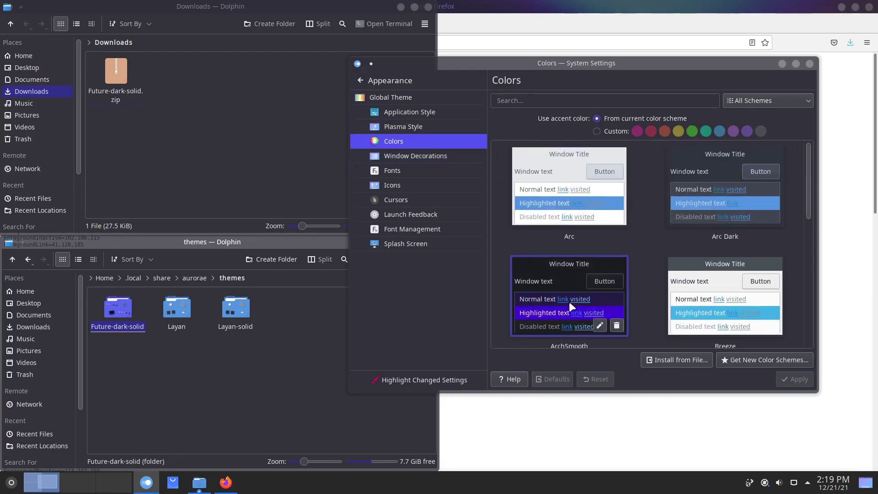
{"action": "left_click", "coordinate": [553, 276]}
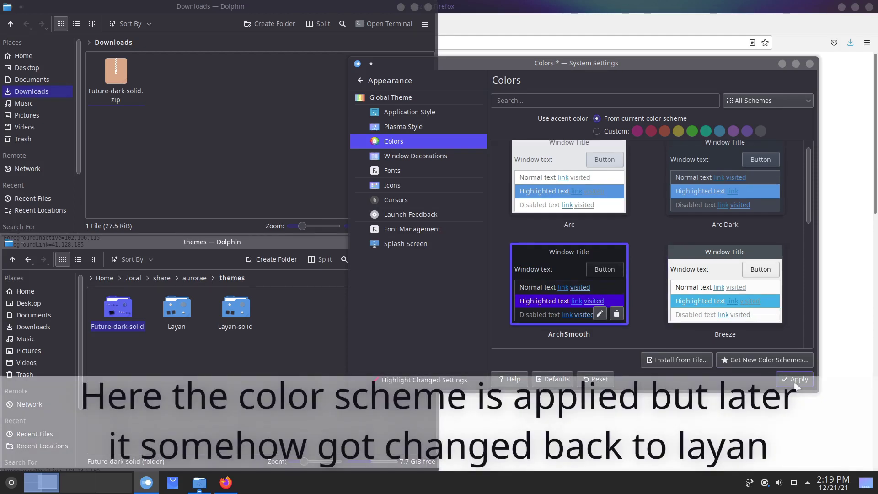
{"action": "left_click", "coordinate": [796, 385]}
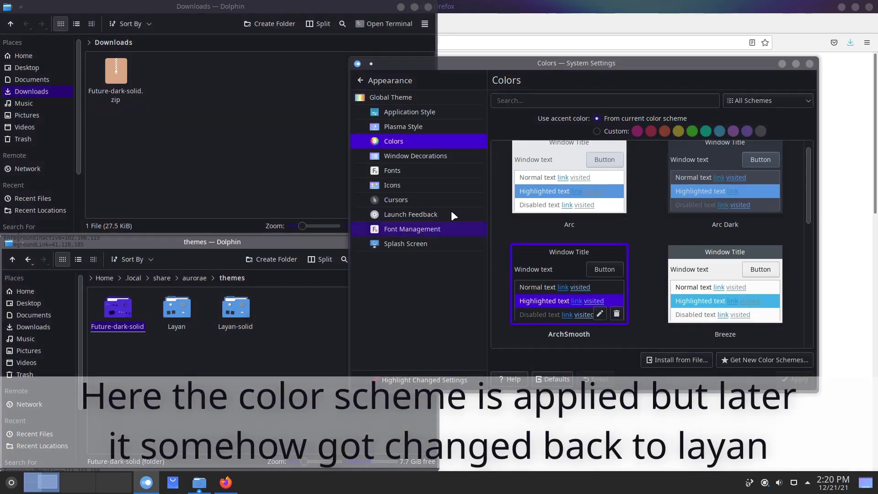
Apply the Future-dark-solid theme as the window decoration.
{"action": "left_click", "coordinate": [412, 156]}
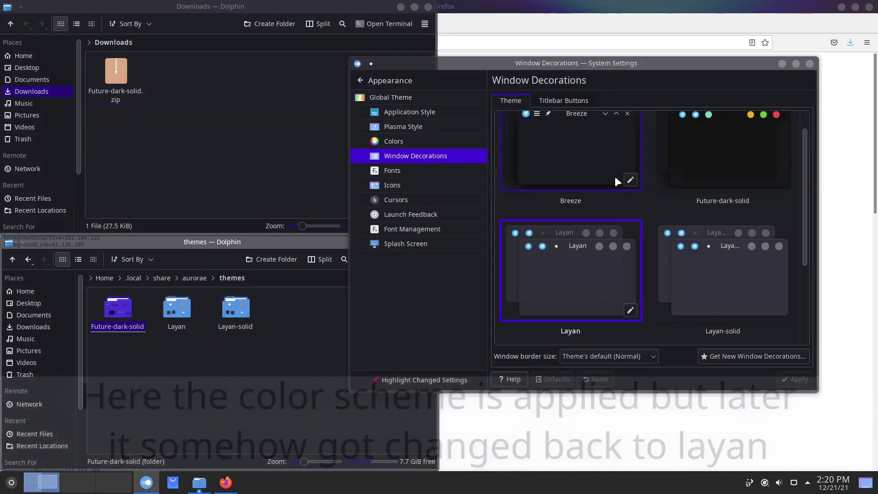
{"action": "scroll", "coordinate": [665, 210], "scroll_direction": "up", "scroll_amount": 1}
{"action": "left_click", "coordinate": [697, 196]}
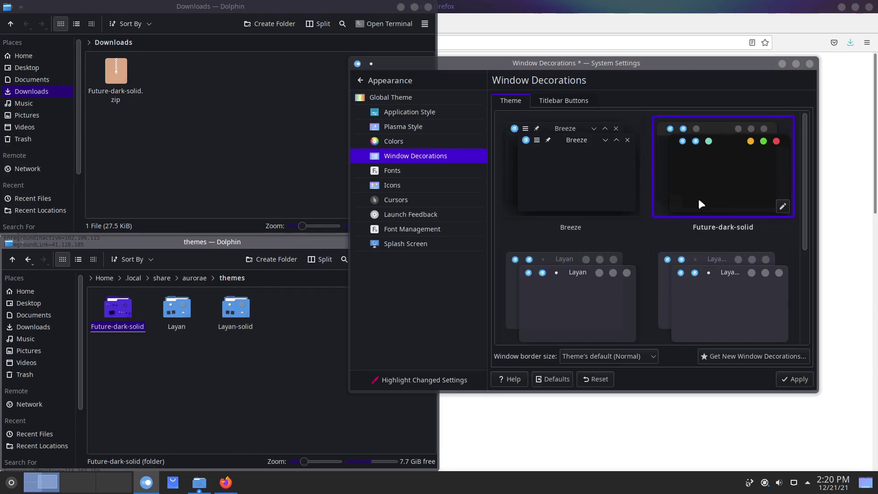
{"action": "left_click", "coordinate": [792, 378]}
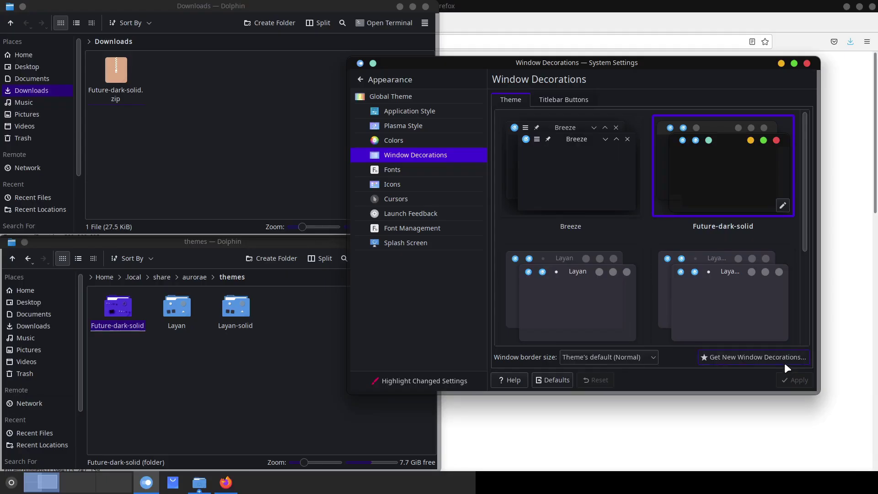
Apply the Tela dark icon theme and open the Cursors settings.
{"action": "left_click", "coordinate": [408, 185]}
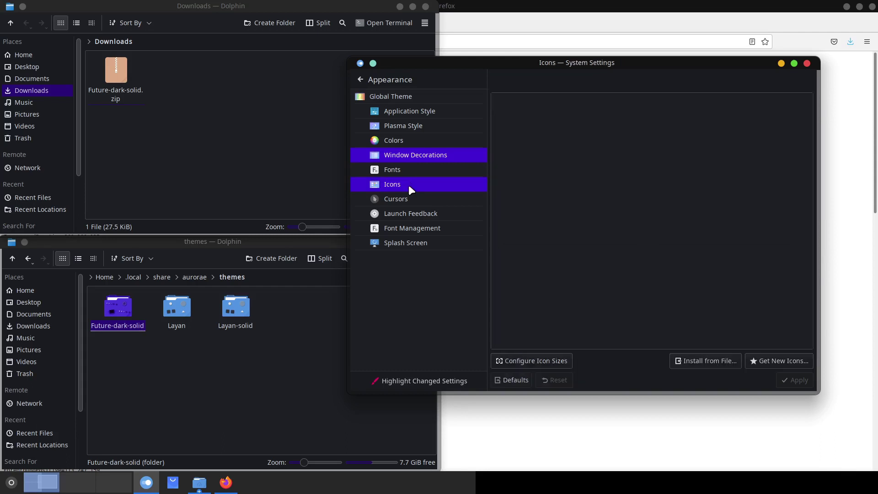
{"action": "left_click", "coordinate": [751, 200]}
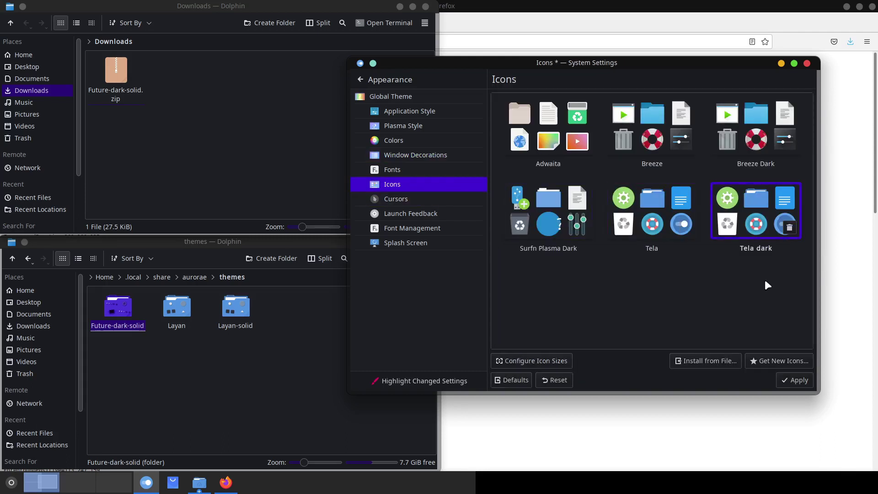
{"action": "left_click", "coordinate": [800, 380]}
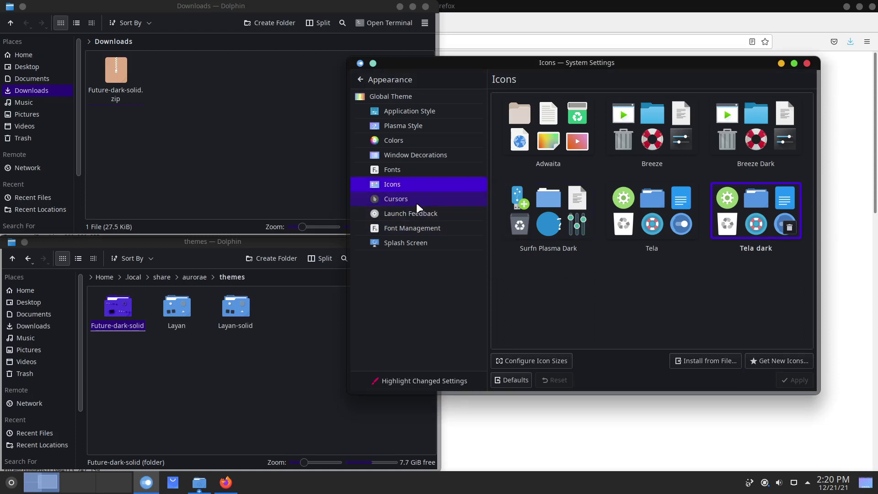
{"action": "left_click", "coordinate": [418, 201]}
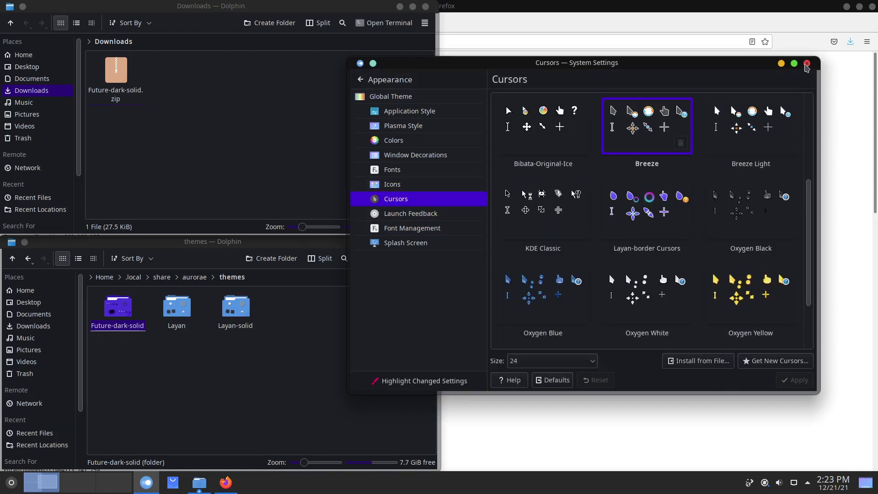
Close System Settings and review the Top panel widget list in the cleanpower README in Firefox.
{"action": "left_click", "coordinate": [807, 64]}
{"action": "left_click", "coordinate": [454, 182]}
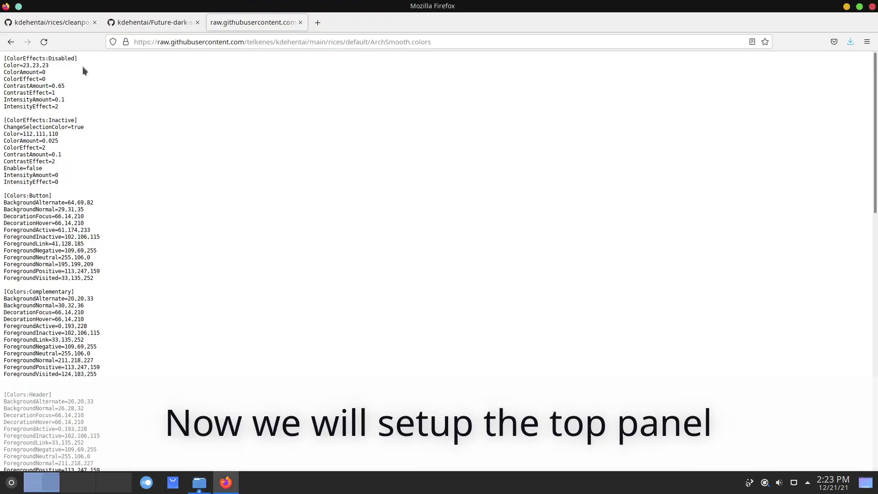
{"action": "left_click", "coordinate": [45, 23]}
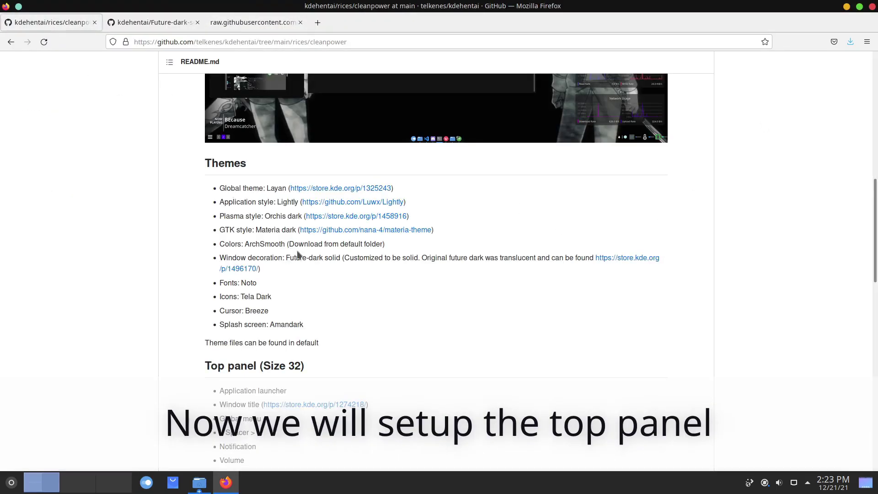
{"action": "scroll", "coordinate": [297, 253], "scroll_direction": "down", "scroll_amount": 5}
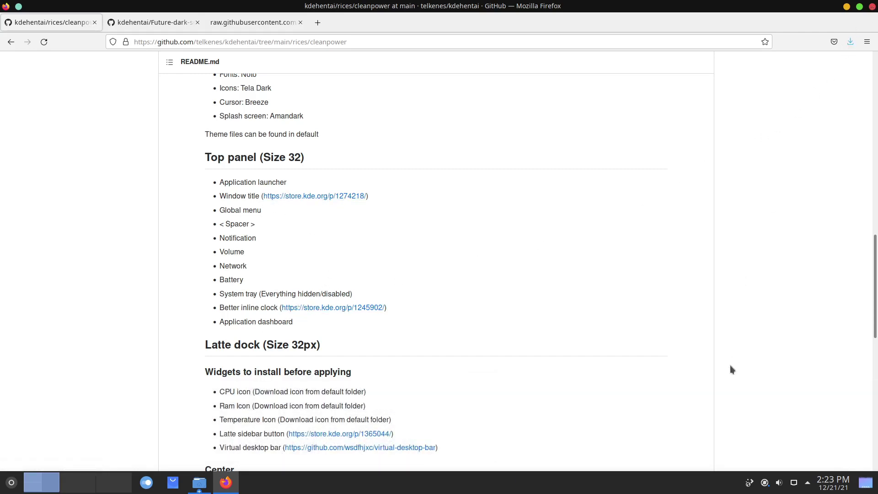
Minimize the browser and close the Downloads and themes file manager windows.
{"action": "left_click", "coordinate": [847, 7]}
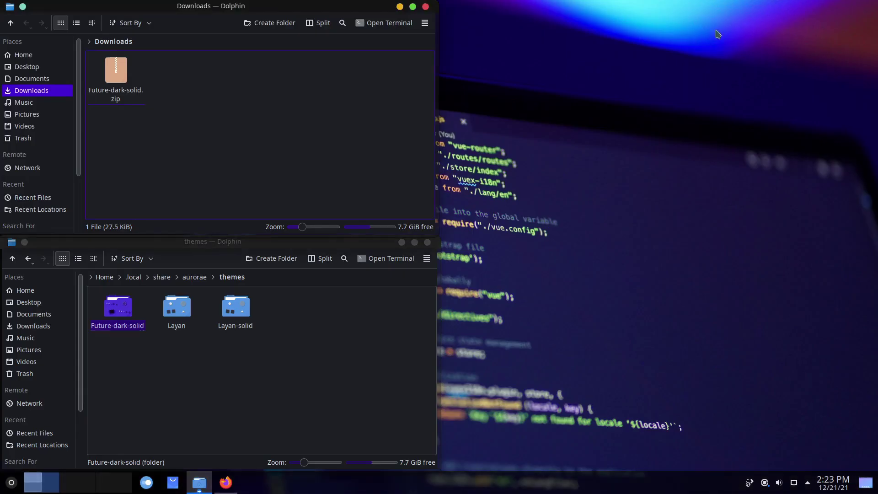
{"action": "left_click", "coordinate": [425, 9]}
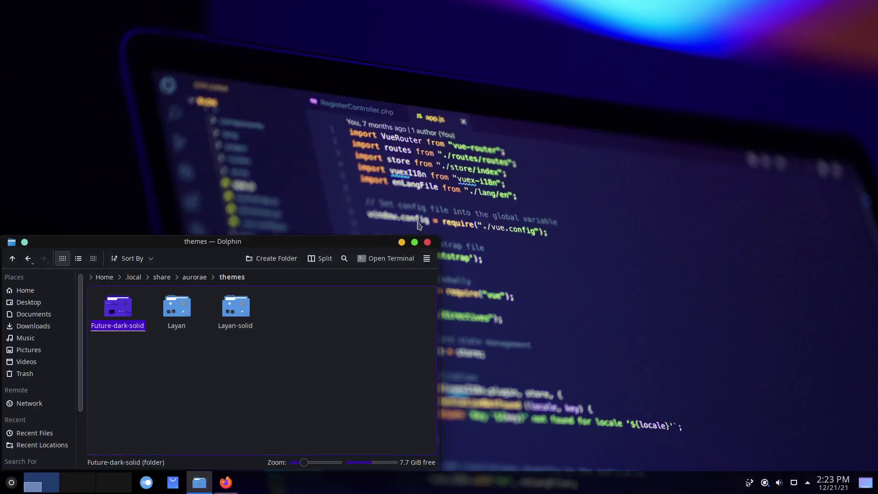
{"action": "left_click", "coordinate": [427, 242]}
Search the downloadable Plasma widgets for "better inline" and install the Better inline clock widget.
{"action": "right_click", "coordinate": [378, 241]}
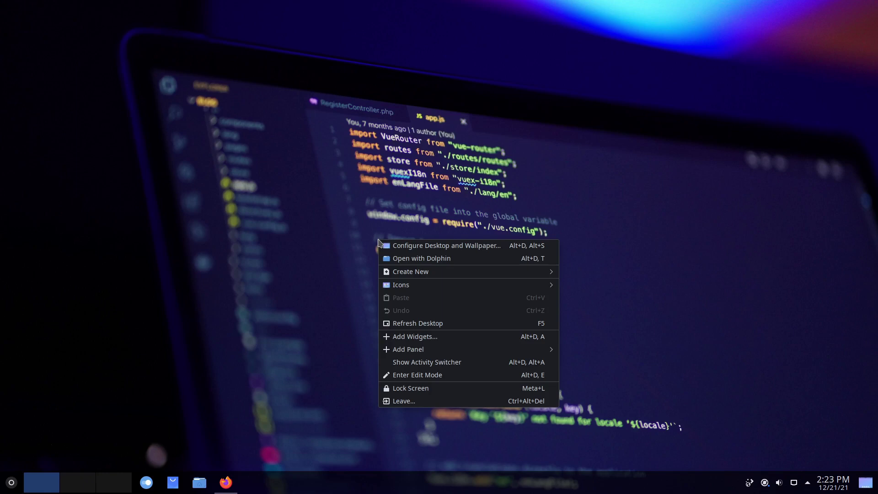
{"action": "left_click", "coordinate": [435, 337]}
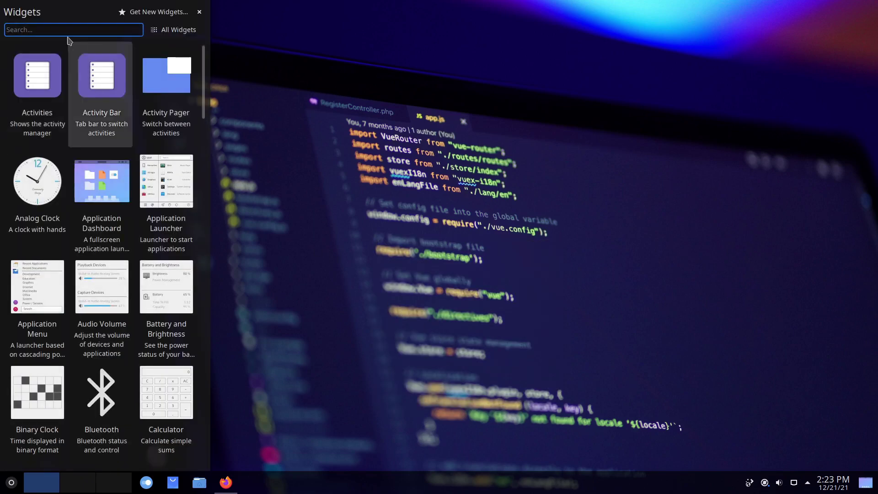
{"action": "left_click", "coordinate": [139, 13]}
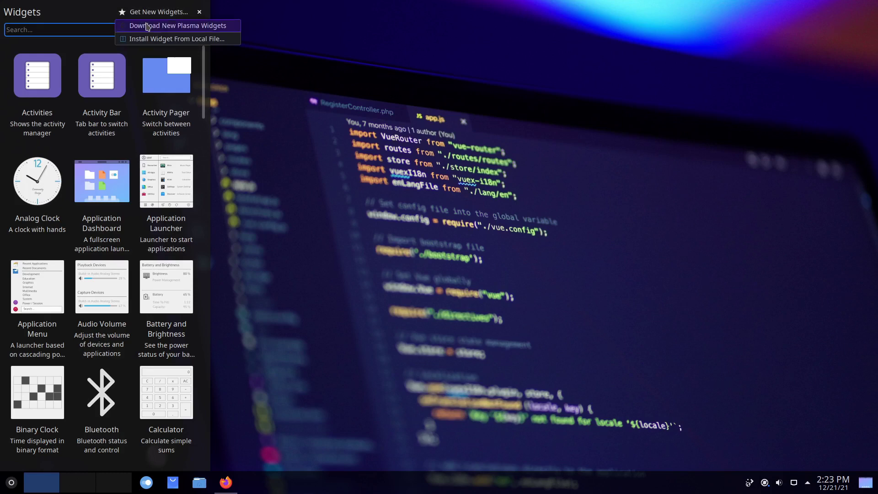
{"action": "left_click", "coordinate": [144, 25]}
{"action": "left_click", "coordinate": [561, 111]}
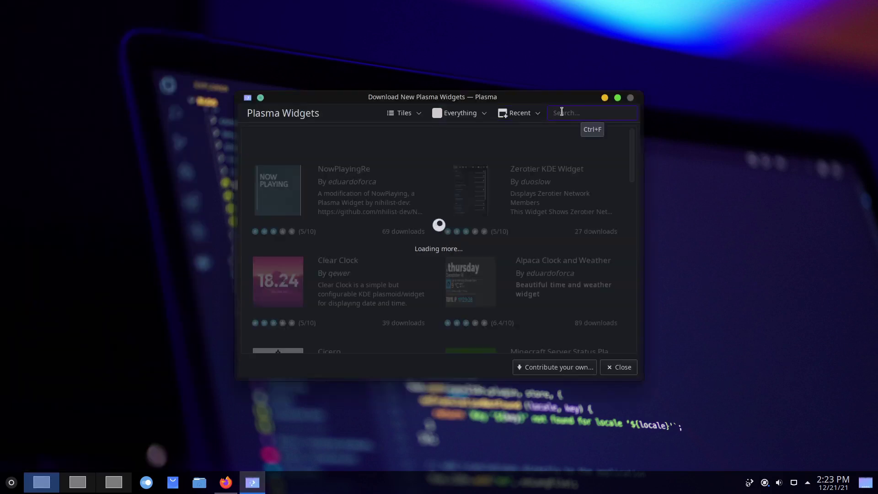
{"action": "type", "text": "better inline"}
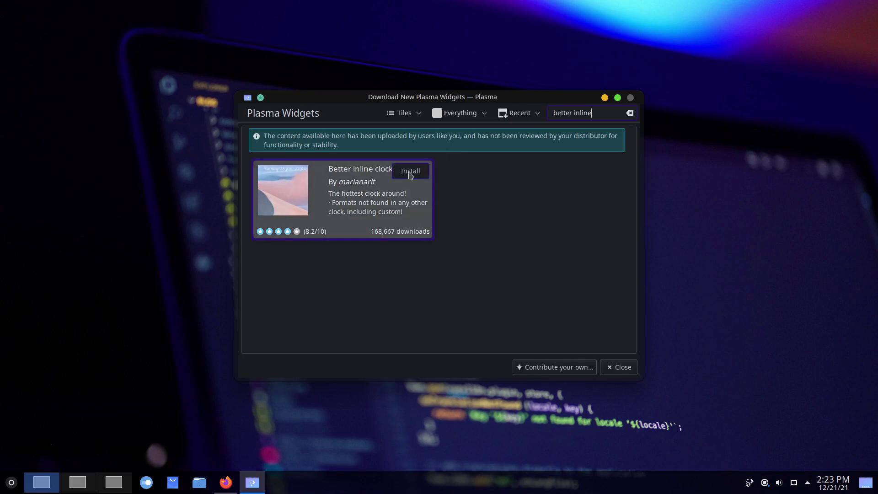
{"action": "left_click", "coordinate": [411, 175]}
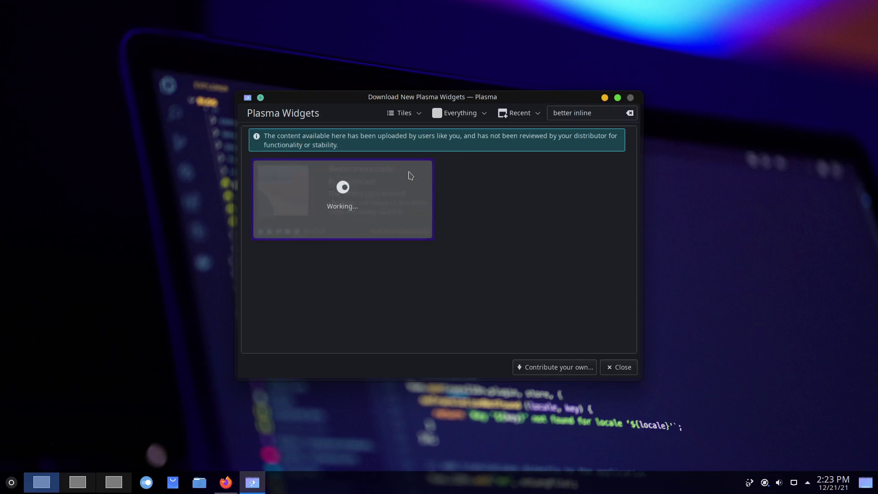
Search the downloadable Plasma widgets for "window title" and close the download window.
{"action": "left_click_drag", "start_coordinate": [597, 112], "coordinate": [547, 112]}
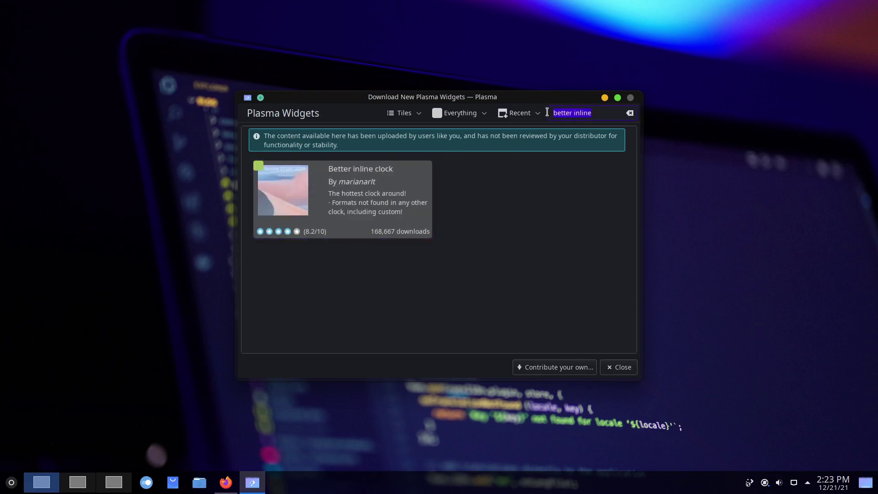
{"action": "type", "text": "window title"}
{"action": "key", "text": "Return"}
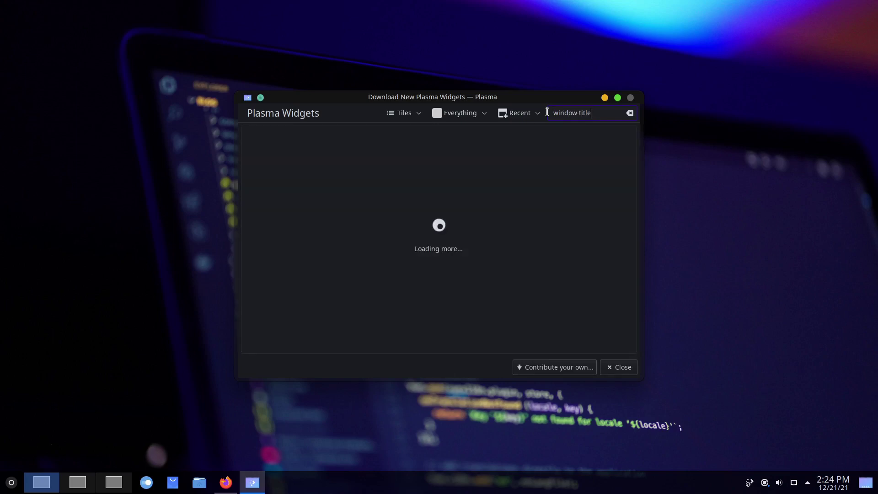
{"action": "key", "text": "Escape"}
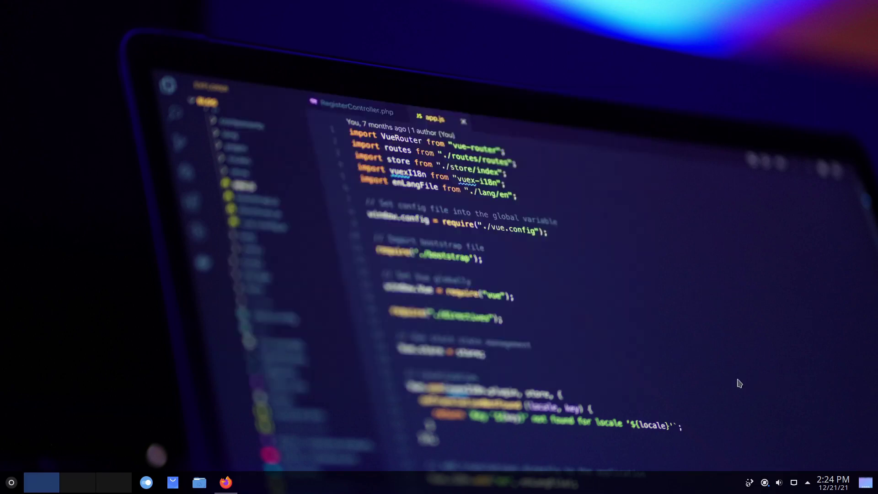
Remove the existing panel along the bottom of the desktop and leave edit mode.
{"action": "right_click", "coordinate": [592, 481]}
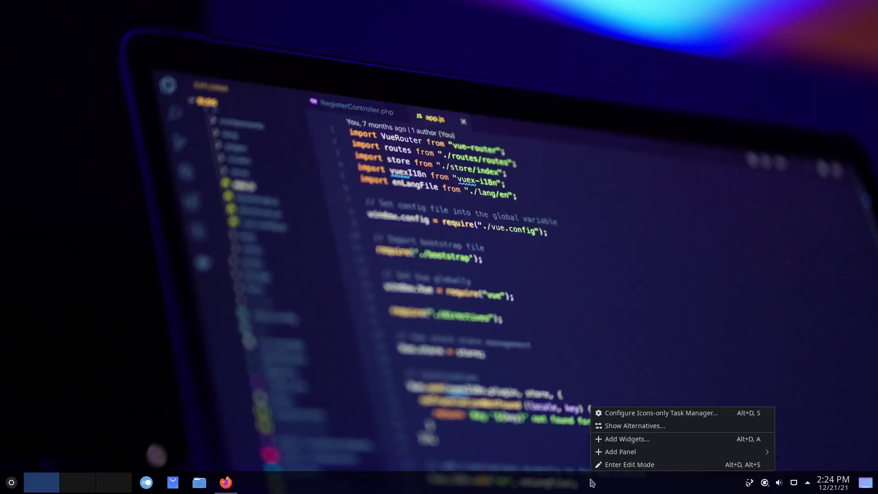
{"action": "left_click", "coordinate": [604, 462]}
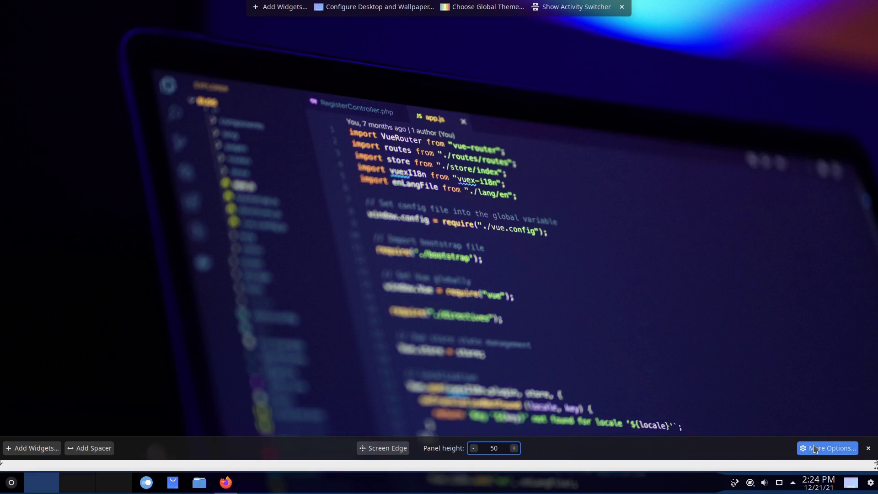
{"action": "left_click", "coordinate": [828, 447]}
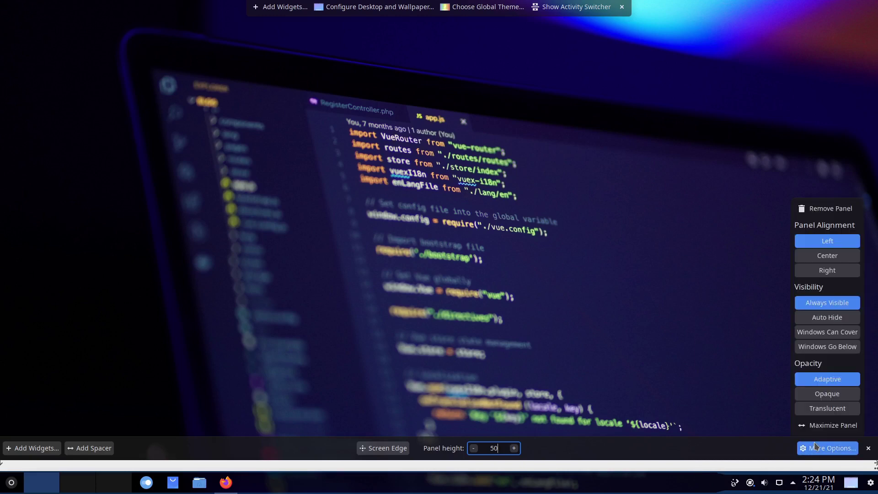
{"action": "left_click", "coordinate": [821, 208]}
{"action": "left_click", "coordinate": [623, 7]}
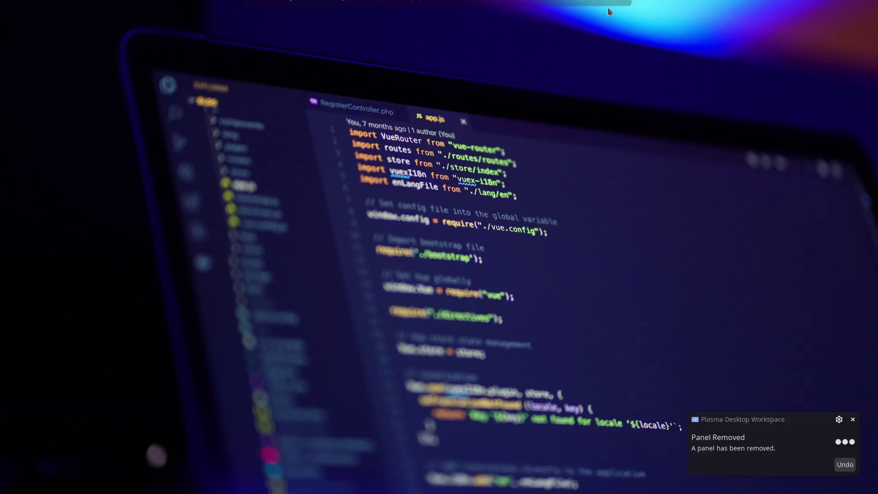
Add an Application Menu Bar panel to the desktop.
{"action": "right_click", "coordinate": [607, 7]}
{"action": "mouse_move", "coordinate": [659, 118]}
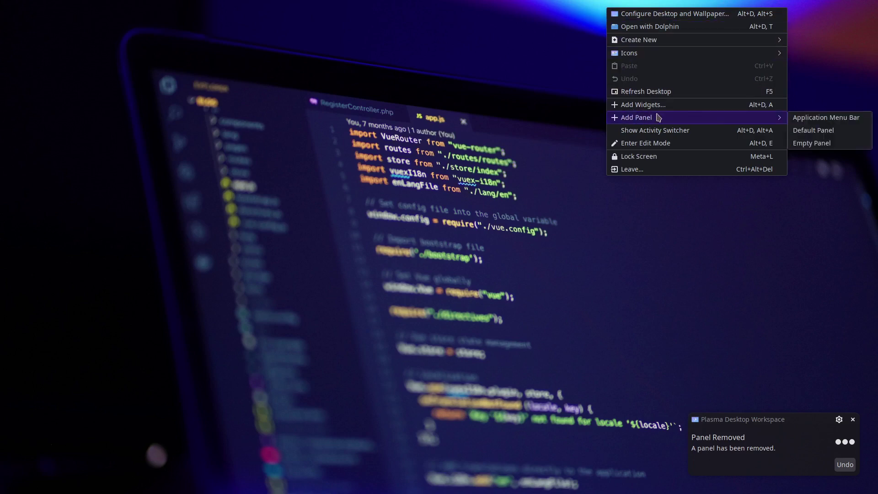
{"action": "left_click", "coordinate": [804, 119]}
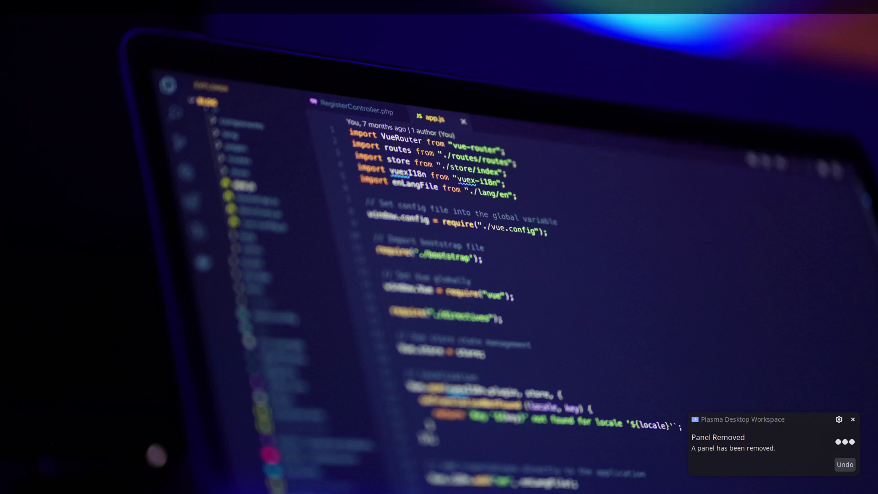
Open the widget list for the new panel and place the Application Launcher at the panel's left end.
{"action": "right_click", "coordinate": [547, 9]}
{"action": "left_click", "coordinate": [552, 22]}
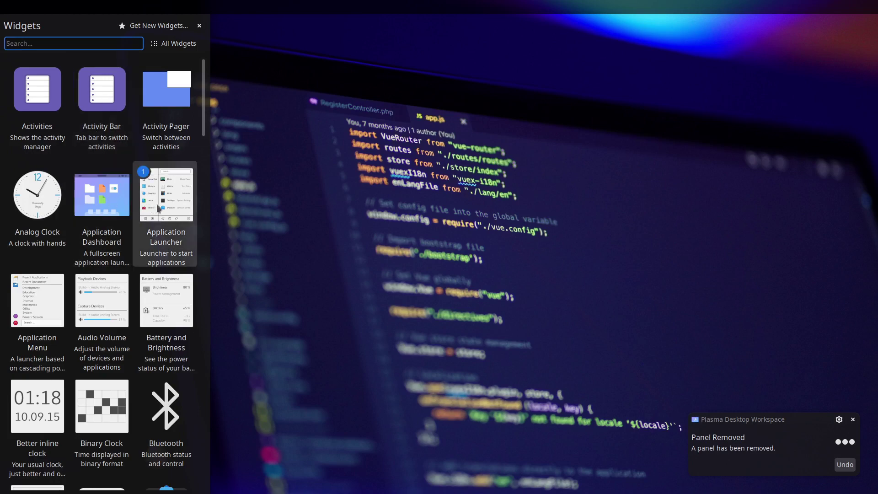
{"action": "left_click_drag", "start_coordinate": [156, 209], "coordinate": [15, 7]}
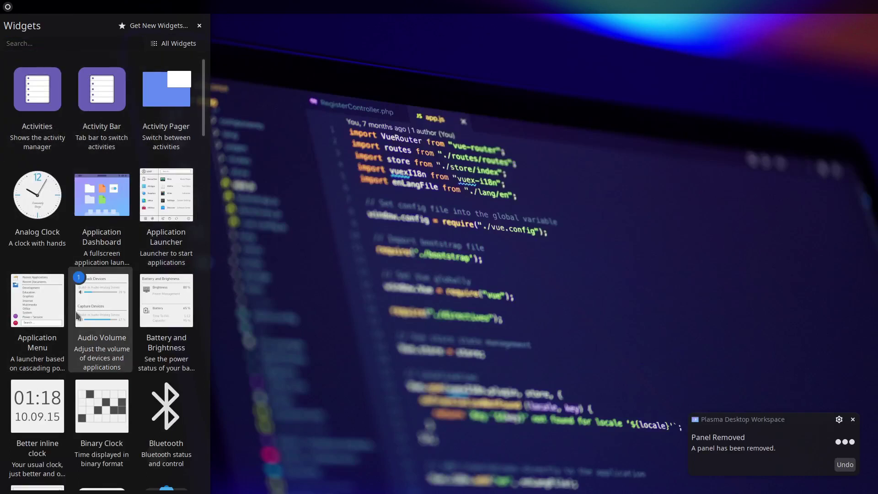
Find the Window Title widget with the search "title" and place it on the panel beside the launcher.
{"action": "scroll", "coordinate": [78, 316], "scroll_direction": "down", "scroll_amount": 3}
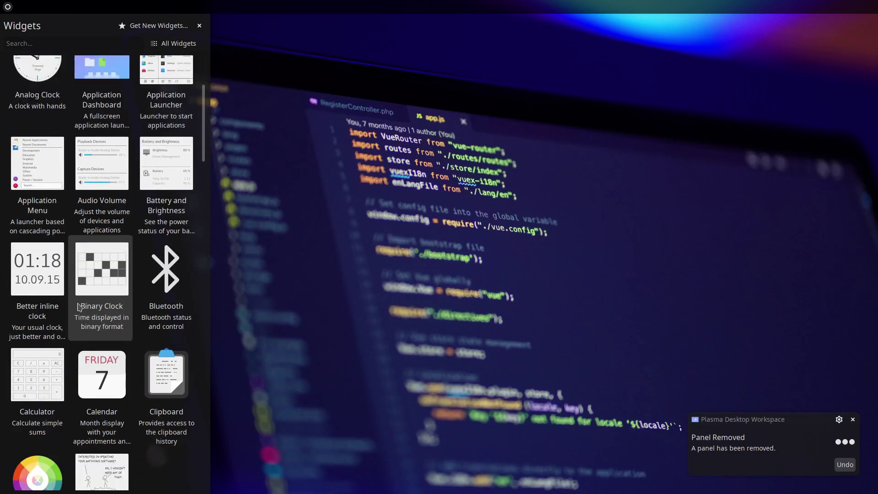
{"action": "scroll", "coordinate": [78, 307], "scroll_direction": "down", "scroll_amount": 1}
{"action": "left_click", "coordinate": [28, 45]}
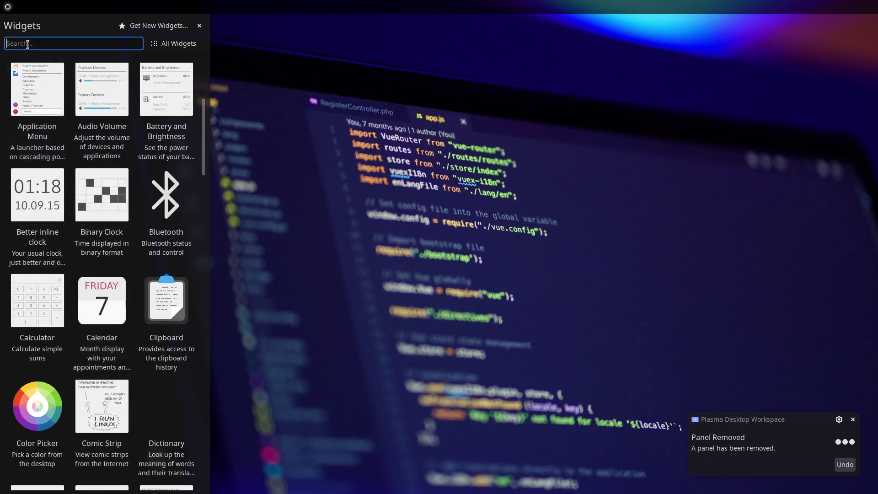
{"action": "type", "text": "title"}
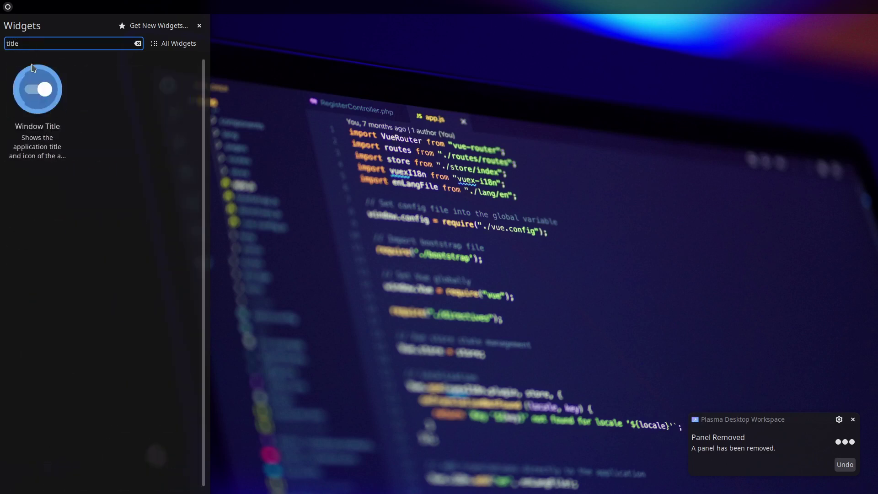
{"action": "left_click_drag", "start_coordinate": [32, 68], "coordinate": [32, 10]}
Find the Networks widget with the search "netw" and place it on the panel after the window title.
{"action": "double_click", "coordinate": [45, 42]}
{"action": "key", "text": "BackSpace"}
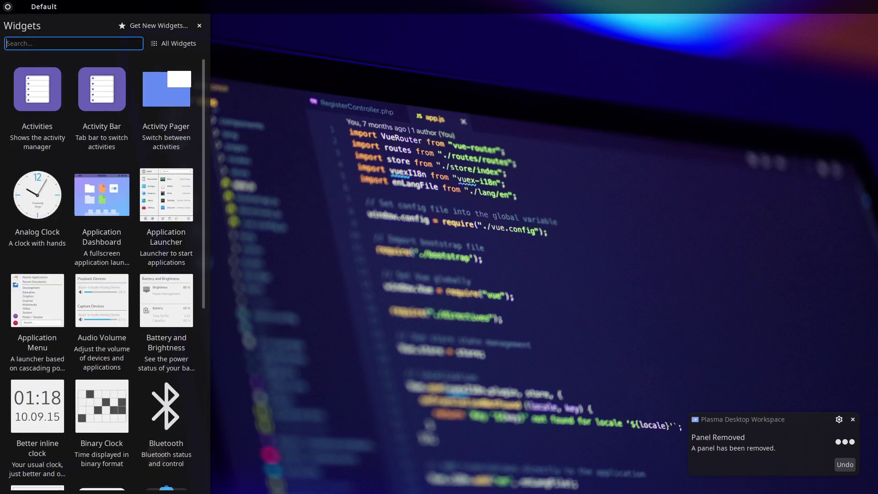
{"action": "type", "text": "netw"}
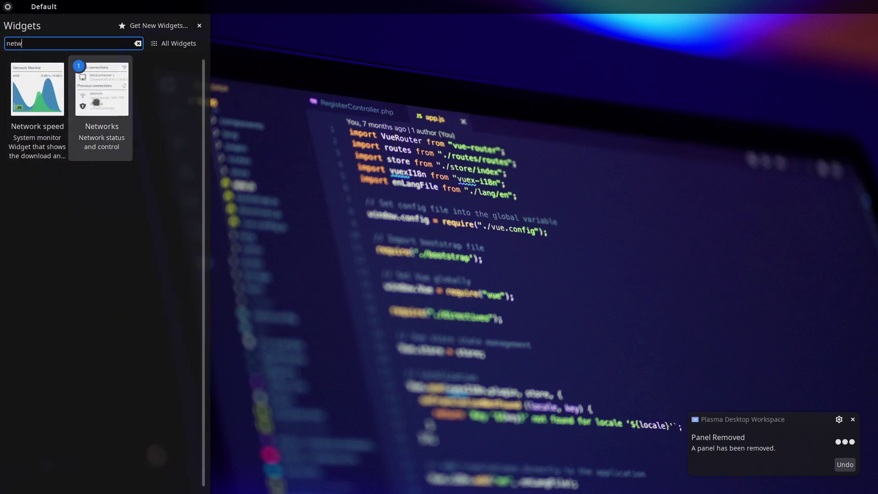
{"action": "left_click_drag", "start_coordinate": [96, 102], "coordinate": [112, 5]}
Find the Better inline clock with the search "better" and place it on the panel after the Networks widget.
{"action": "left_click", "coordinate": [72, 46]}
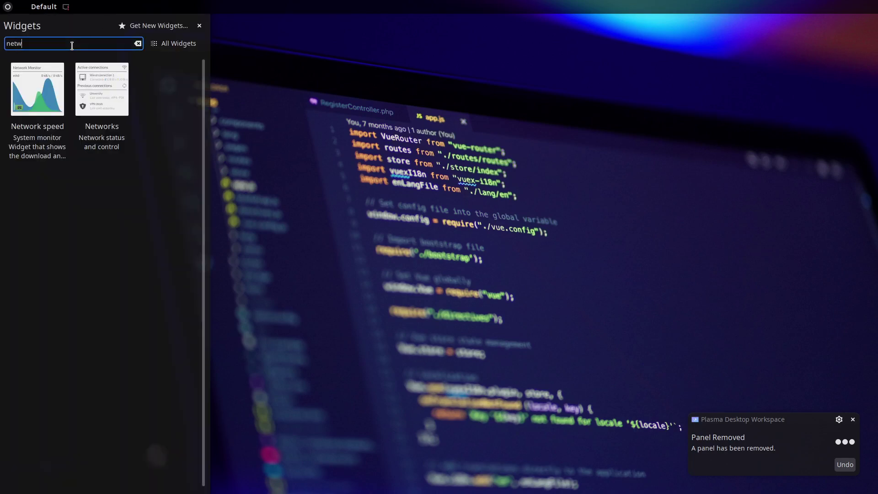
{"action": "key", "text": "BackSpace"}
{"action": "key", "text": "BackSpace"}
{"action": "key", "text": "BackSpace"}
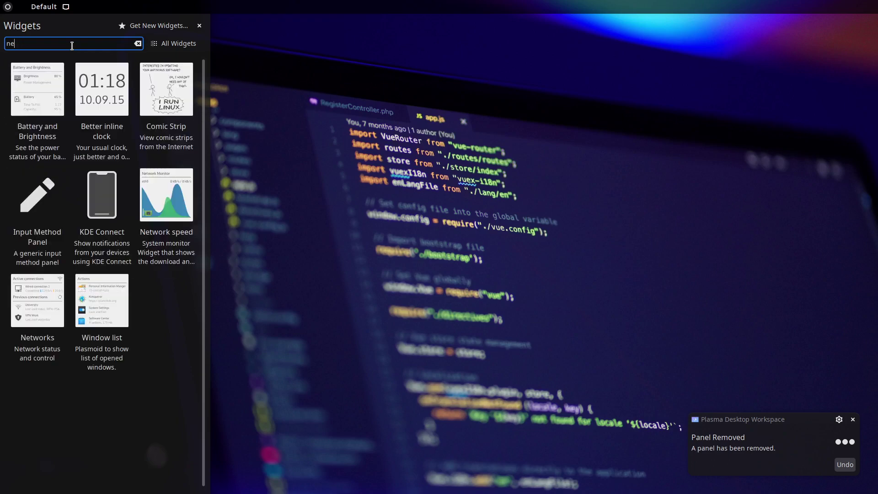
{"action": "key", "text": "BackSpace"}
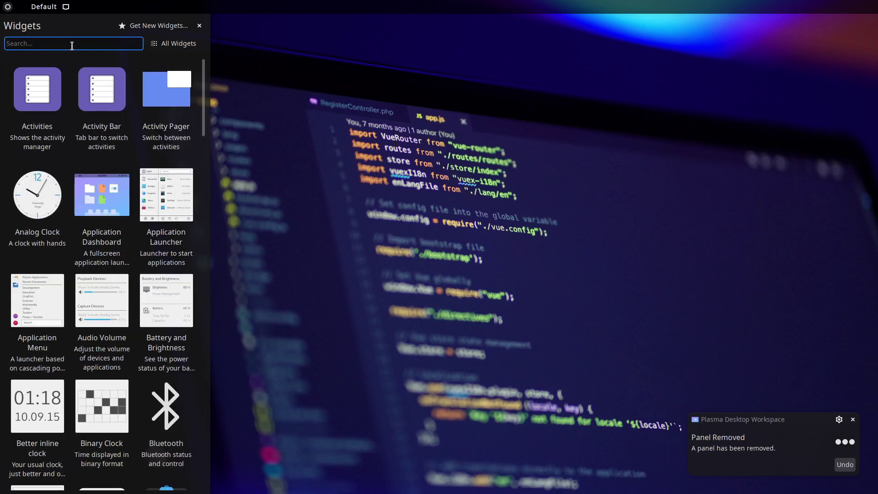
{"action": "type", "text": "better"}
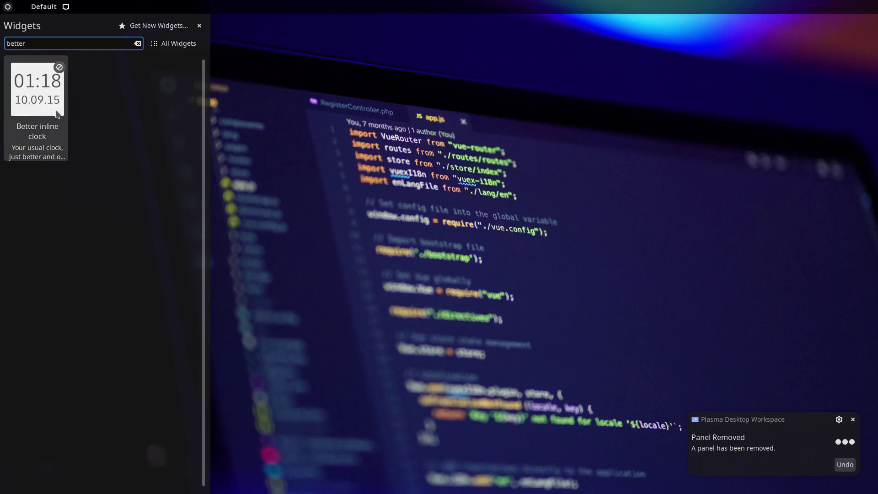
{"action": "left_click_drag", "start_coordinate": [46, 111], "coordinate": [114, 7]}
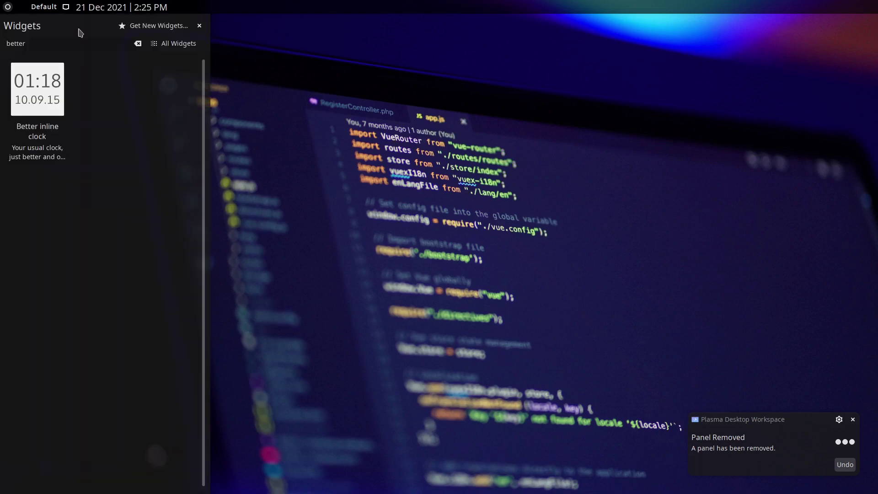
Find the System Tray widget with the search "syste" and place it on the panel between Networks and the clock.
{"action": "left_click_drag", "start_coordinate": [53, 45], "coordinate": [4, 47]}
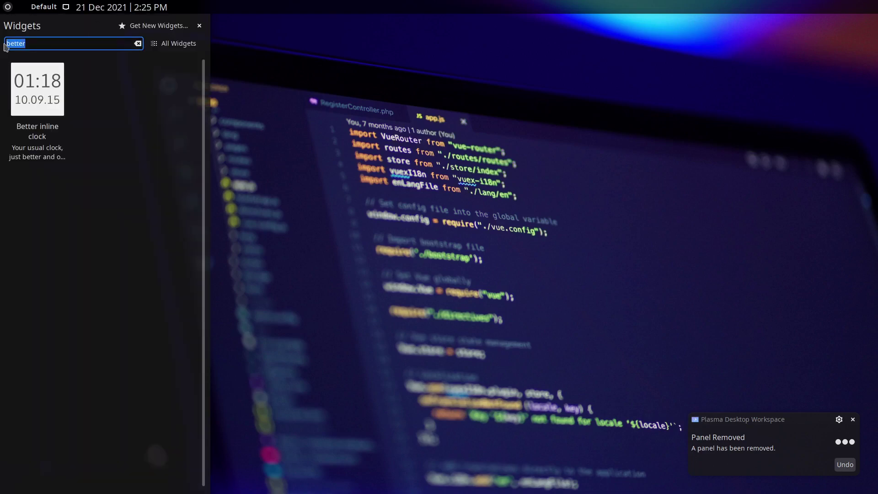
{"action": "type", "text": "syste"}
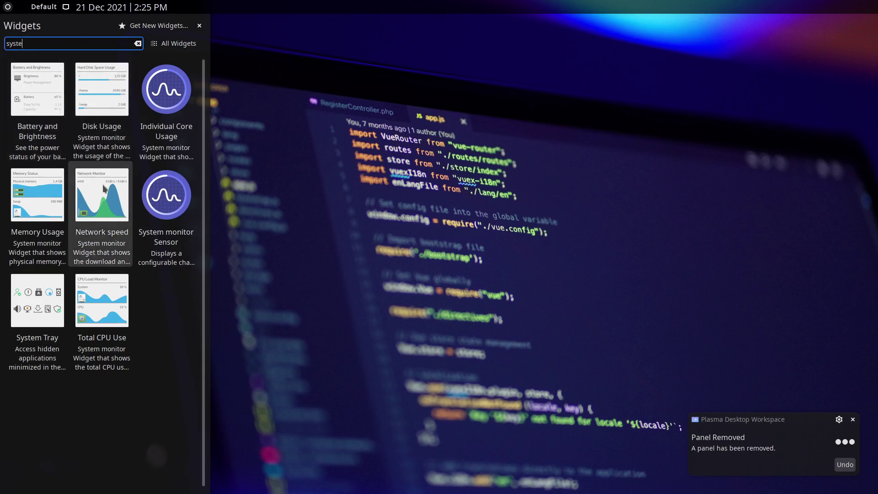
{"action": "left_click_drag", "start_coordinate": [57, 300], "coordinate": [83, 10]}
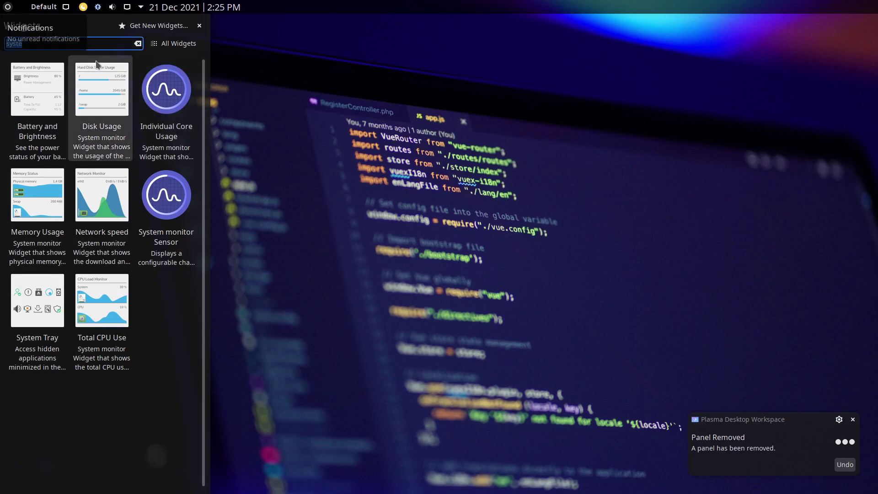
Find the Notifications widget with the search "notifi" and place it on the panel after the Networks widget.
{"action": "key", "text": "BackSpace"}
{"action": "type", "text": "notifi"}
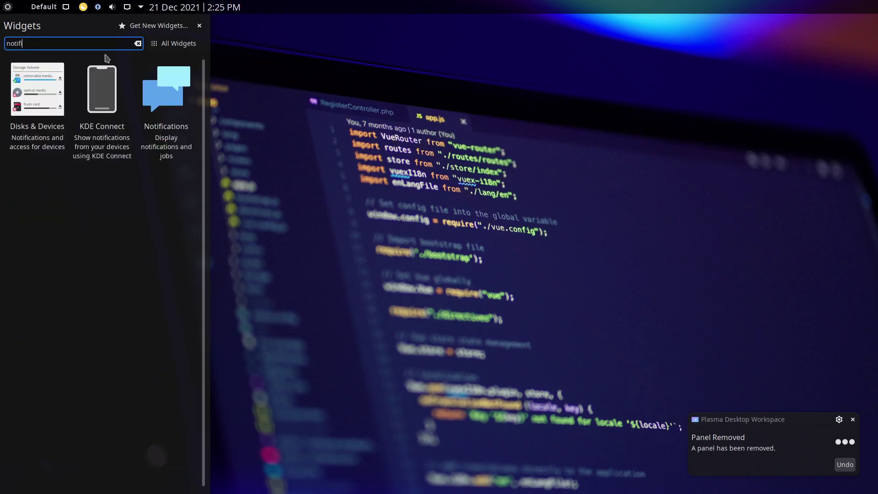
{"action": "left_click_drag", "start_coordinate": [170, 100], "coordinate": [80, 8]}
Place the Battery and Brightness widget after Notifications on the panel, and the Audio Volume widget between those two.
{"action": "left_click_drag", "start_coordinate": [47, 43], "coordinate": [12, 44]}
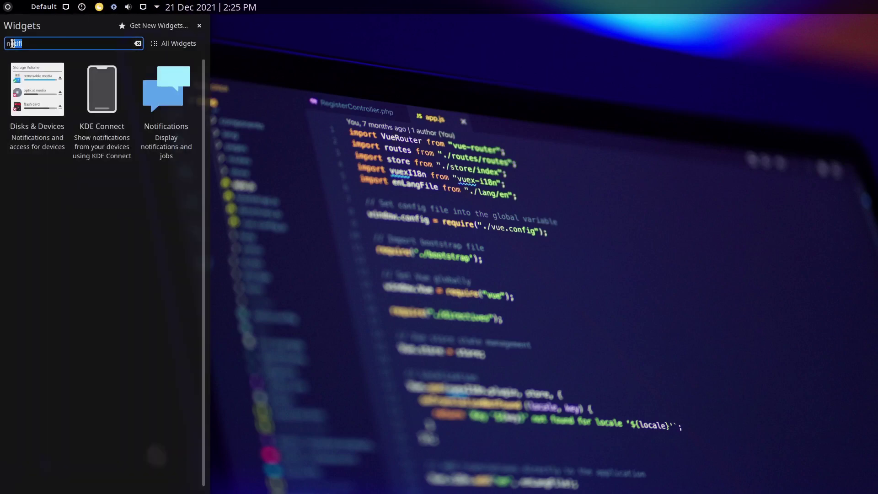
{"action": "key", "text": "BackSpace"}
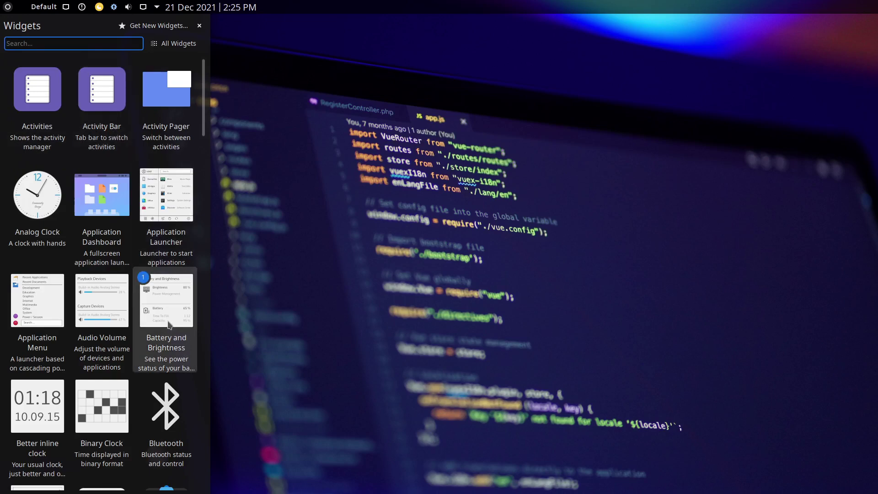
{"action": "left_click_drag", "start_coordinate": [168, 324], "coordinate": [97, 4]}
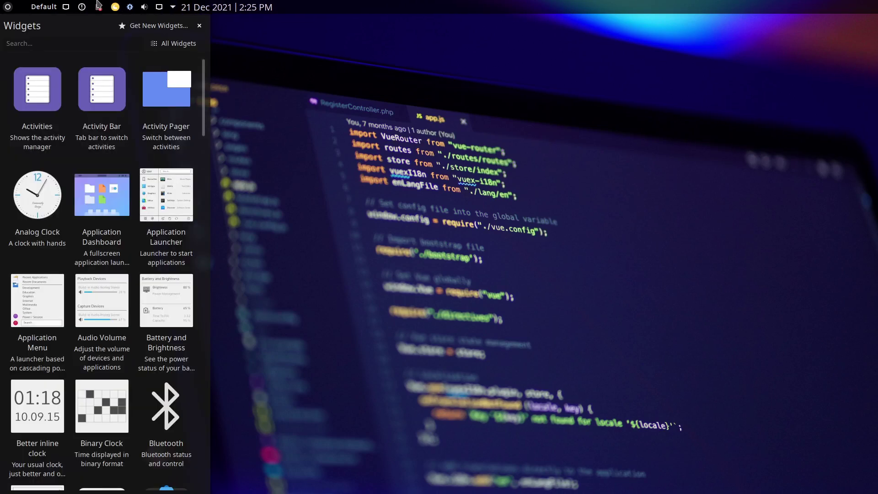
{"action": "left_click_drag", "start_coordinate": [108, 295], "coordinate": [103, 6]}
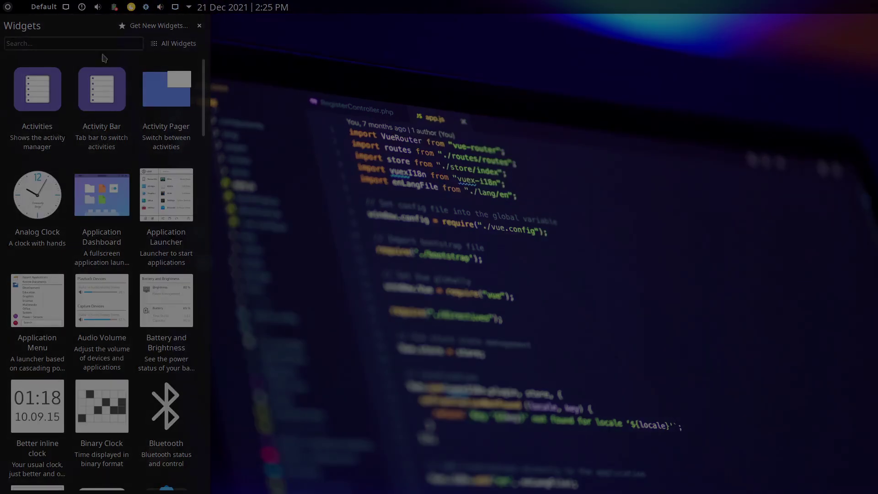
{"action": "key", "text": "Escape"}
Enter edit mode and reorder the panel so the Application Launcher and Window Title precede the Global Menu.
{"action": "right_click", "coordinate": [333, 7]}
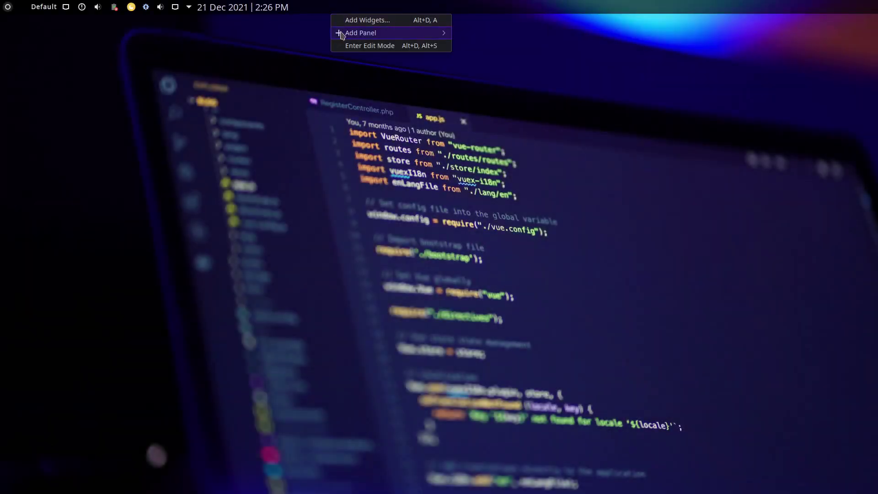
{"action": "left_click", "coordinate": [346, 46]}
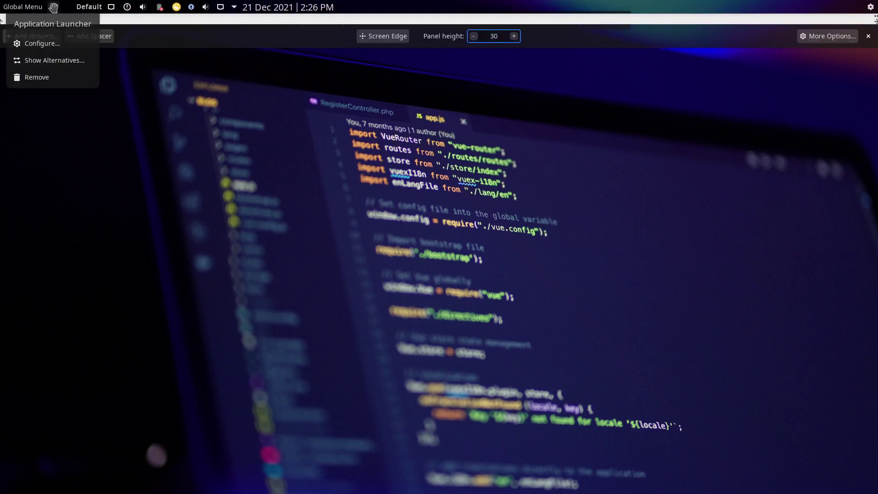
{"action": "left_click_drag", "start_coordinate": [53, 6], "coordinate": [2, 8]}
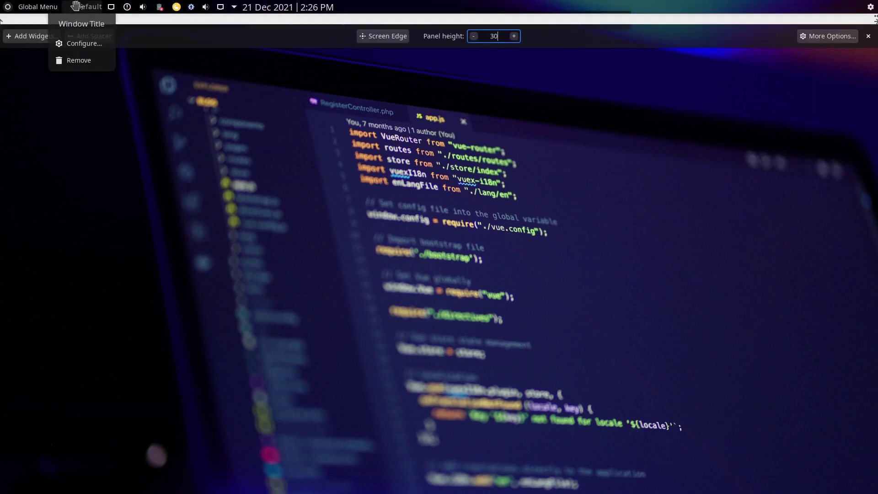
{"action": "left_click_drag", "start_coordinate": [87, 7], "coordinate": [17, 7]}
Add a spacer after the Global Menu and move the Networks widget between Audio Volume and Battery and Brightness.
{"action": "left_click", "coordinate": [101, 40]}
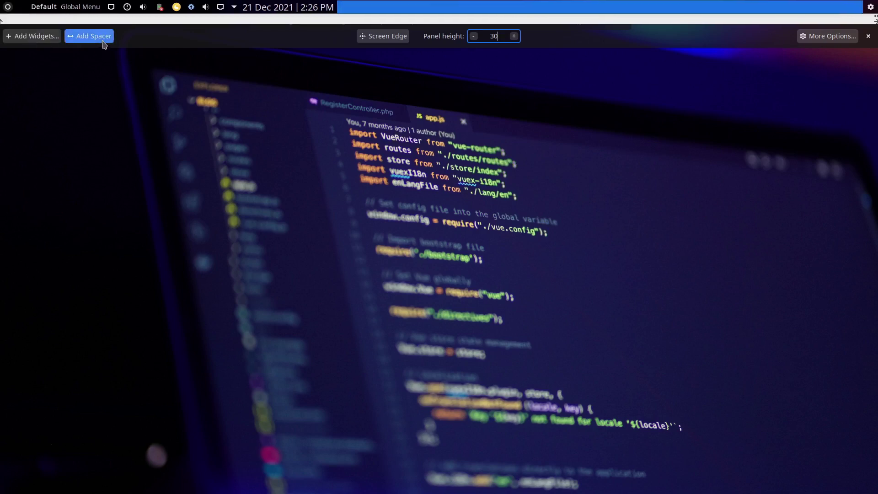
{"action": "mouse_move", "coordinate": [360, 10]}
{"action": "left_click_drag", "start_coordinate": [360, 10], "coordinate": [104, 7]}
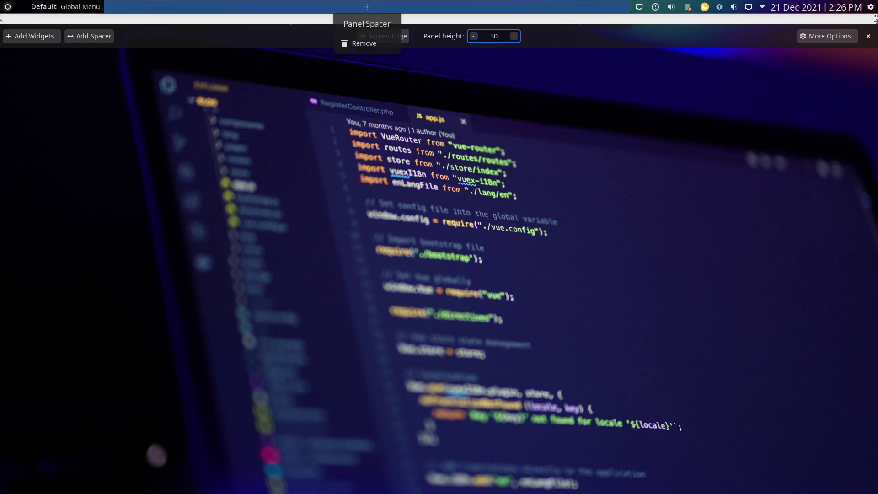
{"action": "mouse_move", "coordinate": [645, 8]}
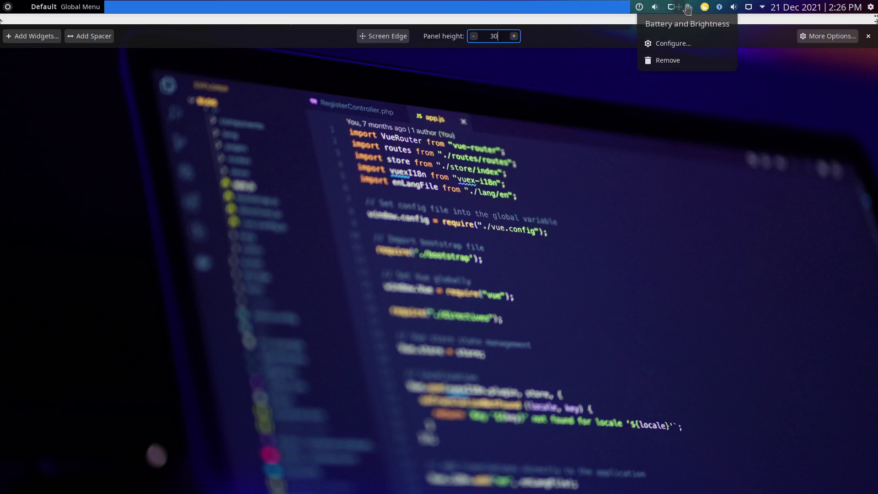
{"action": "mouse_move", "coordinate": [728, 10]}
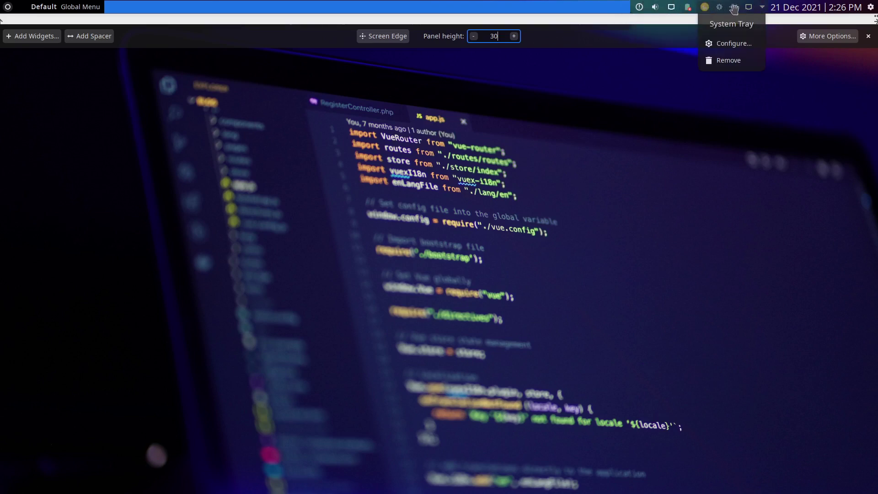
In the System Tray's entries, set Get Plasma Browser Integration, Media Player and Updates to Always hidden, and Notifications to Disabled.
{"action": "mouse_move", "coordinate": [807, 8]}
{"action": "left_click", "coordinate": [737, 43]}
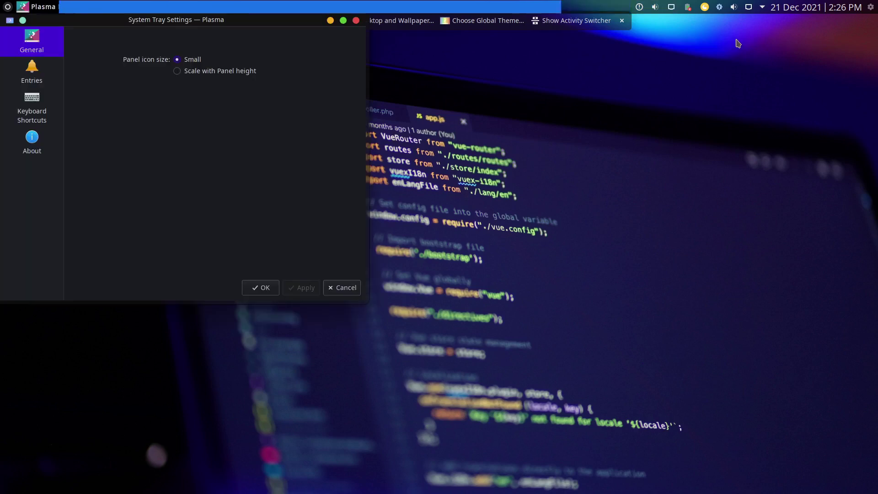
{"action": "left_click", "coordinate": [32, 76]}
{"action": "scroll", "coordinate": [228, 118], "scroll_direction": "down", "scroll_amount": 2}
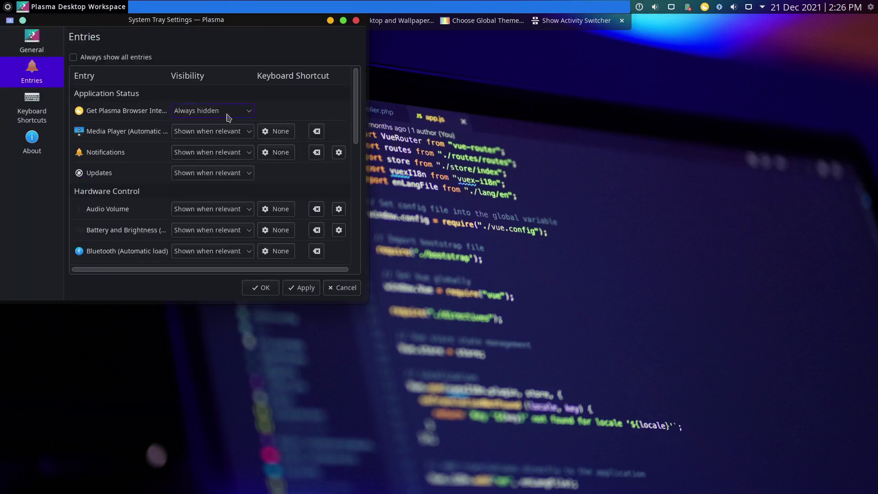
{"action": "scroll", "coordinate": [223, 131], "scroll_direction": "down", "scroll_amount": 2}
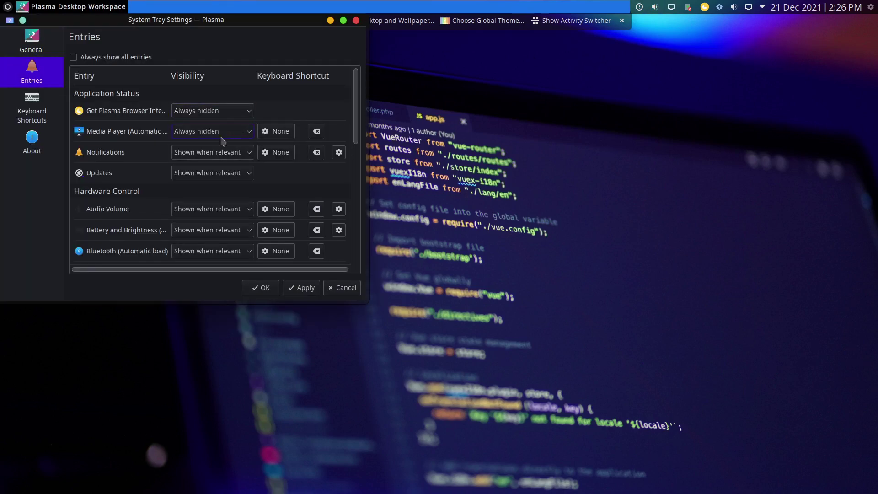
{"action": "scroll", "coordinate": [223, 152], "scroll_direction": "down", "scroll_amount": 3}
{"action": "scroll", "coordinate": [217, 173], "scroll_direction": "down", "scroll_amount": 2}
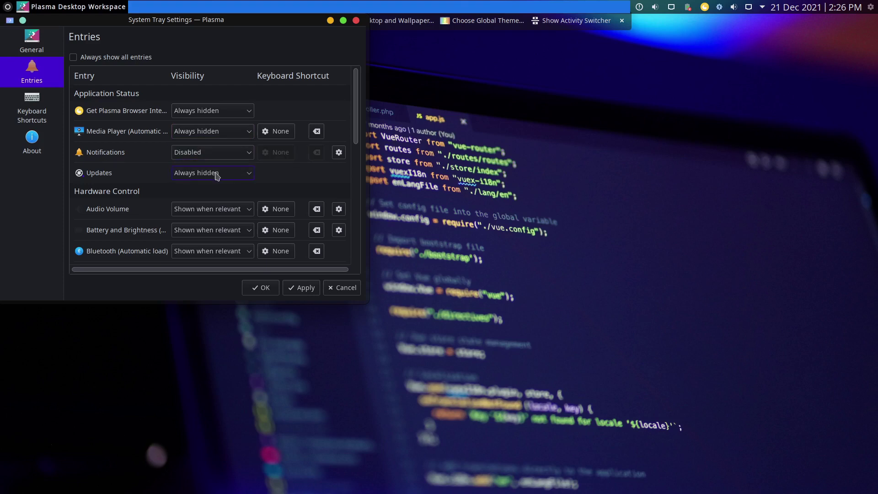
Set the Audio Volume and Battery and Brightness tray entries to Disabled, and Disks & Devices to Always hidden.
{"action": "scroll", "coordinate": [214, 211], "scroll_direction": "down", "scroll_amount": 3}
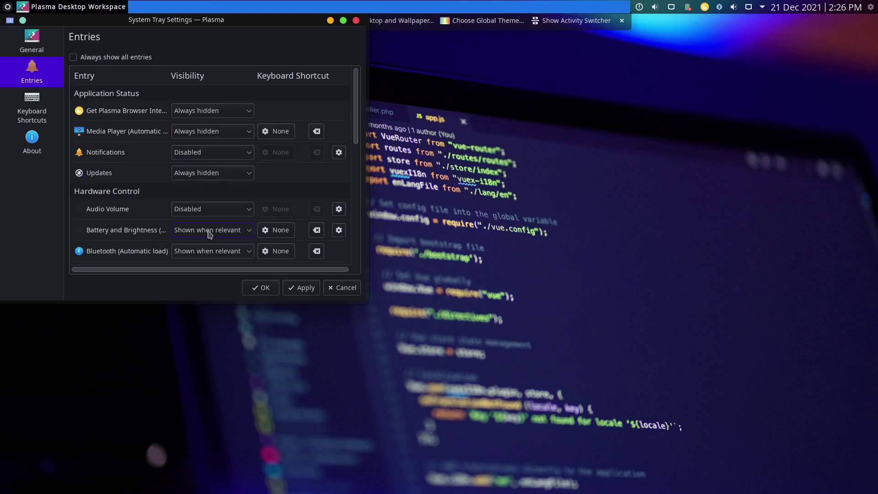
{"action": "scroll", "coordinate": [210, 234], "scroll_direction": "down", "scroll_amount": 3}
{"action": "scroll", "coordinate": [151, 234], "scroll_direction": "down", "scroll_amount": 2}
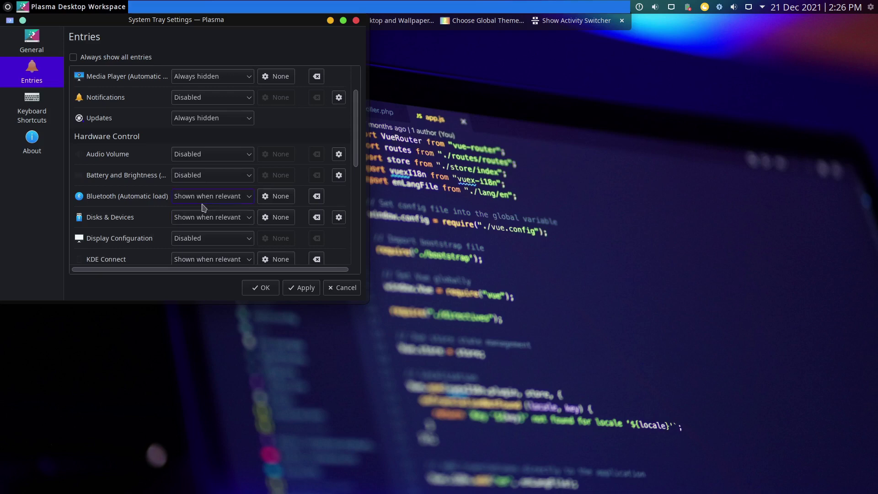
{"action": "scroll", "coordinate": [200, 219], "scroll_direction": "down", "scroll_amount": 1}
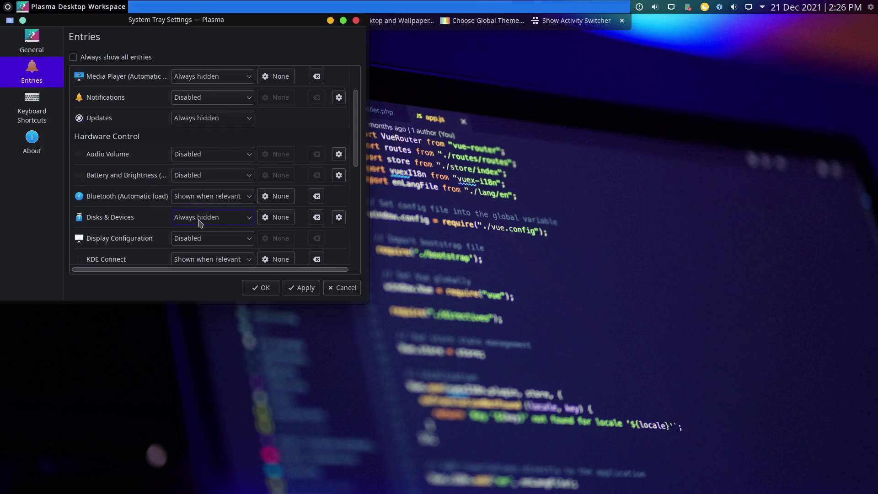
{"action": "scroll", "coordinate": [164, 247], "scroll_direction": "down", "scroll_amount": 2}
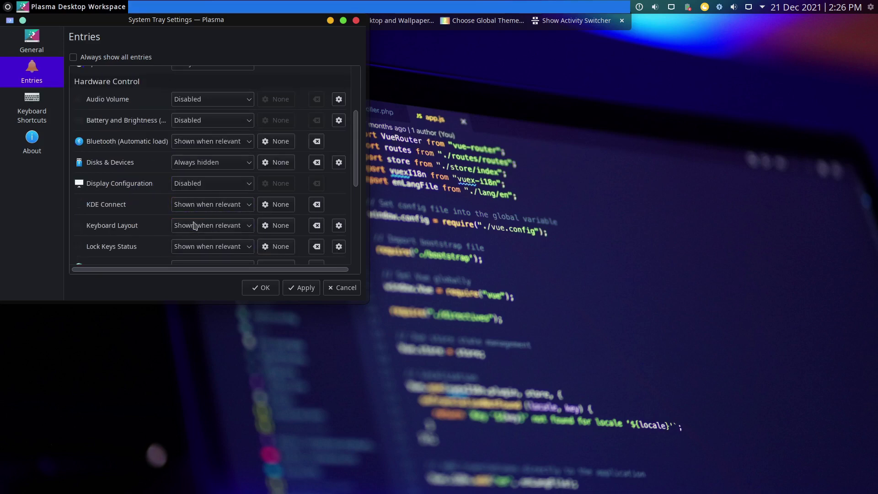
Set the KDE Connect tray entry to Always hidden, and Keyboard Layout, Lock Keys Status and Networks to Disabled.
{"action": "scroll", "coordinate": [192, 207], "scroll_direction": "down", "scroll_amount": 1}
{"action": "scroll", "coordinate": [192, 225], "scroll_direction": "down", "scroll_amount": 3}
{"action": "scroll", "coordinate": [192, 246], "scroll_direction": "down", "scroll_amount": 3}
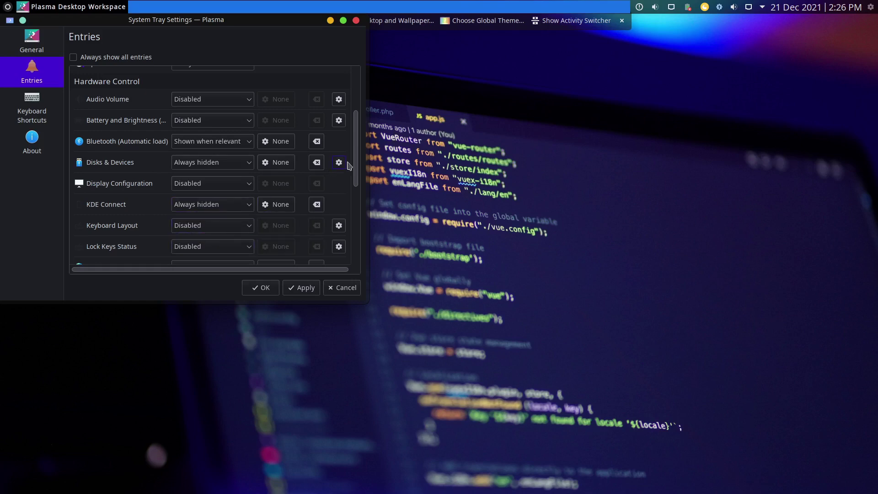
{"action": "scroll", "coordinate": [355, 164], "scroll_direction": "down", "scroll_amount": 5}
{"action": "scroll", "coordinate": [191, 158], "scroll_direction": "down", "scroll_amount": 3}
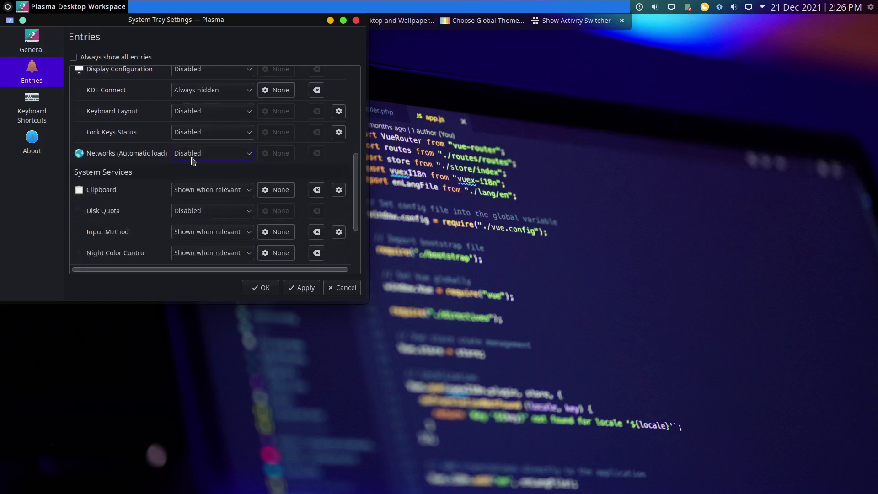
Set the Clipboard tray entry to Always hidden, and Input Method and Night Color Control to Disabled.
{"action": "scroll", "coordinate": [197, 189], "scroll_direction": "down", "scroll_amount": 2}
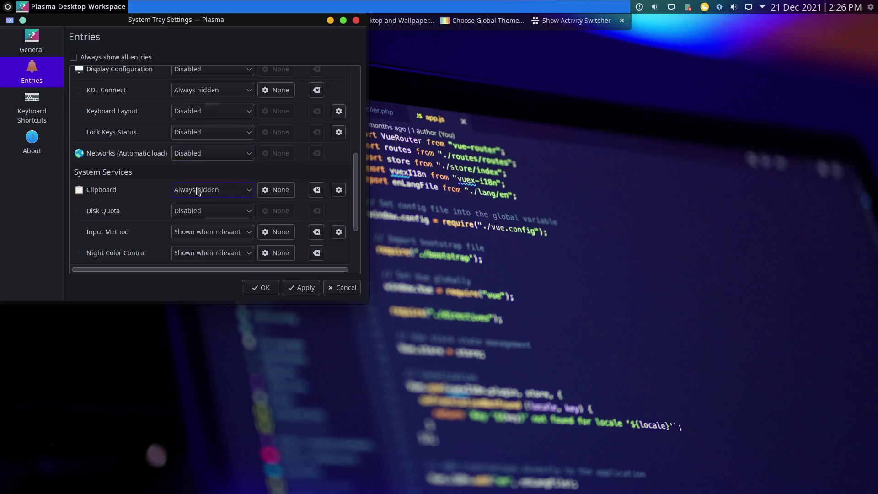
{"action": "scroll", "coordinate": [197, 232], "scroll_direction": "down", "scroll_amount": 3}
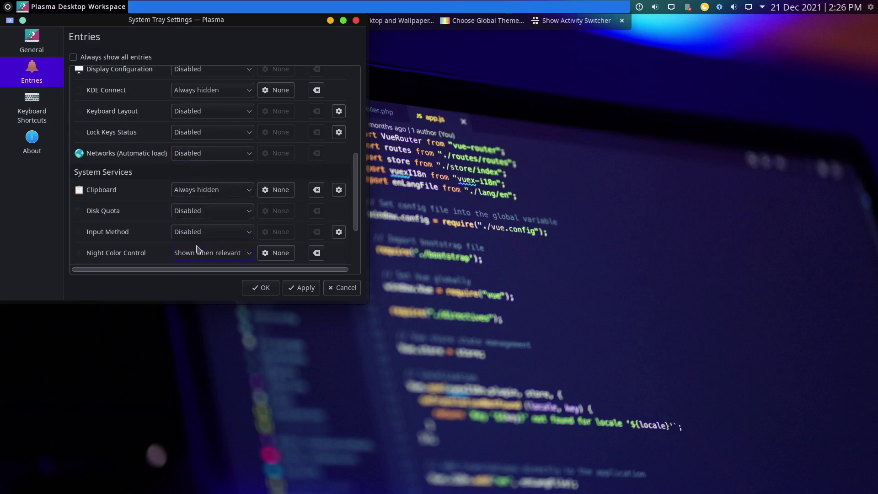
{"action": "scroll", "coordinate": [196, 251], "scroll_direction": "down", "scroll_amount": 3}
{"action": "scroll", "coordinate": [360, 211], "scroll_direction": "down", "scroll_amount": 4}
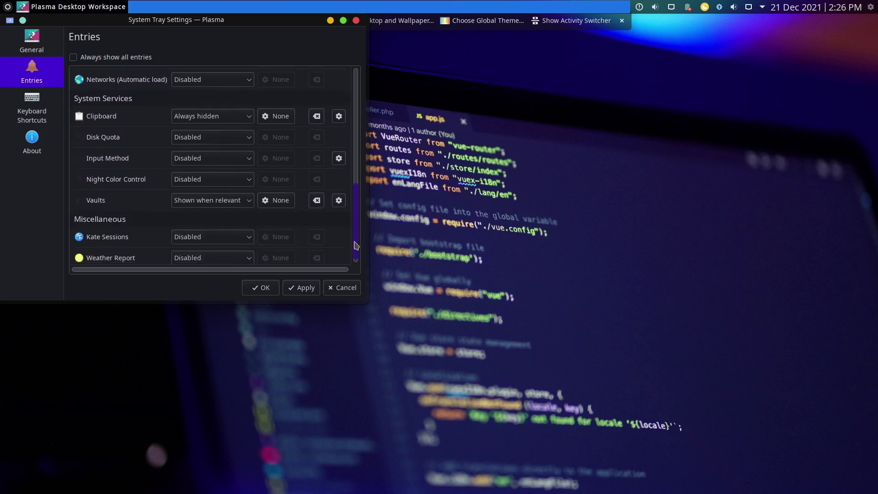
Set the Vaults tray entry to Always hidden and apply the System Tray settings.
{"action": "scroll", "coordinate": [196, 201], "scroll_direction": "down", "scroll_amount": 3}
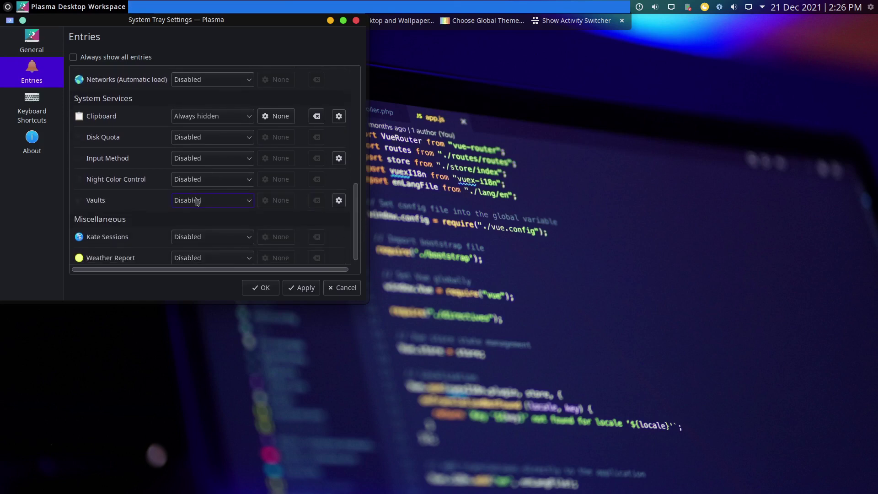
{"action": "scroll", "coordinate": [196, 201], "scroll_direction": "up", "scroll_amount": 1}
{"action": "scroll", "coordinate": [169, 225], "scroll_direction": "down", "scroll_amount": 1}
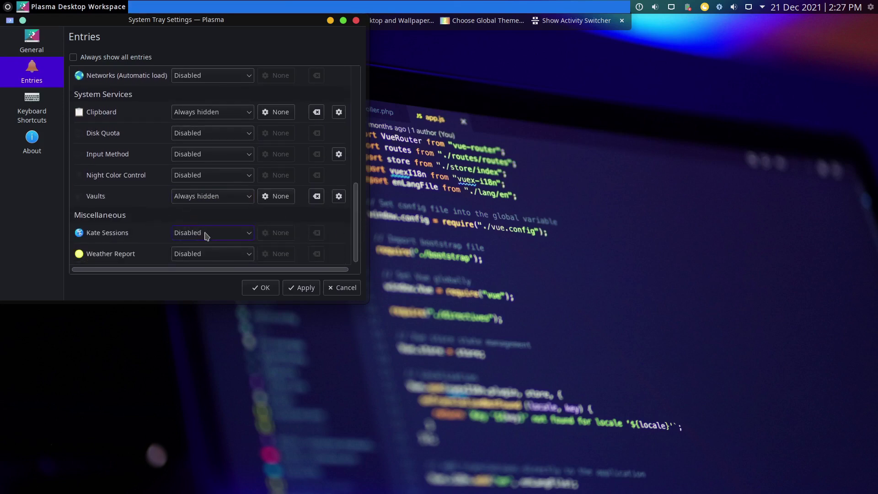
{"action": "left_click", "coordinate": [306, 289]}
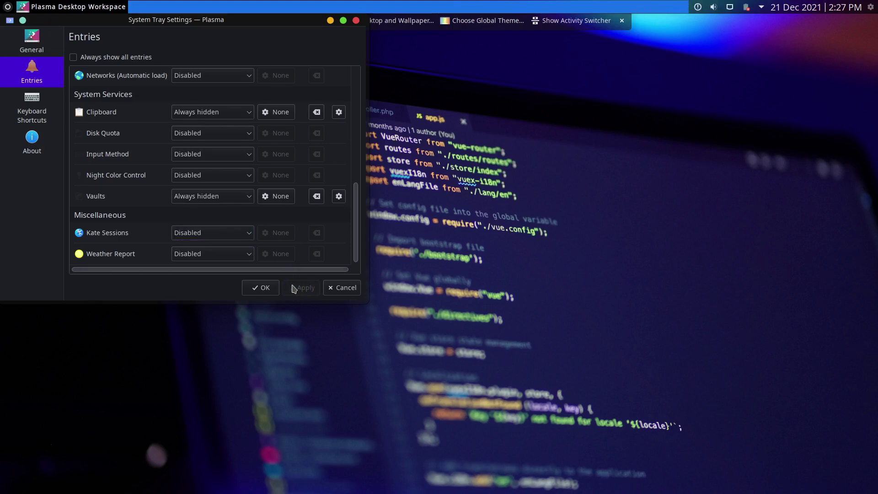
{"action": "left_click", "coordinate": [264, 287]}
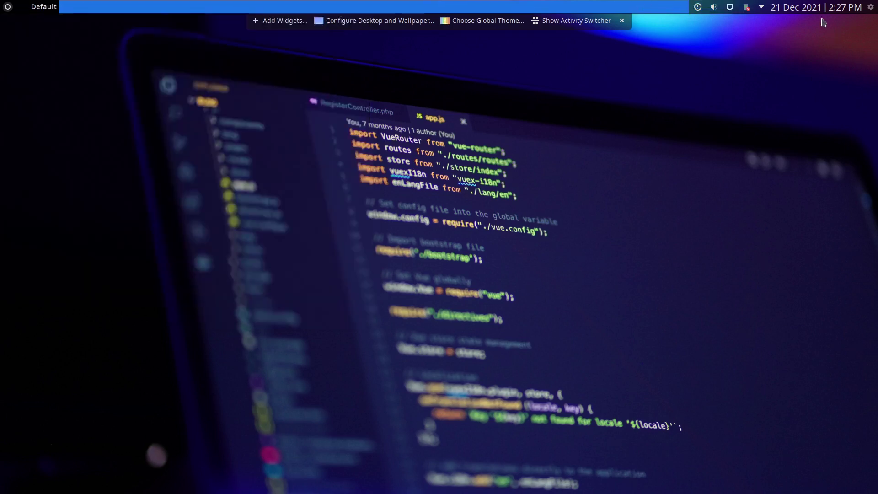
Configure the Better inline clock to show seconds and use a fixed font size of 15.
{"action": "right_click", "coordinate": [809, 8]}
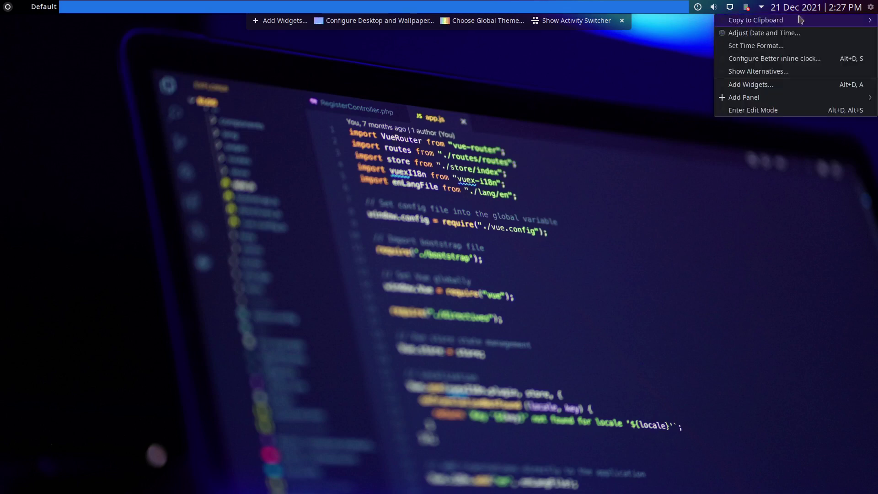
{"action": "left_click", "coordinate": [774, 58]}
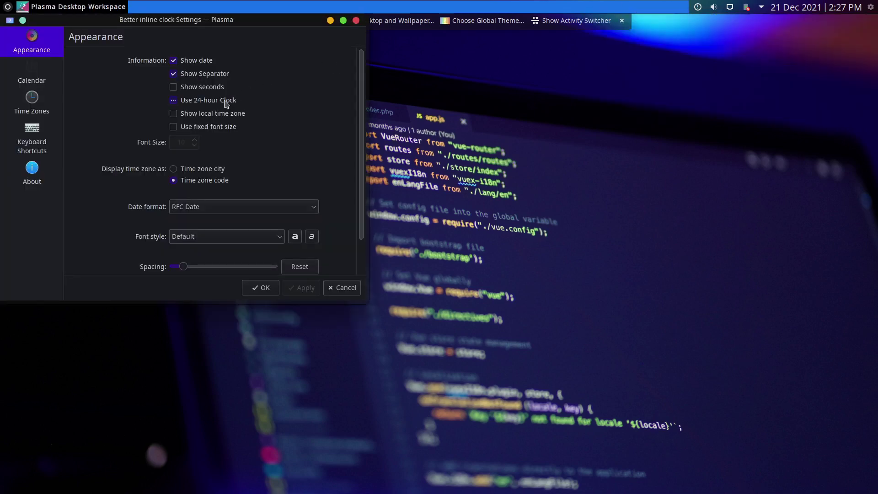
{"action": "left_click", "coordinate": [175, 90]}
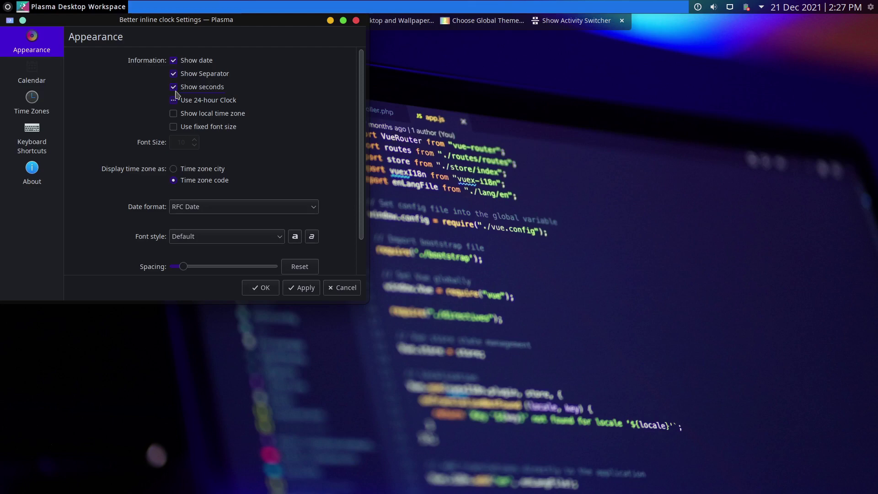
{"action": "left_click", "coordinate": [180, 128]}
{"action": "left_click", "coordinate": [304, 288]}
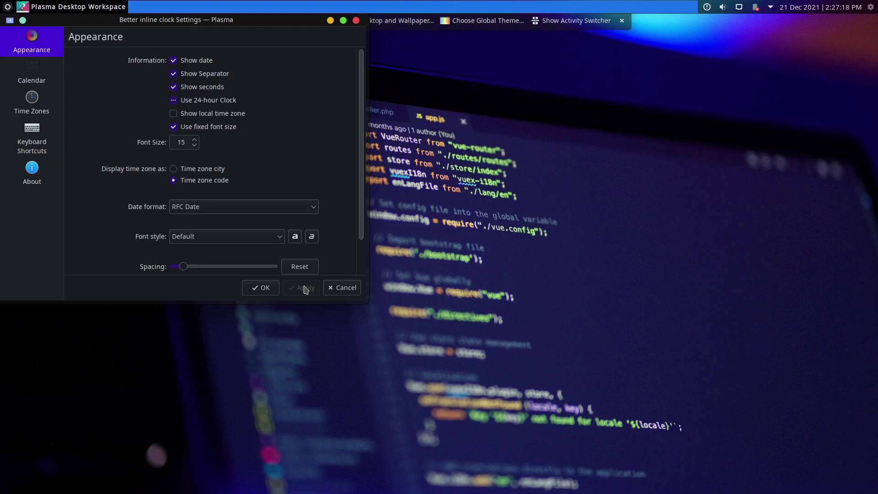
{"action": "left_click", "coordinate": [273, 288]}
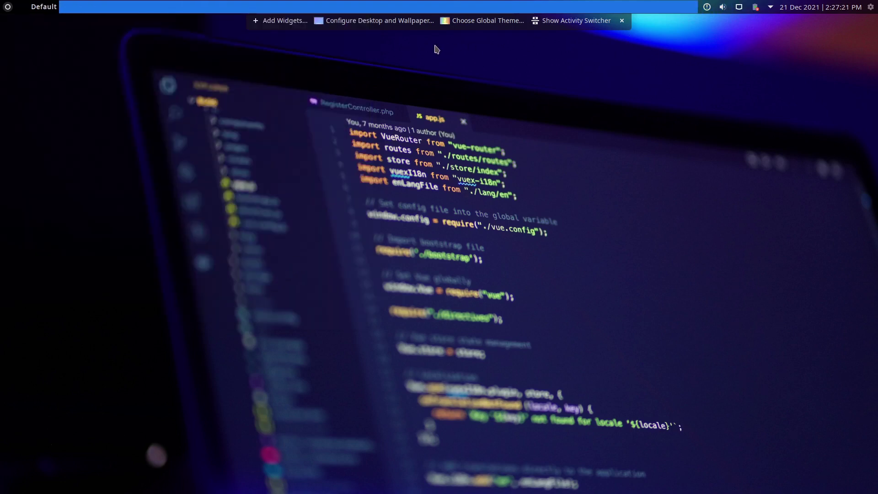
Add the Application Dashboard widget to the top panel after the clock and leave edit mode.
{"action": "left_click", "coordinate": [292, 23]}
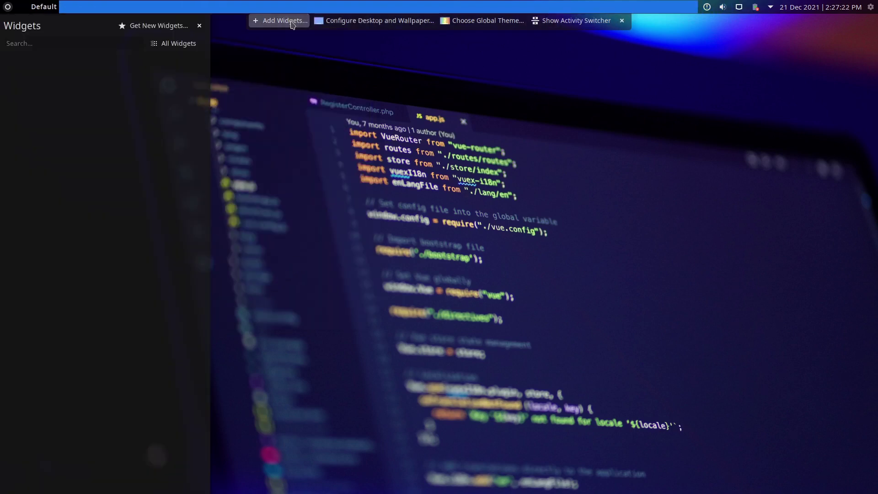
{"action": "left_click_drag", "start_coordinate": [102, 187], "coordinate": [862, 10]}
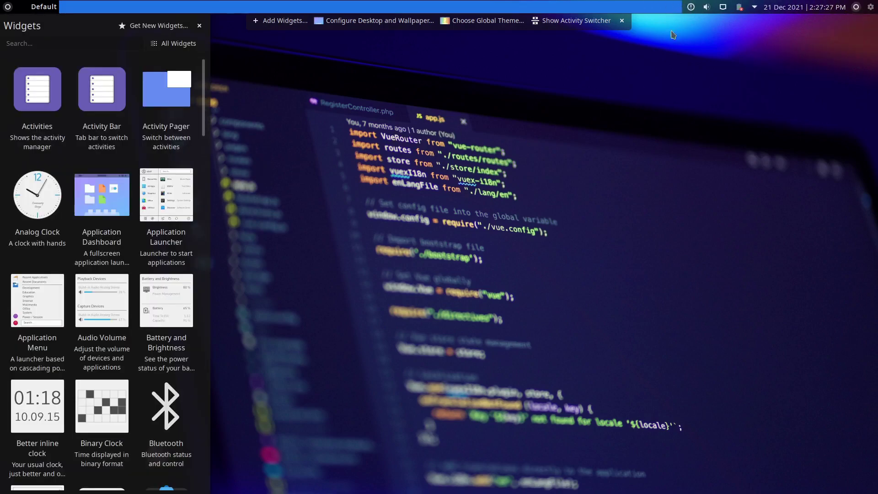
{"action": "left_click", "coordinate": [200, 26]}
{"action": "left_click", "coordinate": [622, 20]}
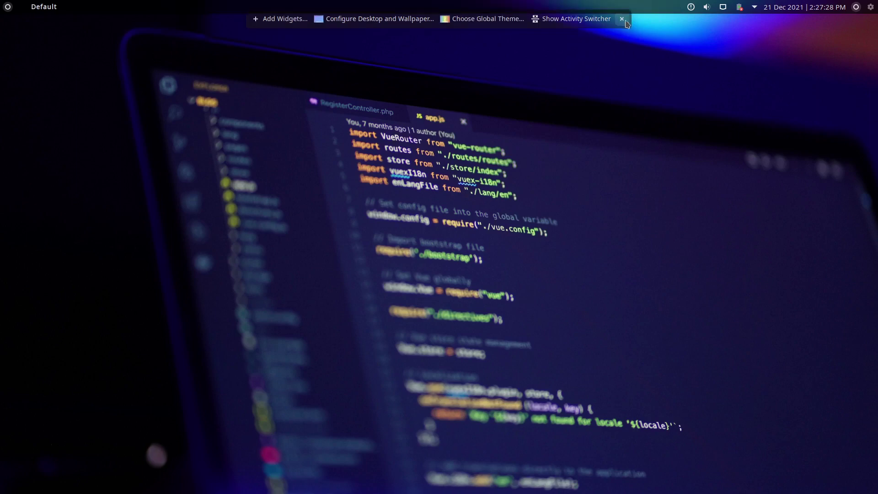
Set the Application Dashboard widget's icon to cm_search, found by searching all icons for "search", and confirm its settings.
{"action": "right_click", "coordinate": [871, 7]}
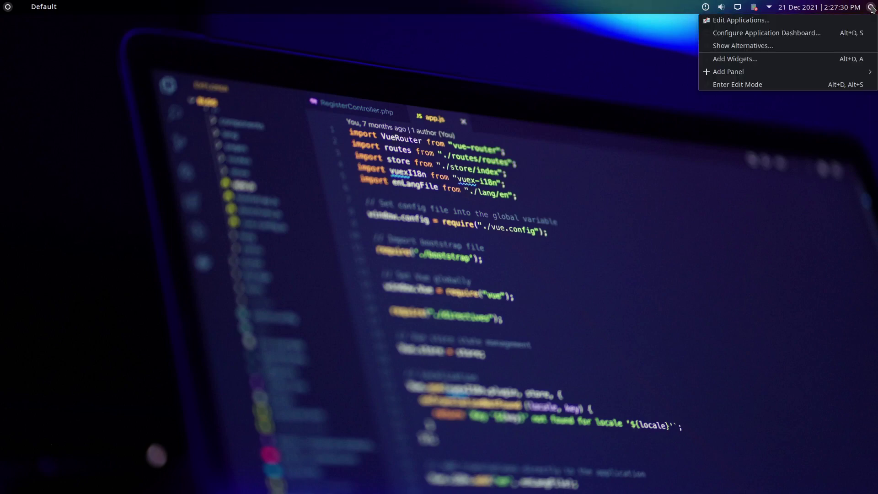
{"action": "left_click", "coordinate": [839, 33]}
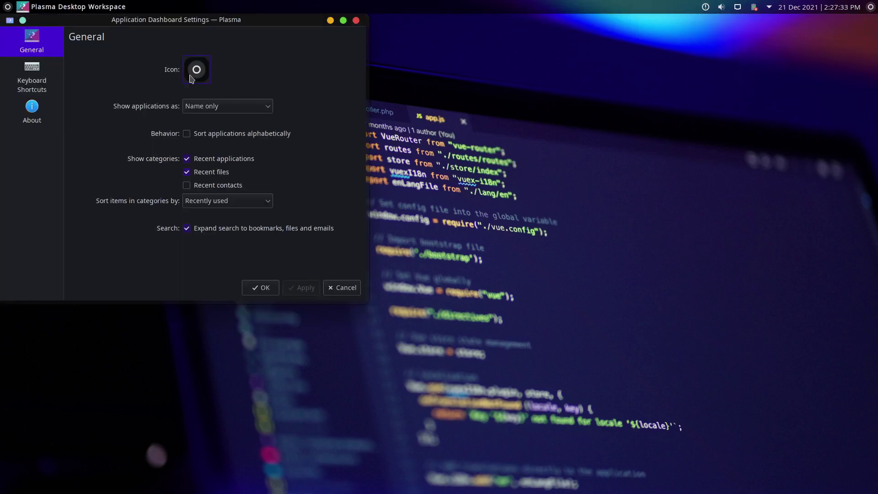
{"action": "left_click", "coordinate": [198, 75]}
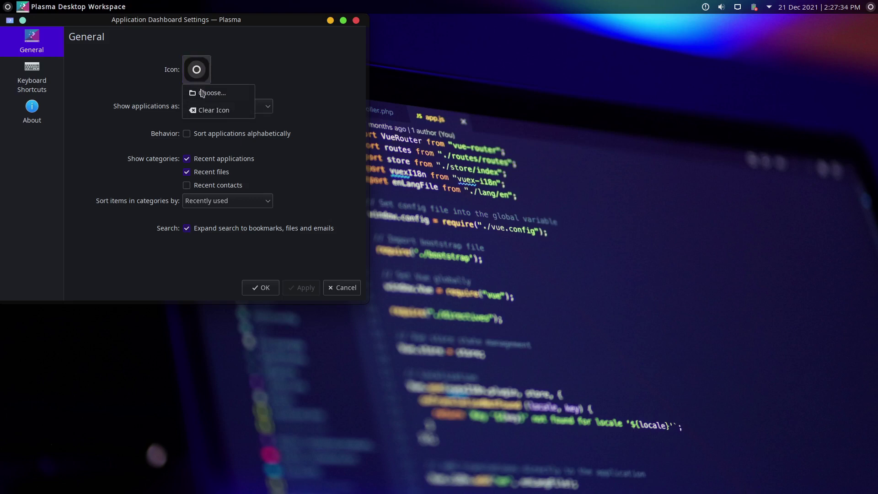
{"action": "left_click", "coordinate": [202, 94]}
{"action": "left_click", "coordinate": [392, 205]}
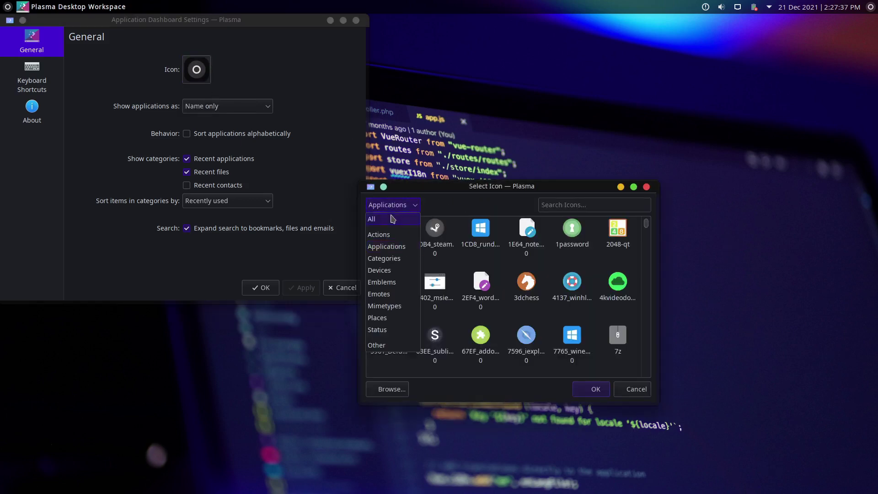
{"action": "key", "text": "Escape"}
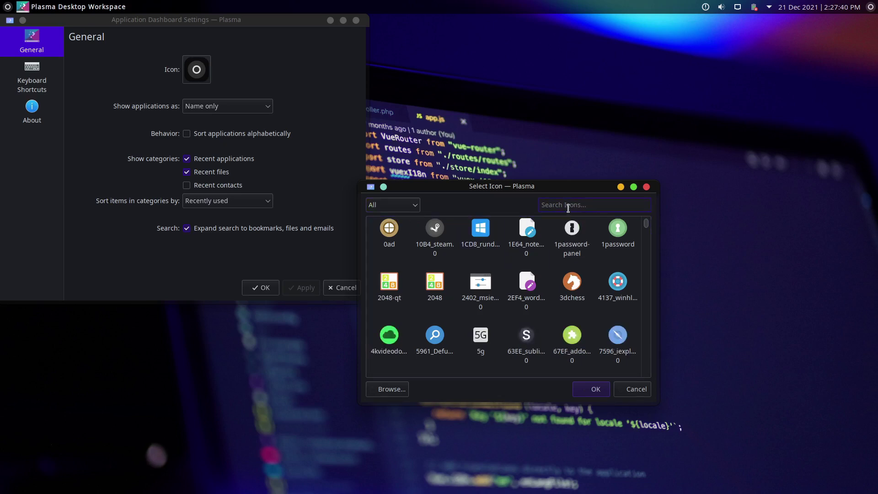
{"action": "type", "text": "search"}
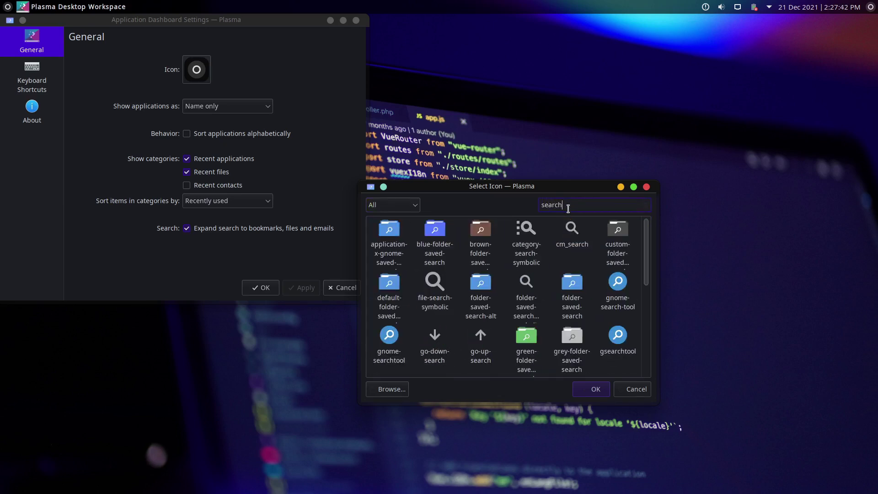
{"action": "left_click", "coordinate": [572, 242]}
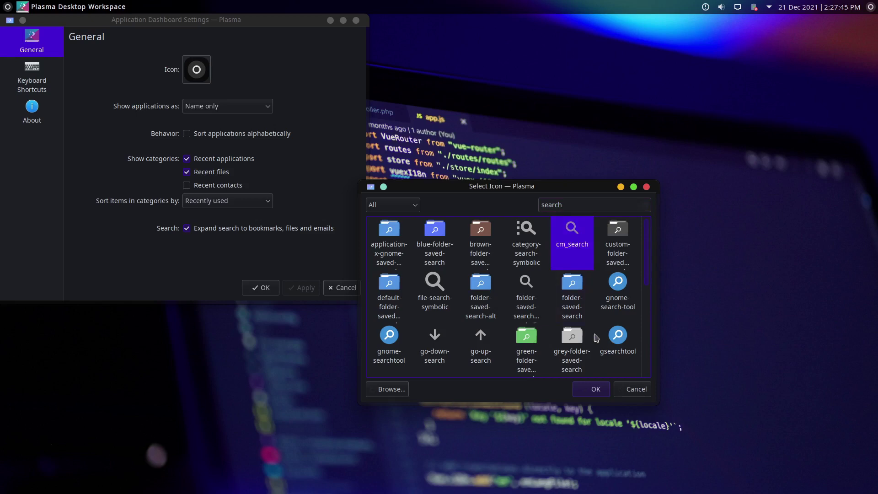
{"action": "left_click", "coordinate": [598, 389]}
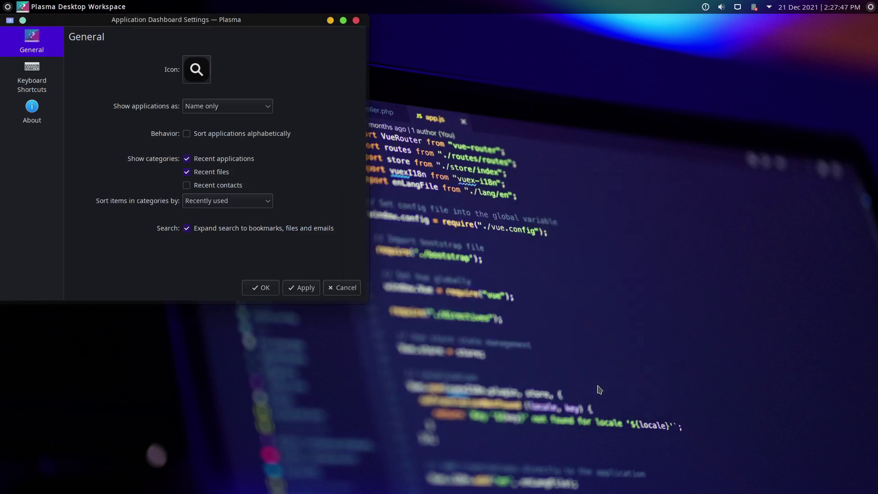
{"action": "left_click", "coordinate": [296, 286]}
{"action": "left_click", "coordinate": [53, 82]}
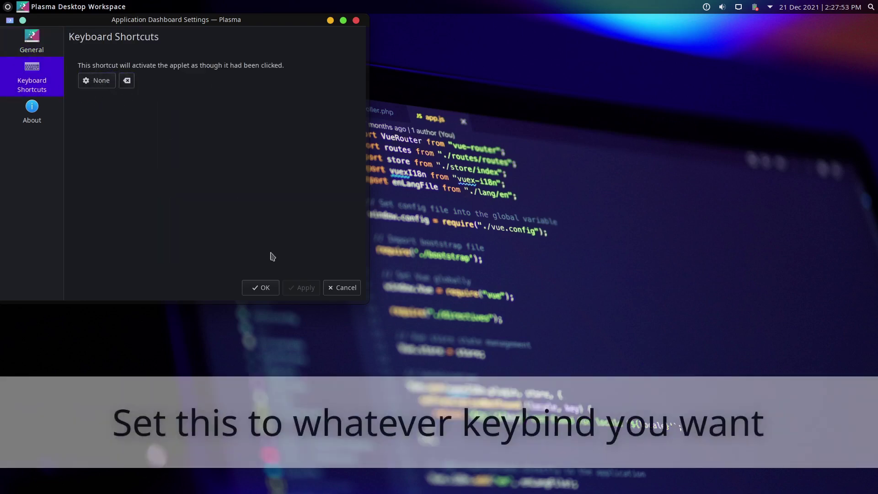
{"action": "left_click", "coordinate": [260, 287]}
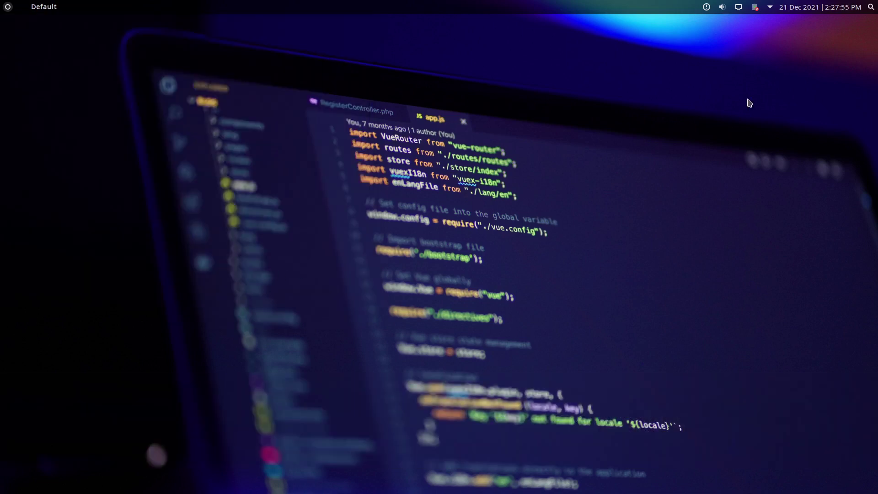
Search the application dashboard for "ter", launch Konsole and move its window toward the middle of the desktop.
{"action": "left_click", "coordinate": [871, 7]}
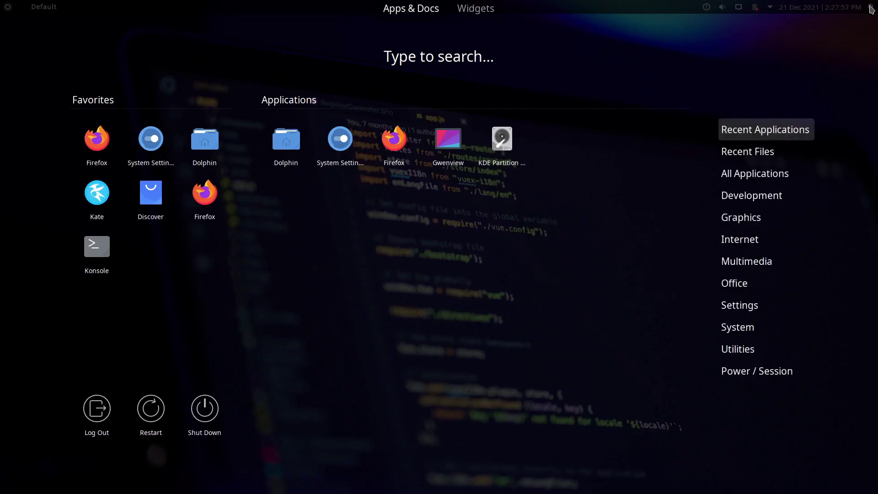
{"action": "type", "text": "ter"}
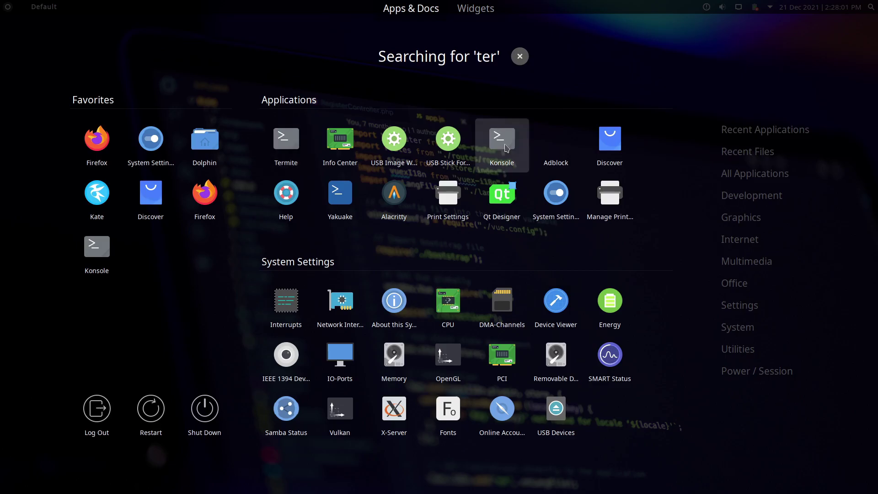
{"action": "left_click", "coordinate": [519, 163]}
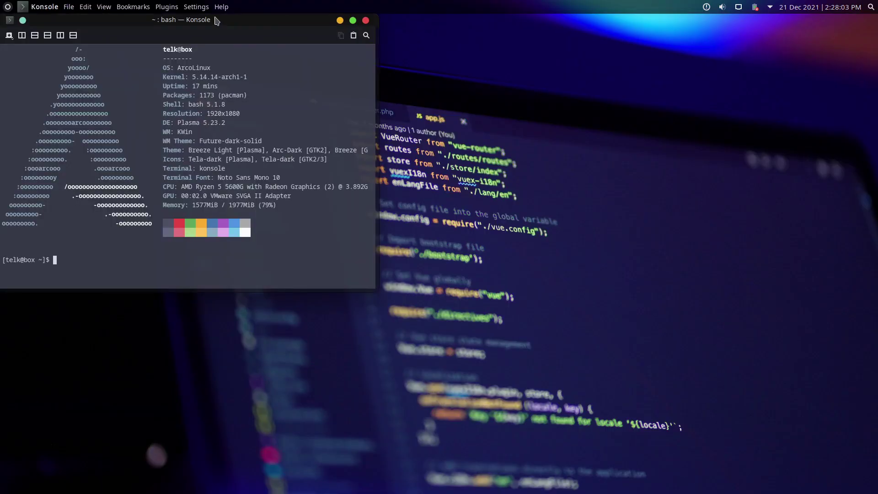
{"action": "left_click_drag", "start_coordinate": [216, 21], "coordinate": [415, 126]}
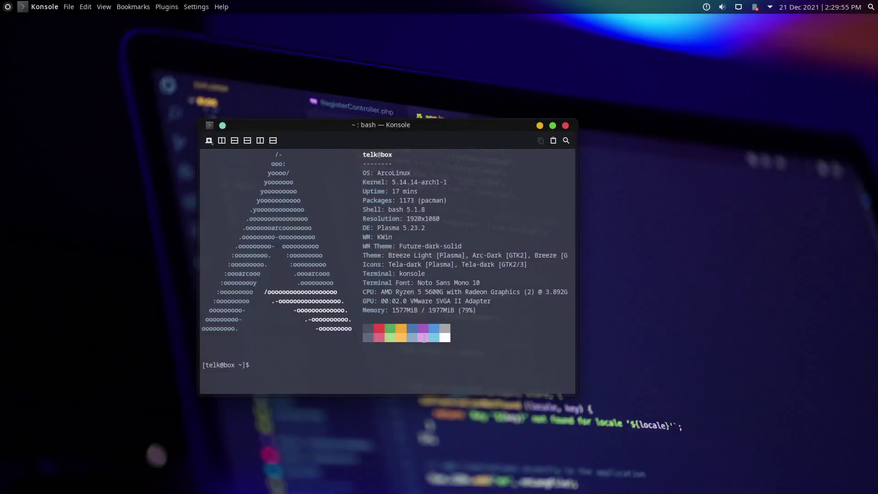
Install the Lightly style with "yay -S lightly-qt", accepting the default answers and entering the sudo password when asked.
{"action": "type", "text": "yay -S lightly-qt"}
{"action": "key", "text": "Return"}
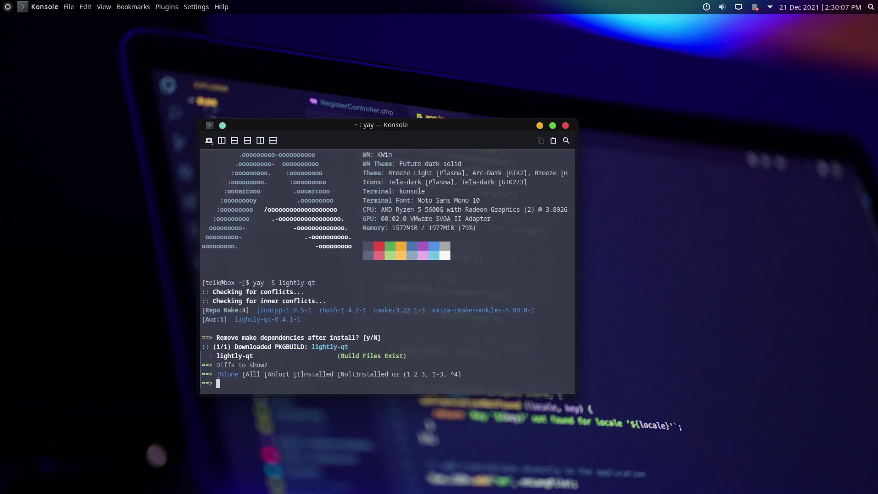
{"action": "key", "text": "Return"}
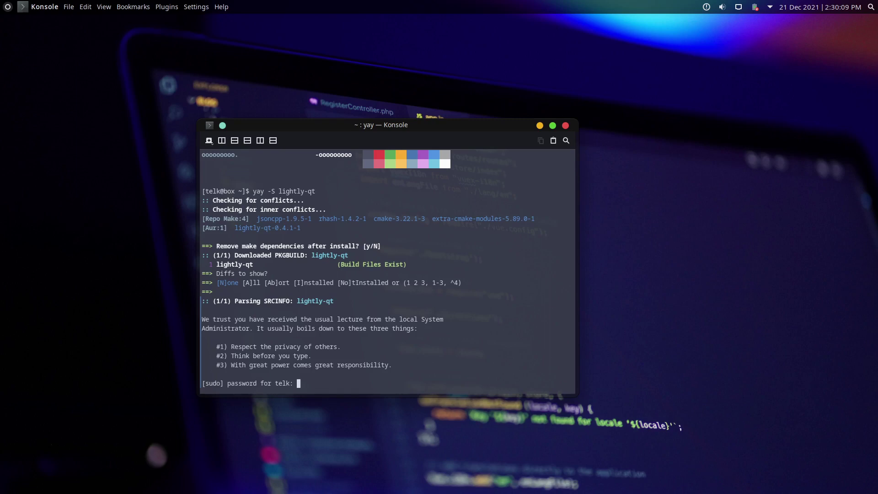
{"action": "key", "text": "Return"}
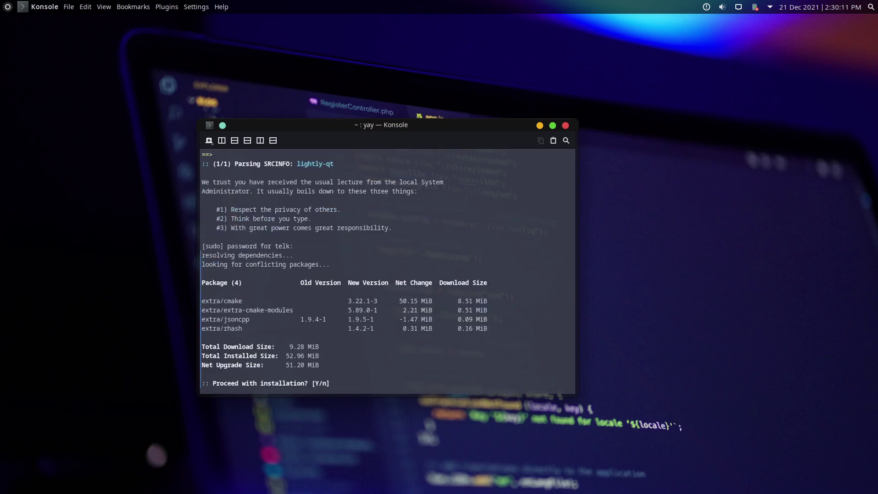
{"action": "key", "text": "Return"}
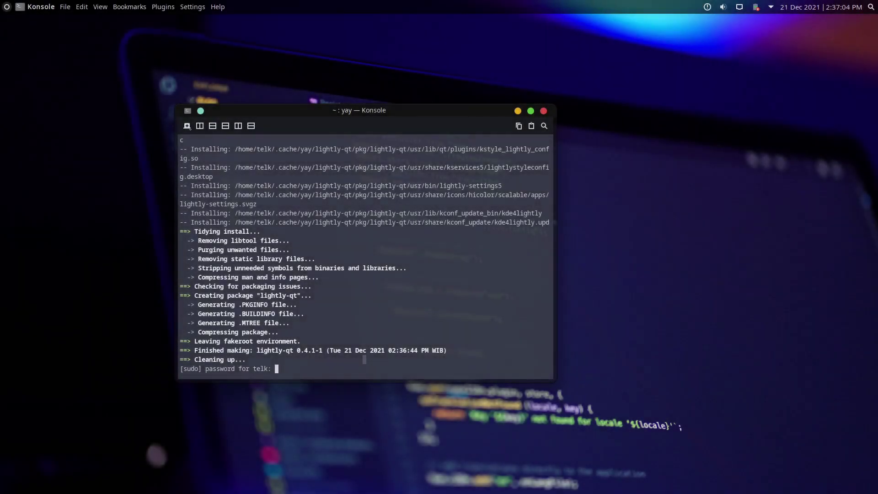
{"action": "key", "text": "Return"}
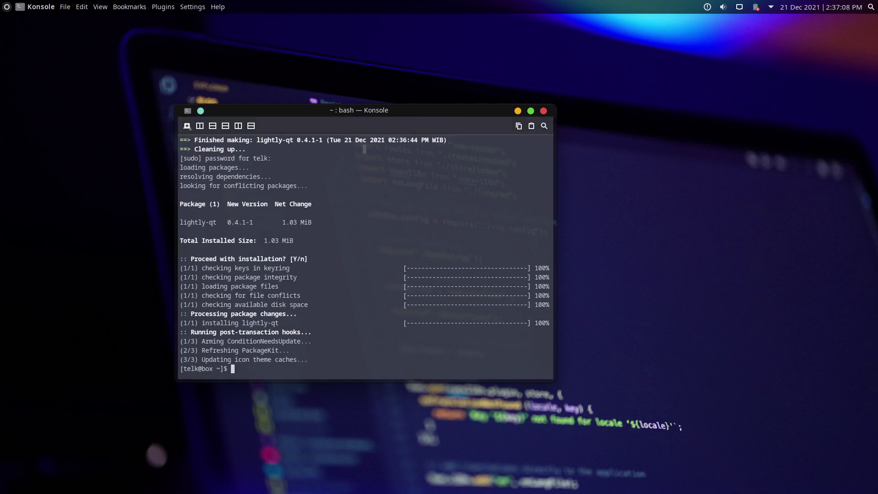
Search the application dashboard for "syst" and open System Settings.
{"action": "left_click", "coordinate": [871, 11]}
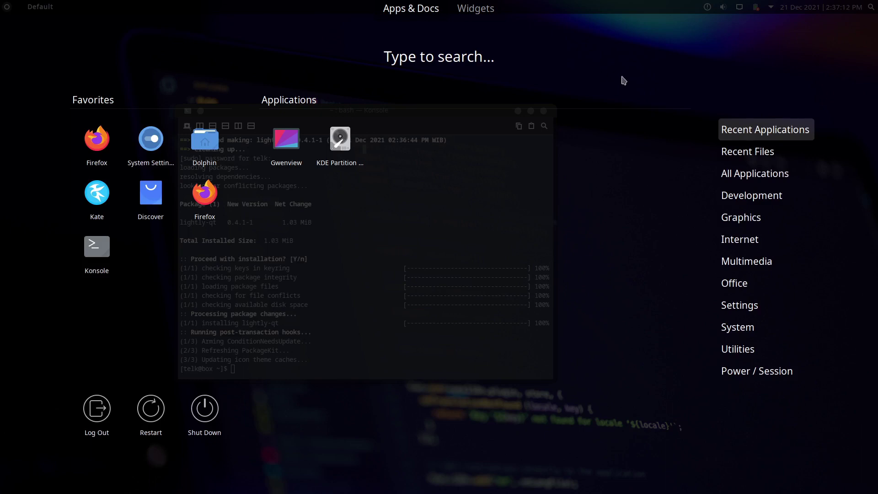
{"action": "type", "text": "syst"}
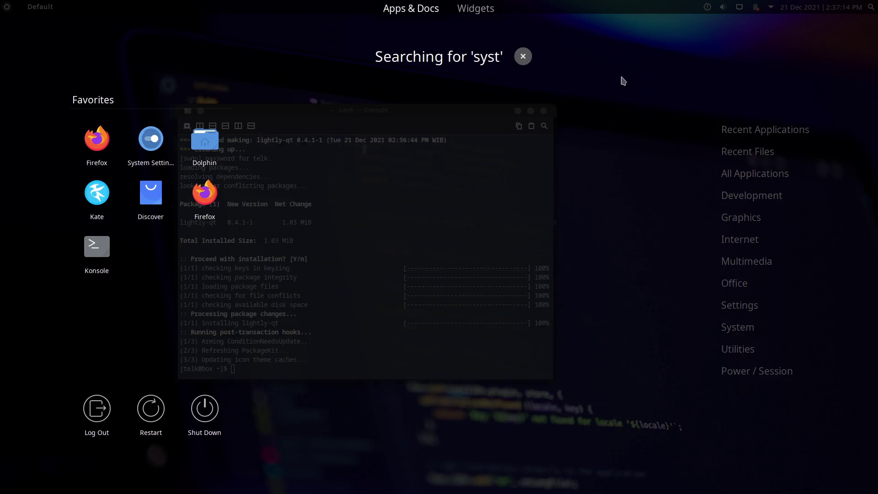
{"action": "key", "text": "Right"}
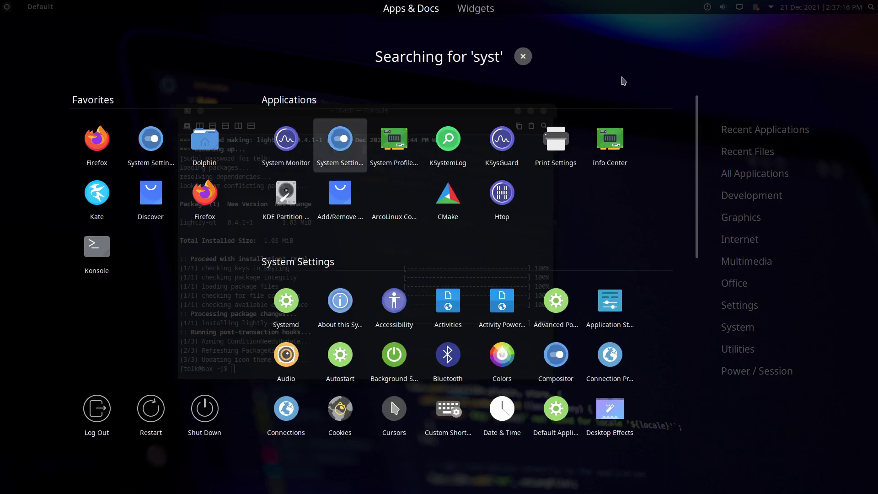
{"action": "left_click", "coordinate": [331, 152]}
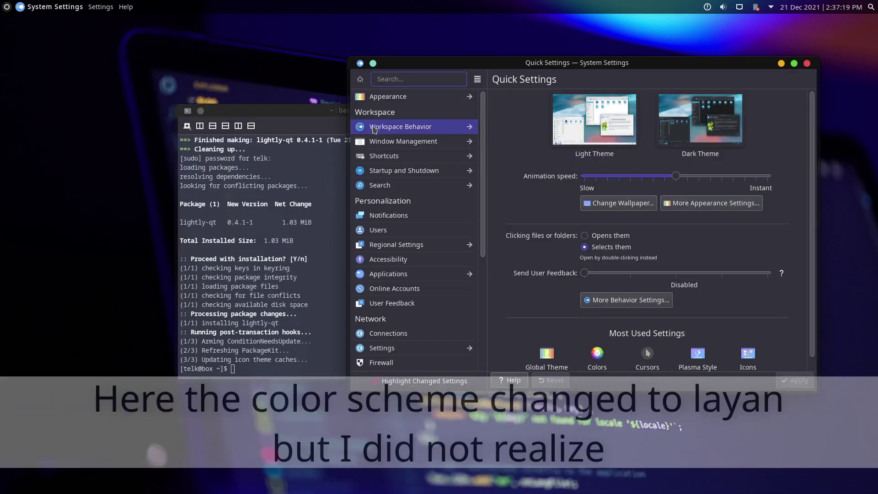
Set the application style to Lightly in the appearance settings and apply it.
{"action": "left_click", "coordinate": [388, 96]}
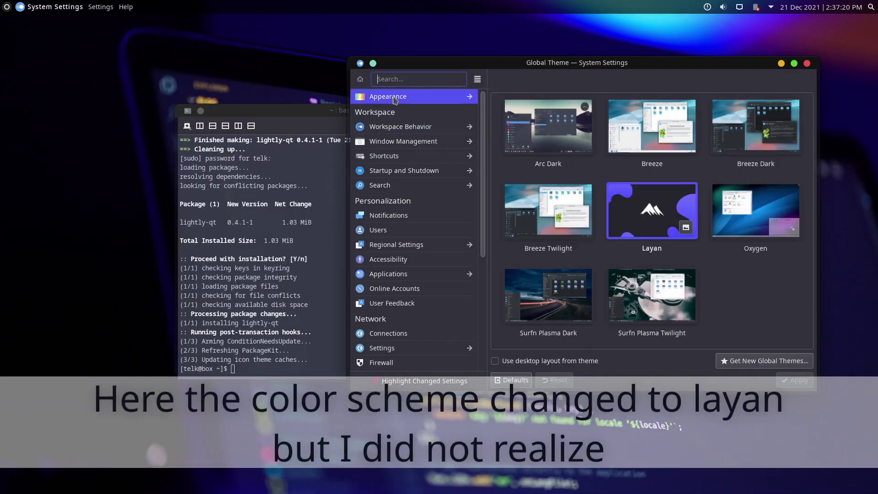
{"action": "left_click", "coordinate": [426, 116]}
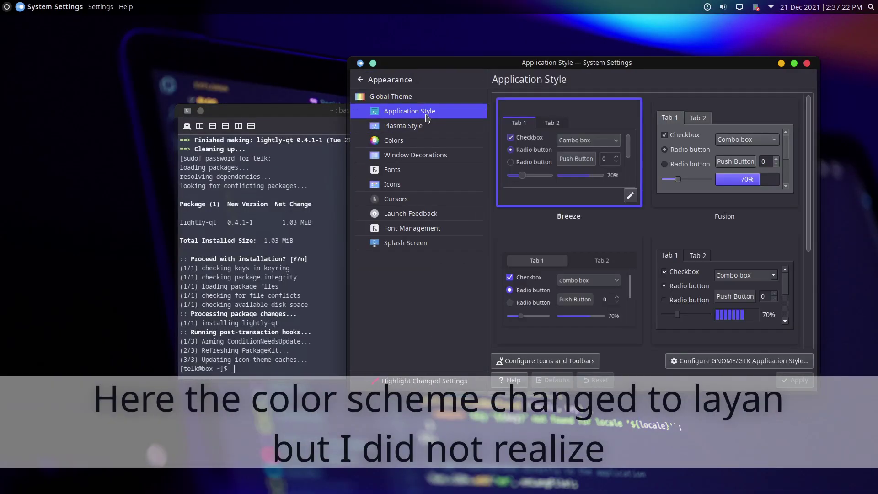
{"action": "scroll", "coordinate": [577, 232], "scroll_direction": "down", "scroll_amount": 1}
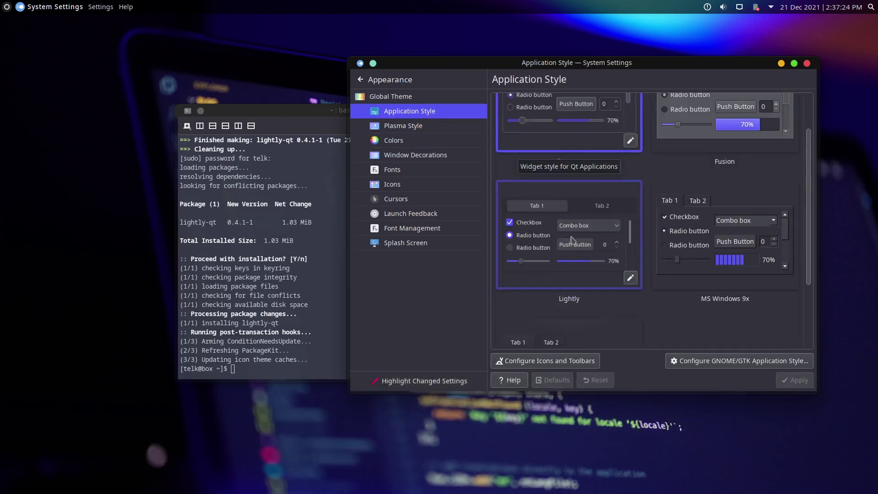
{"action": "left_click", "coordinate": [572, 241]}
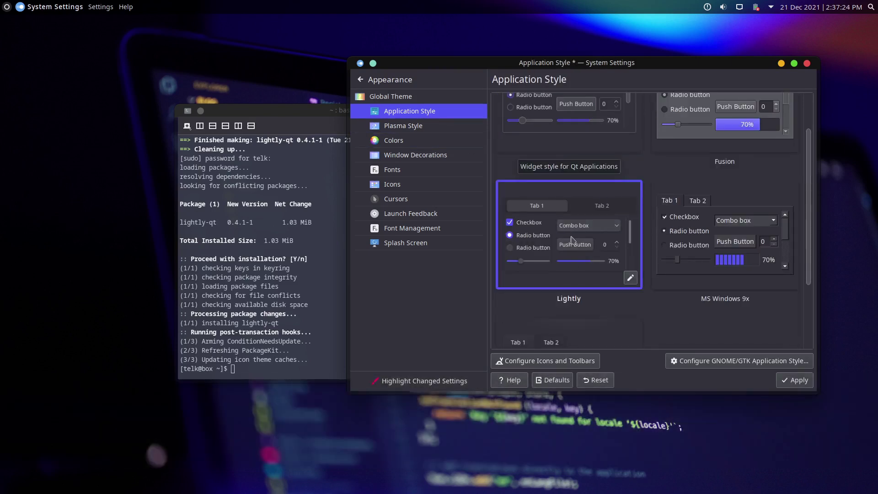
{"action": "left_click", "coordinate": [793, 379]}
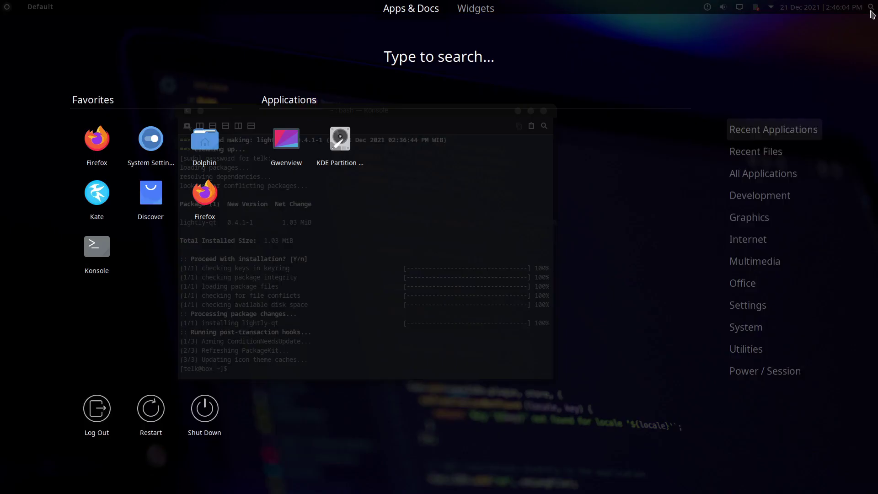
Switch to Firefox from the application dashboard and bring up the cleanpower README's list of widgets to install for Latte dock.
{"action": "left_click", "coordinate": [870, 10]}
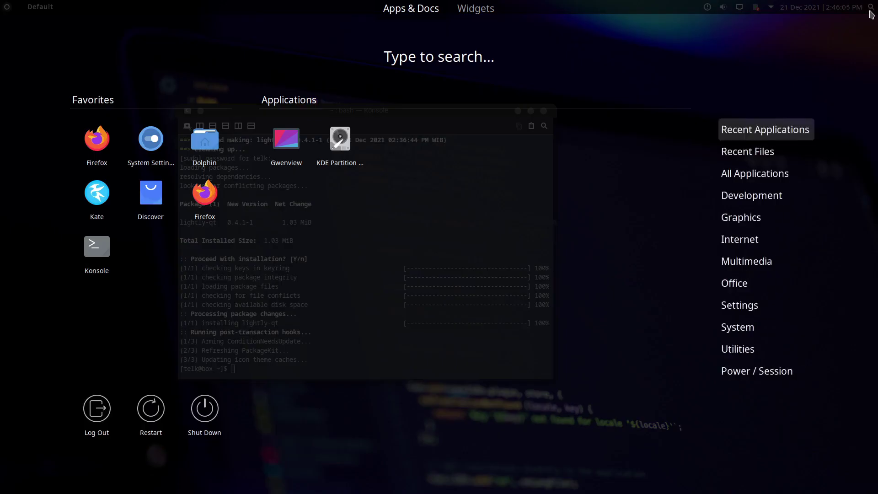
{"action": "left_click", "coordinate": [211, 202]}
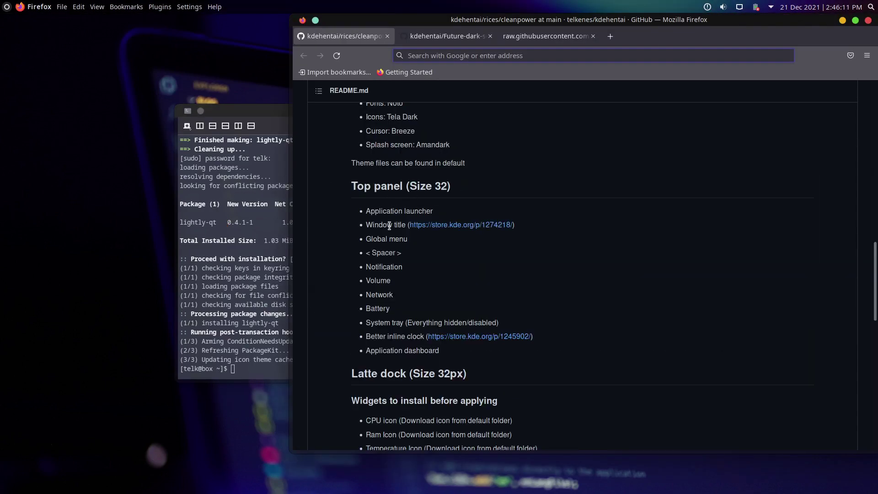
{"action": "scroll", "coordinate": [392, 241], "scroll_direction": "down", "scroll_amount": 5}
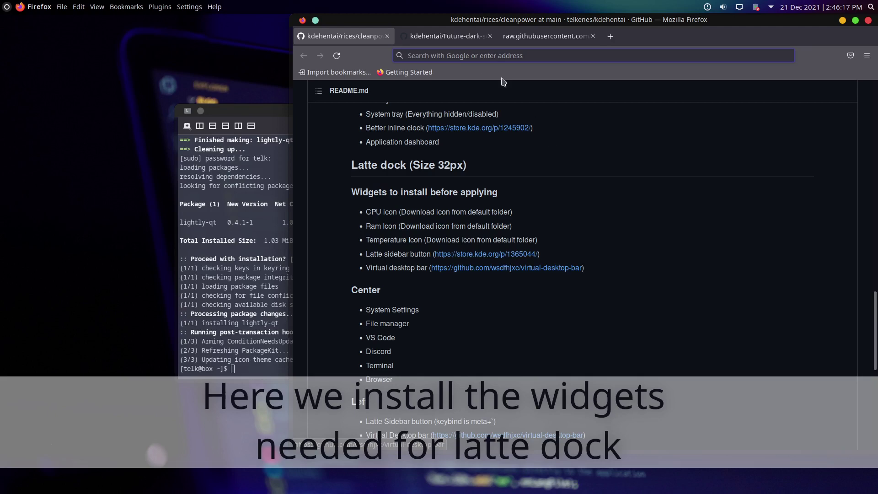
From the repository's rices/default folder, open com.github.telkenes.cpu.zip, com.github.telkenes.temp.zip and com.github.telkenes.zip in separate new tabs.
{"action": "left_click", "coordinate": [463, 43]}
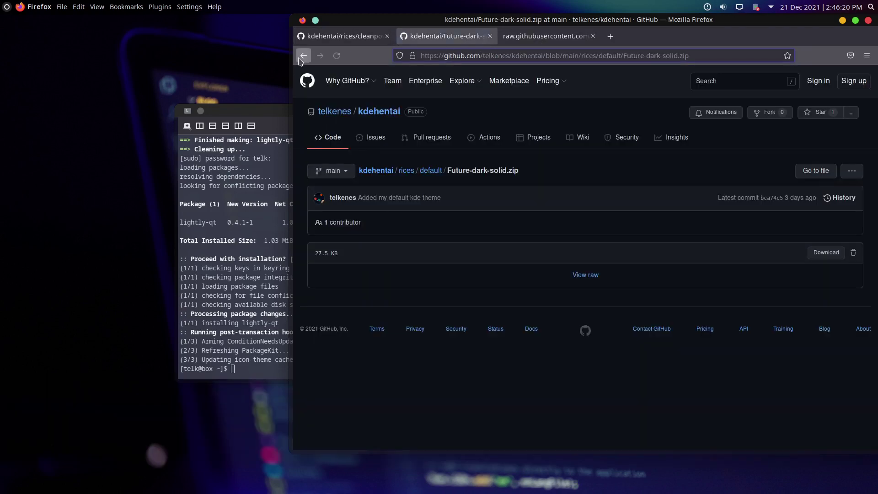
{"action": "left_click", "coordinate": [301, 57]}
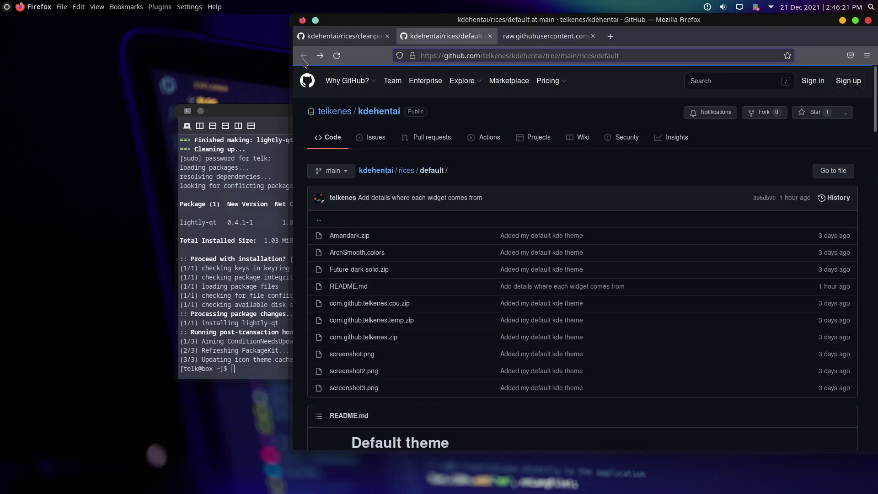
{"action": "right_click", "coordinate": [382, 306]}
{"action": "left_click", "coordinate": [387, 311]}
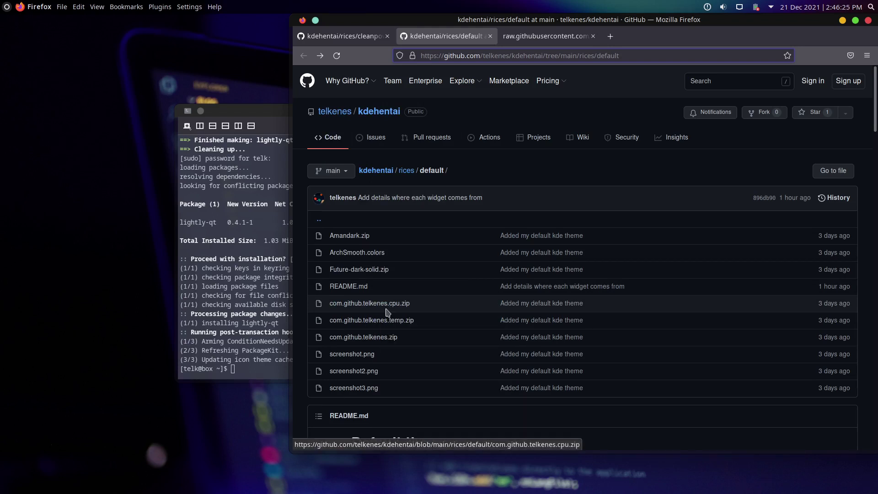
{"action": "right_click", "coordinate": [379, 321]}
{"action": "left_click", "coordinate": [385, 328]}
{"action": "right_click", "coordinate": [377, 341]}
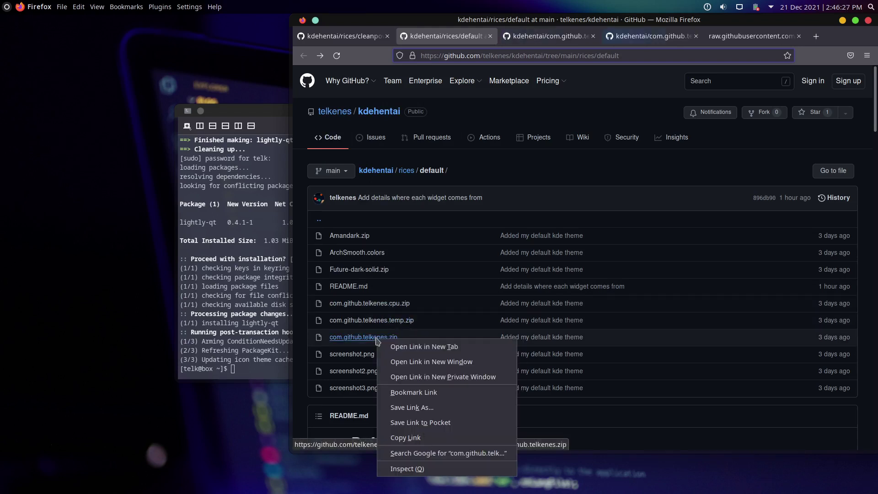
{"action": "left_click", "coordinate": [387, 345]}
Download and save the widget archives com.github.telkenes.temp.zip, com.github.telkenes.zip and com.github.telkenes.cpu.zip from their open GitHub pages.
{"action": "left_click", "coordinate": [607, 37]}
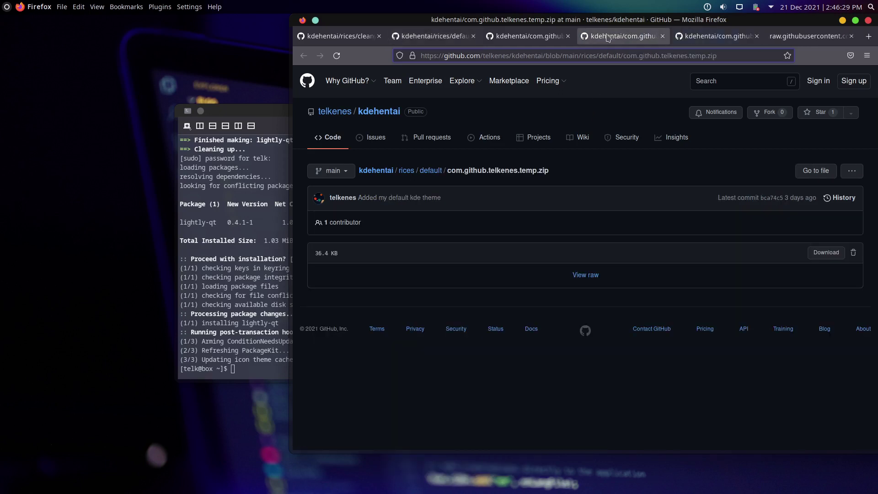
{"action": "left_click", "coordinate": [821, 257]}
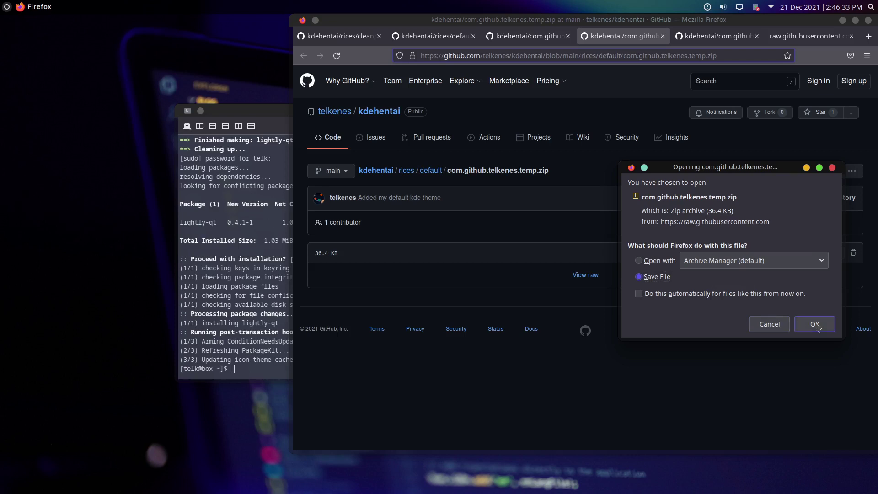
{"action": "left_click", "coordinate": [816, 325]}
{"action": "left_click", "coordinate": [715, 38]}
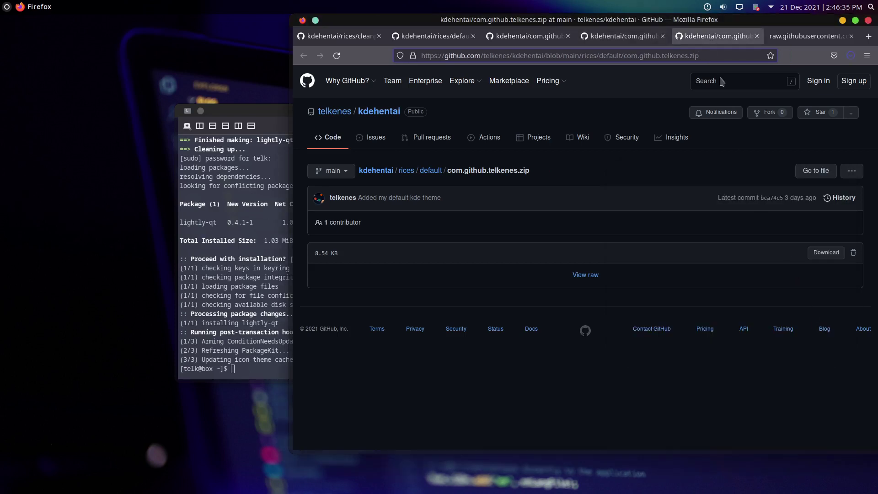
{"action": "left_click", "coordinate": [819, 256]}
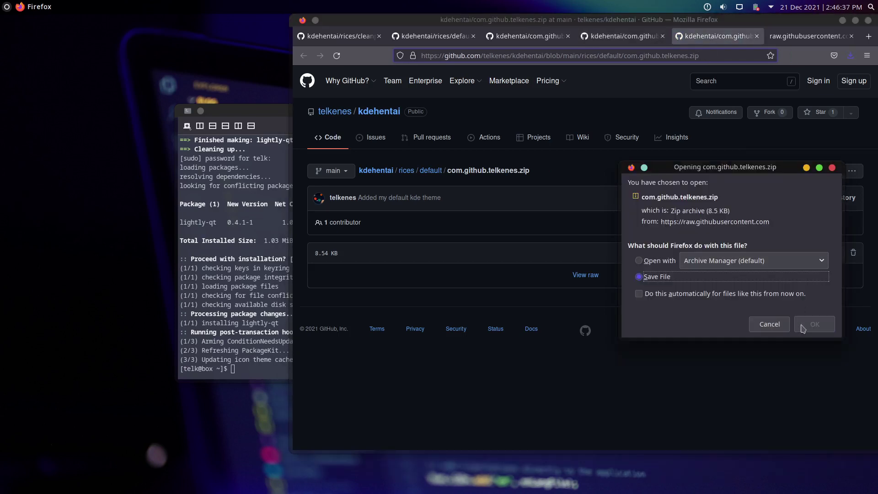
{"action": "left_click", "coordinate": [814, 324]}
{"action": "left_click", "coordinate": [802, 37]}
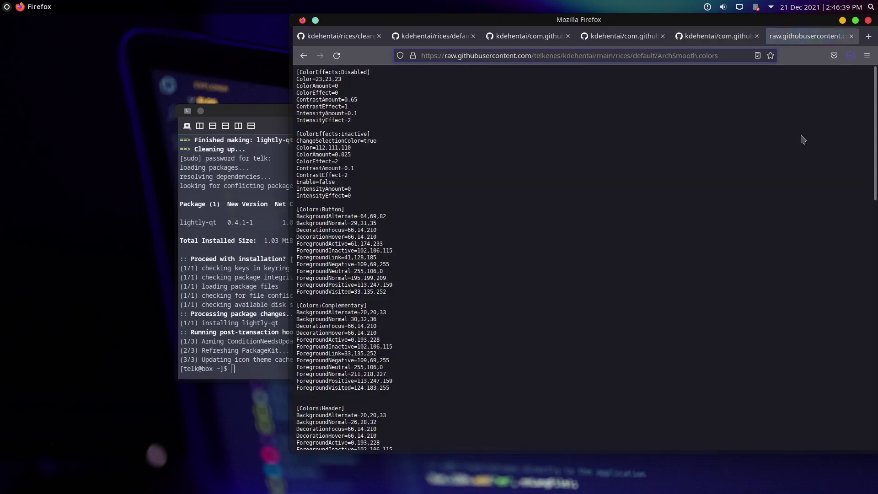
{"action": "left_click", "coordinate": [524, 38]}
{"action": "left_click", "coordinate": [827, 253]}
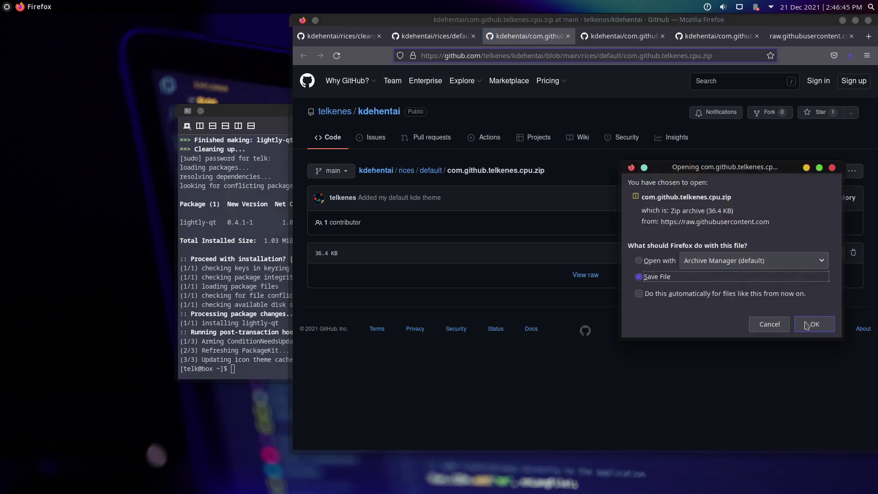
{"action": "left_click", "coordinate": [806, 325]}
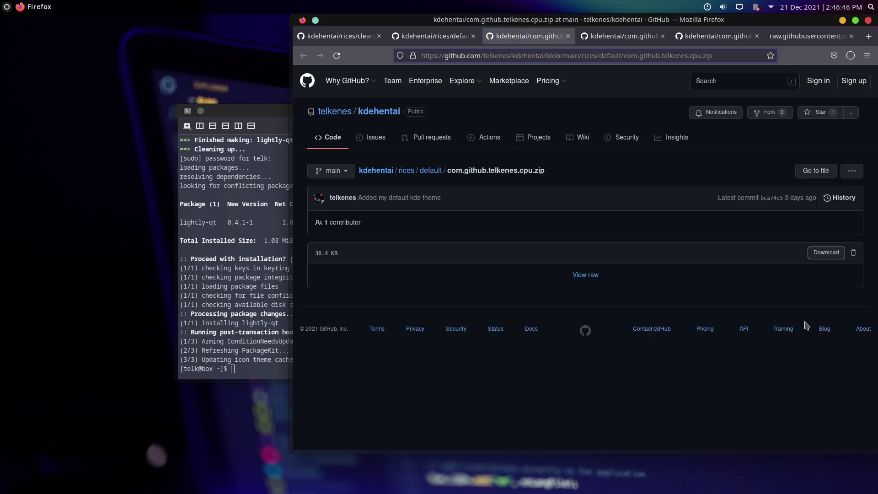
Check the cleanpower README for the required widgets, then open the Plasma widget download dialog and search for "latte sidebar".
{"action": "left_click", "coordinate": [339, 36]}
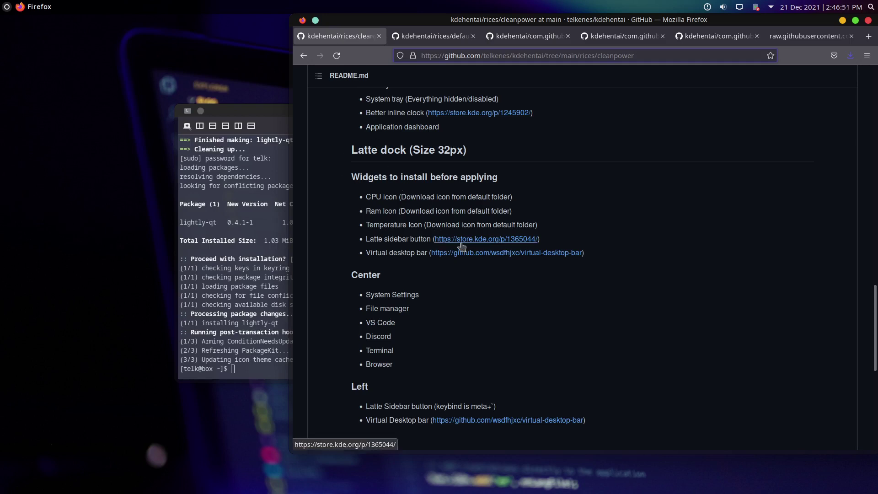
{"action": "right_click", "coordinate": [152, 218]}
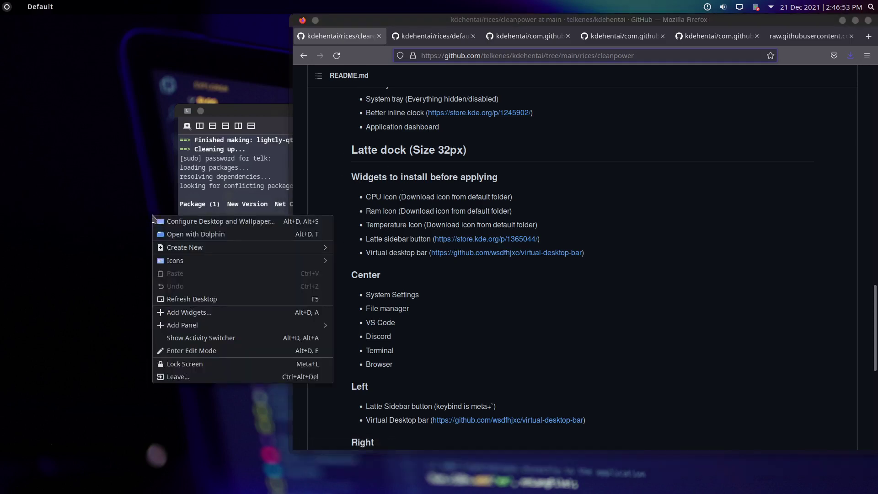
{"action": "left_click", "coordinate": [178, 313]}
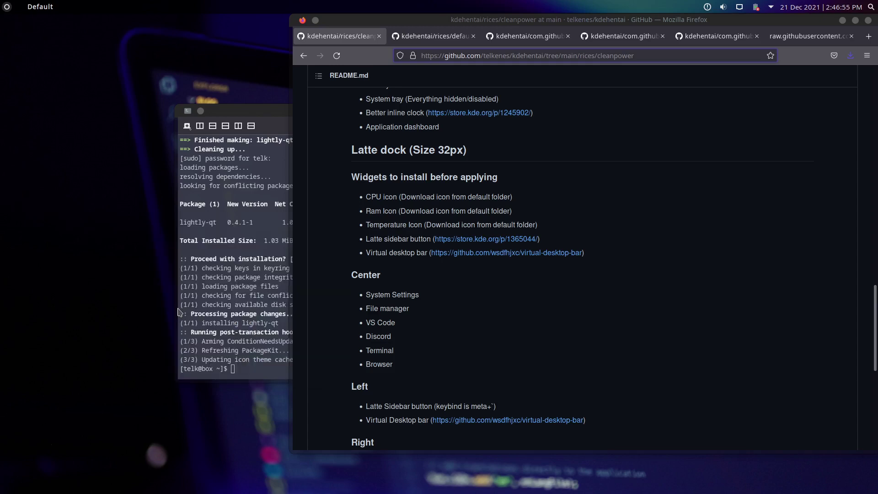
{"action": "left_click", "coordinate": [160, 32]}
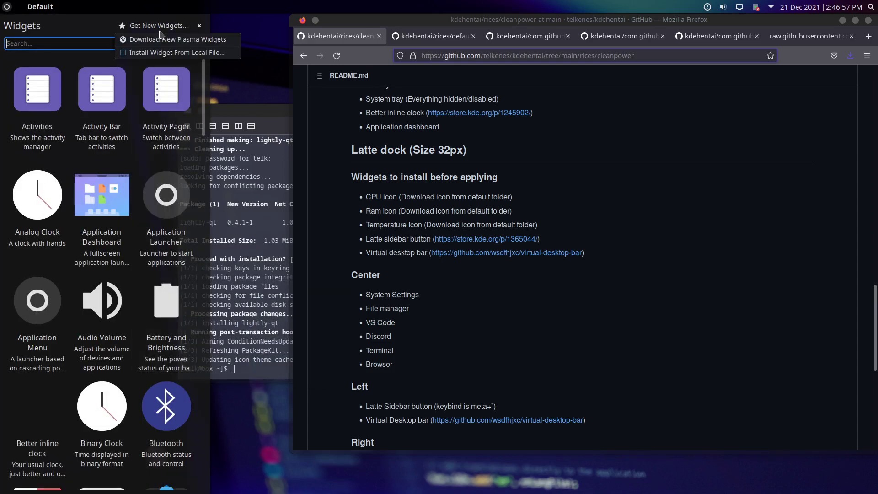
{"action": "left_click", "coordinate": [158, 39]}
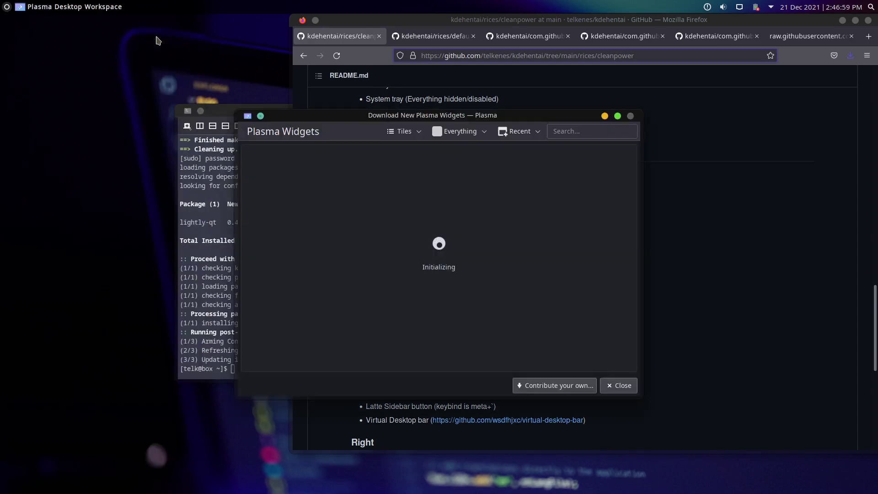
{"action": "left_click", "coordinate": [564, 129]}
{"action": "type", "text": "latte sidebar"}
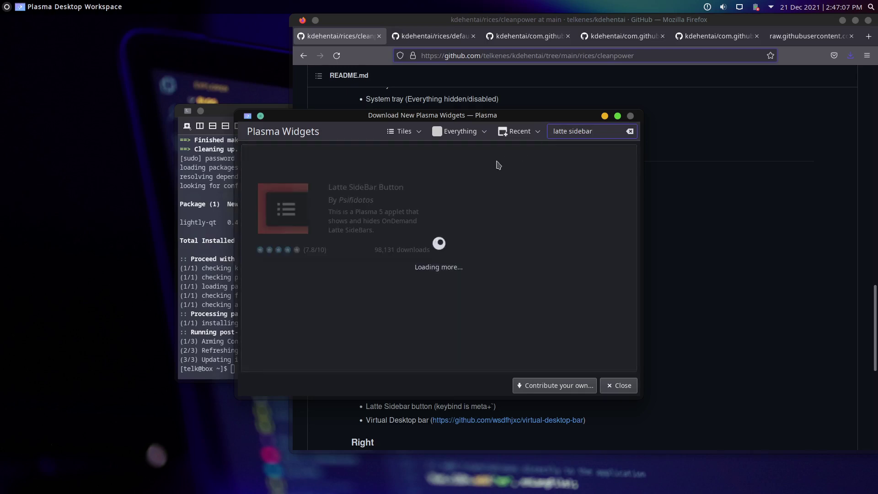
Install the Latte SideBar Button widget using applet-latte-sidebar-button-0.2.1.plasmoid and close the widget download dialog.
{"action": "left_click", "coordinate": [414, 191]}
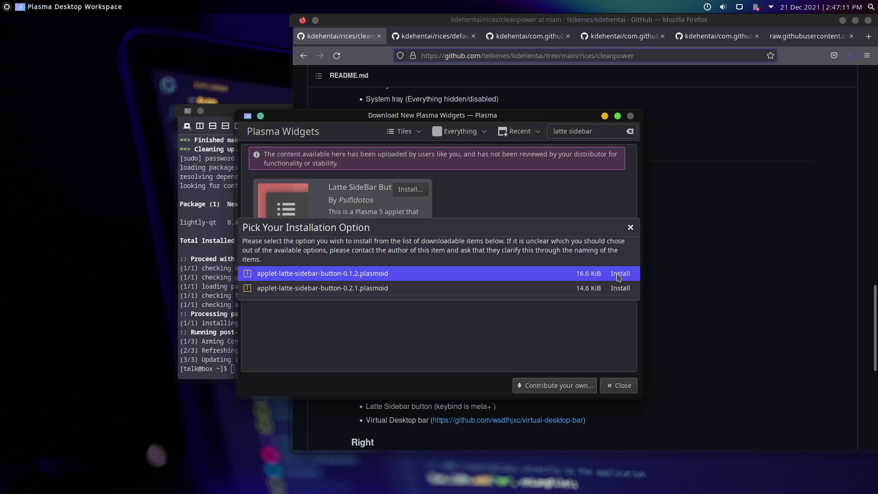
{"action": "left_click", "coordinate": [619, 288]}
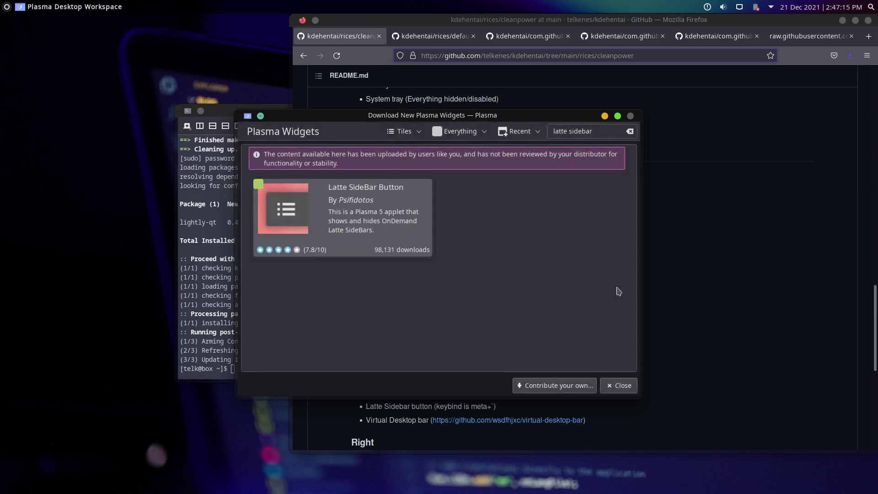
{"action": "left_click", "coordinate": [621, 386]}
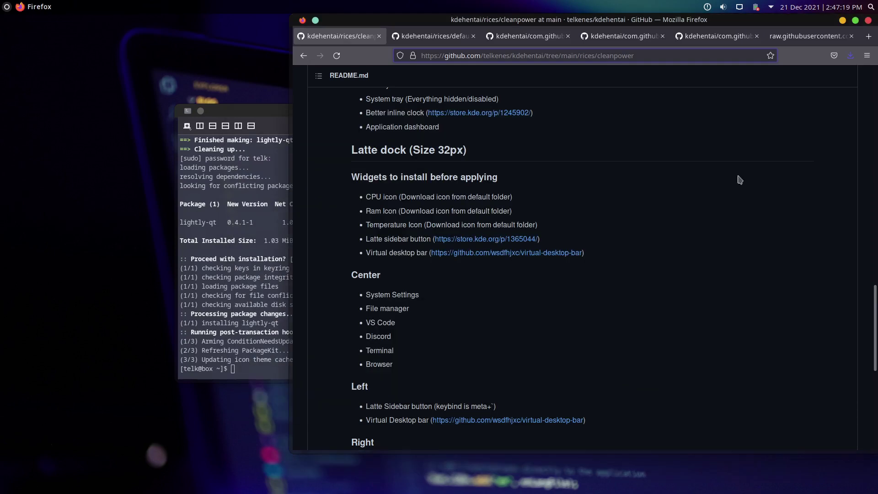
Search the application dashboard for "dol", open Dolphin and browse to the .local/share/plasma/plasmoids folder.
{"action": "left_click", "coordinate": [871, 8]}
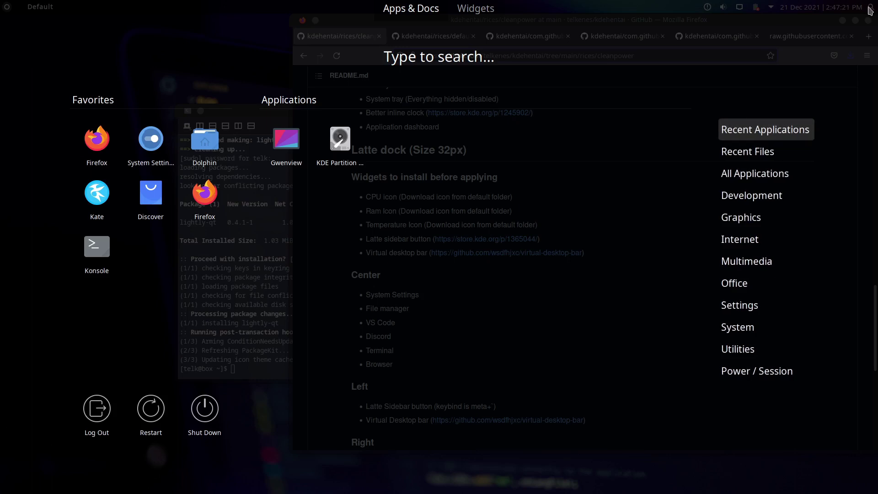
{"action": "type", "text": "dol"}
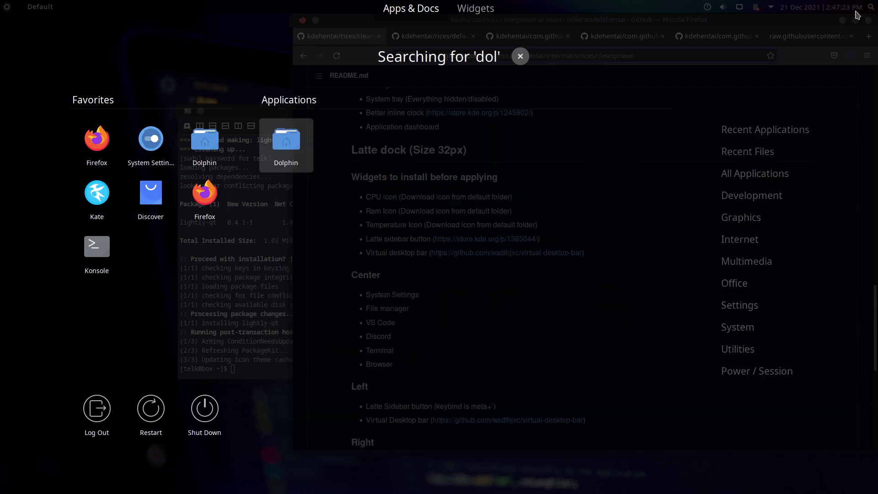
{"action": "left_click", "coordinate": [309, 149]}
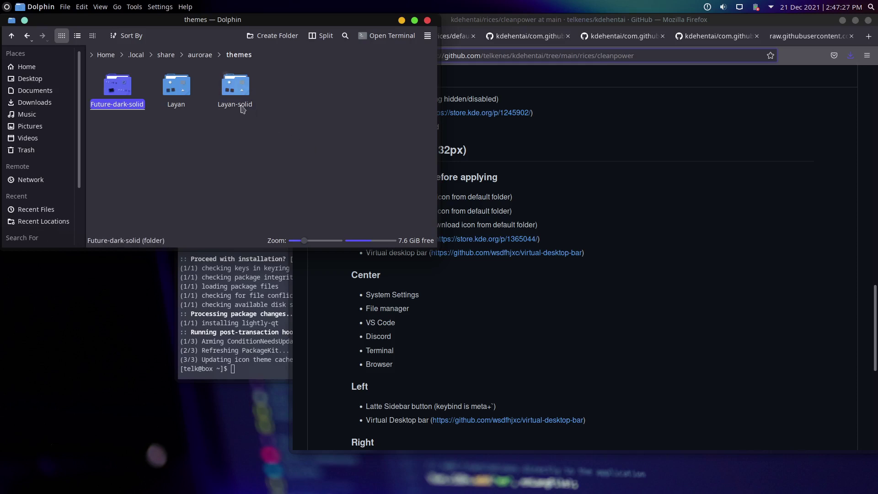
{"action": "left_click", "coordinate": [160, 57]}
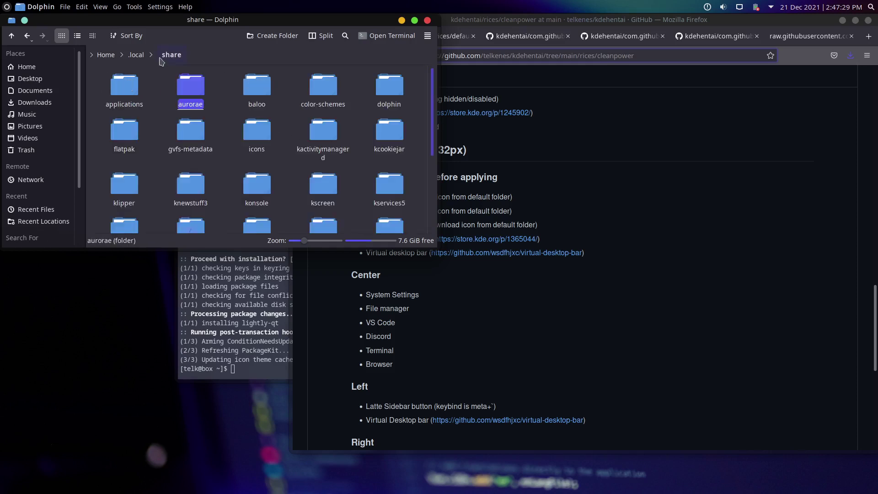
{"action": "scroll", "coordinate": [171, 132], "scroll_direction": "down", "scroll_amount": 5}
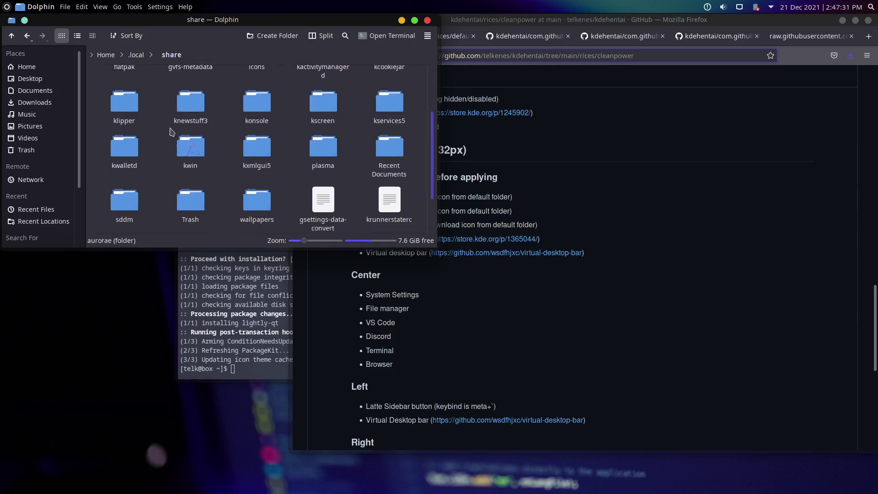
{"action": "left_click", "coordinate": [322, 90]}
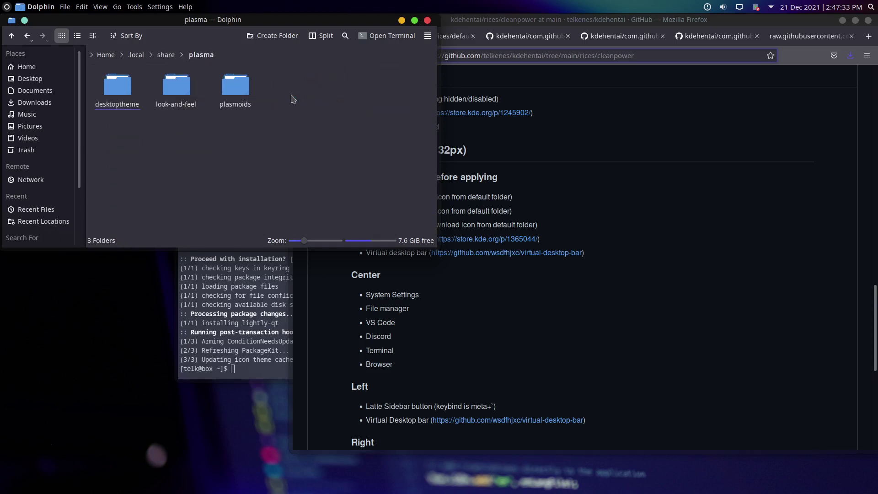
{"action": "left_click", "coordinate": [235, 88]}
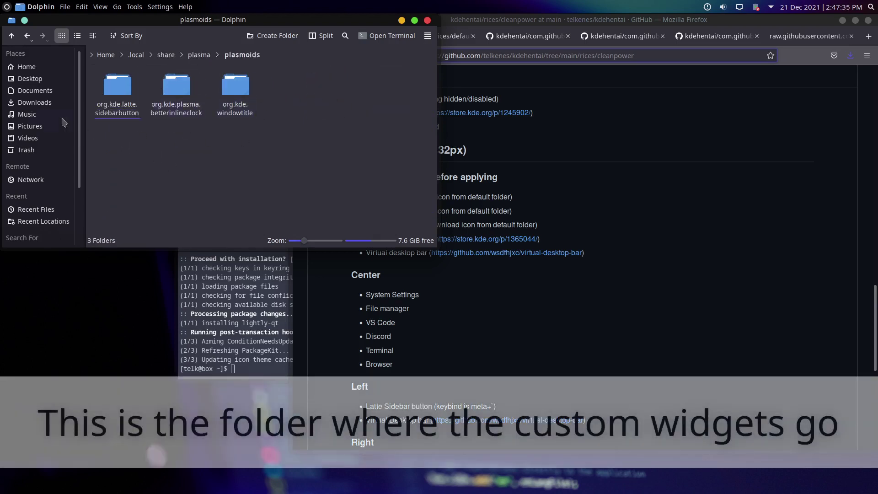
Open the Downloads folder in a second Dolphin window and extract com.github.telkenes.cpu.zip there.
{"action": "right_click", "coordinate": [43, 102]}
{"action": "left_click", "coordinate": [55, 128]}
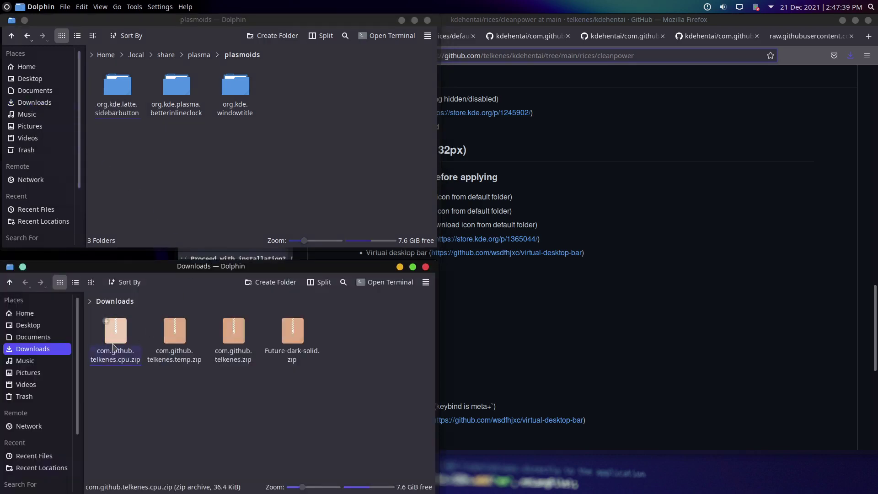
{"action": "right_click", "coordinate": [112, 341]}
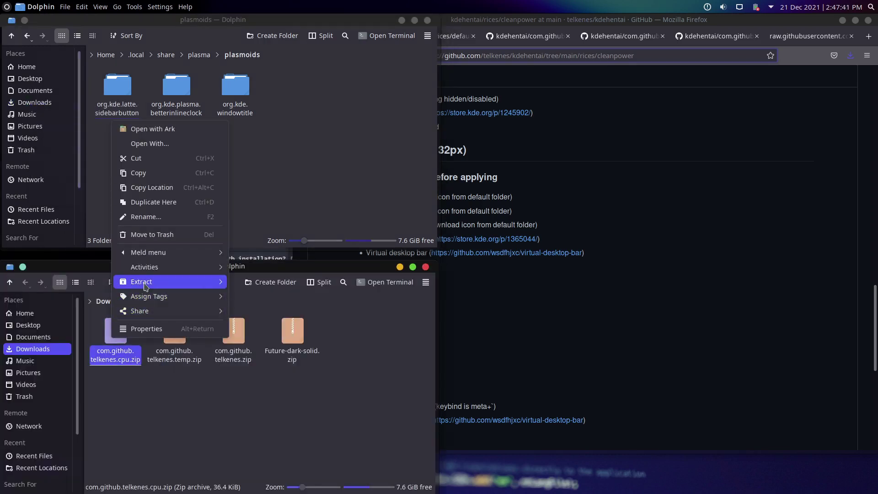
{"action": "mouse_move", "coordinate": [138, 333]}
{"action": "left_click", "coordinate": [245, 286]}
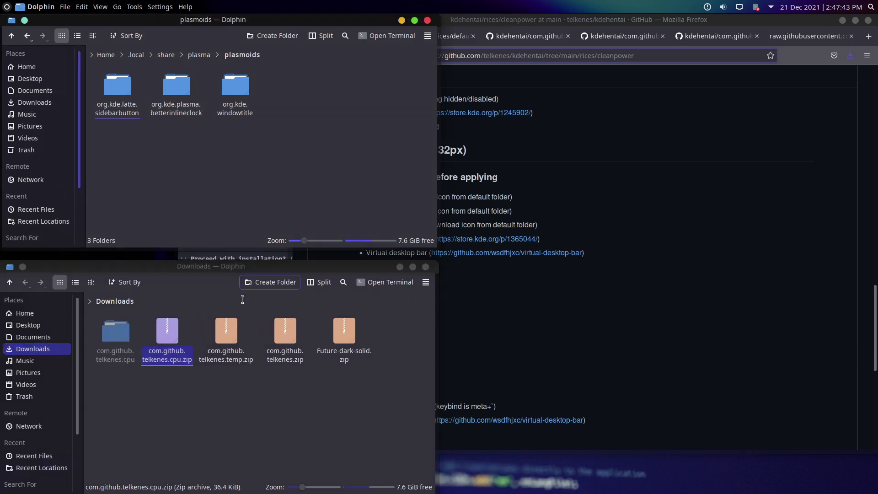
Extract com.github.telkenes.temp.zip in place in the Downloads folder.
{"action": "right_click", "coordinate": [238, 329]}
{"action": "mouse_move", "coordinate": [320, 272]}
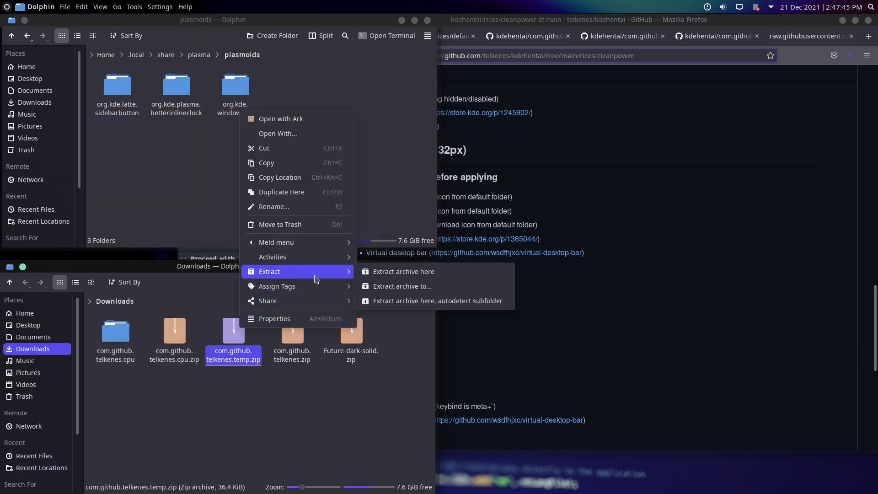
{"action": "left_click", "coordinate": [392, 274]}
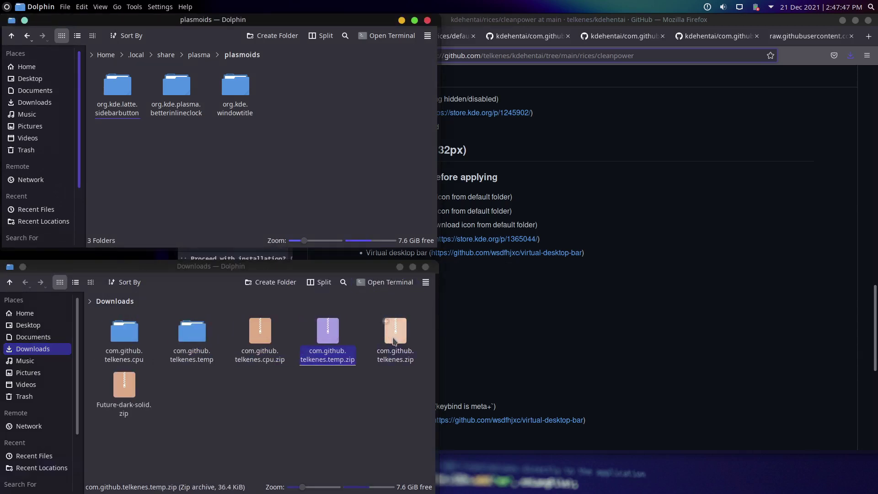
Extract com.github.telkenes.zip in place in the Downloads folder.
{"action": "right_click", "coordinate": [395, 334]}
{"action": "mouse_move", "coordinate": [450, 282]}
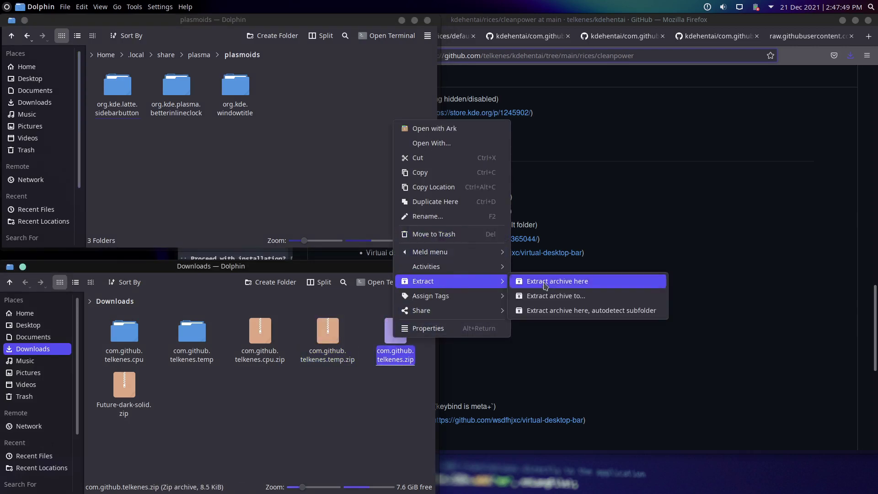
{"action": "left_click", "coordinate": [546, 284]}
Move the extracted com.github.telkenes.cpu, com.github.telkenes.ram and com.github.telkenes.temp folders from Downloads into the plasmoids folder.
{"action": "left_click", "coordinate": [137, 342]}
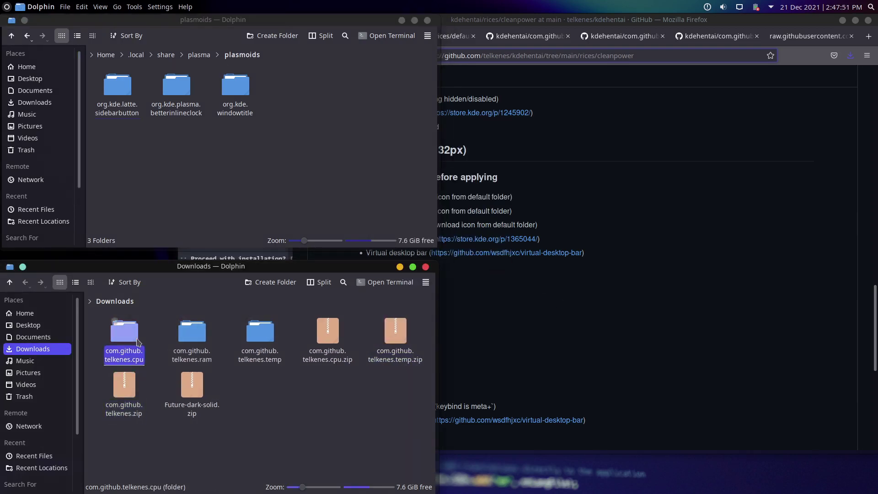
{"action": "left_click", "coordinate": [193, 332], "text": "ctrl"}
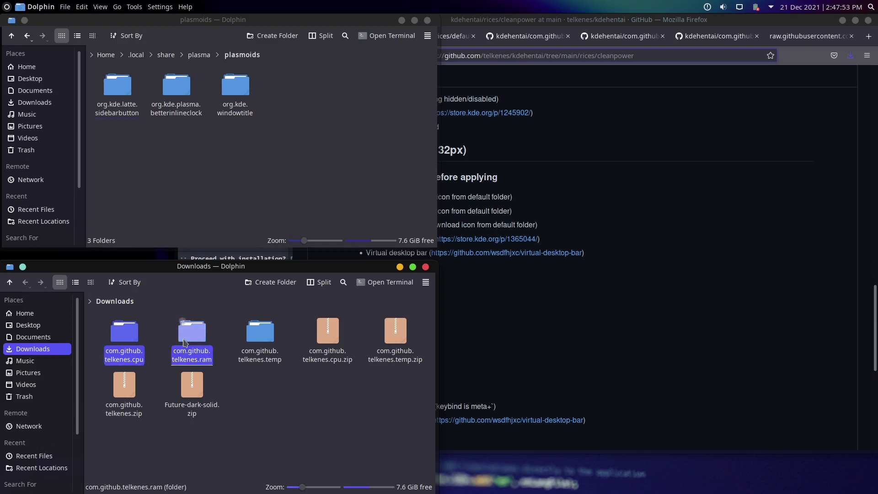
{"action": "left_click", "coordinate": [260, 332], "text": "ctrl"}
{"action": "left_click_drag", "start_coordinate": [192, 332], "coordinate": [270, 173]}
{"action": "left_click", "coordinate": [270, 173]}
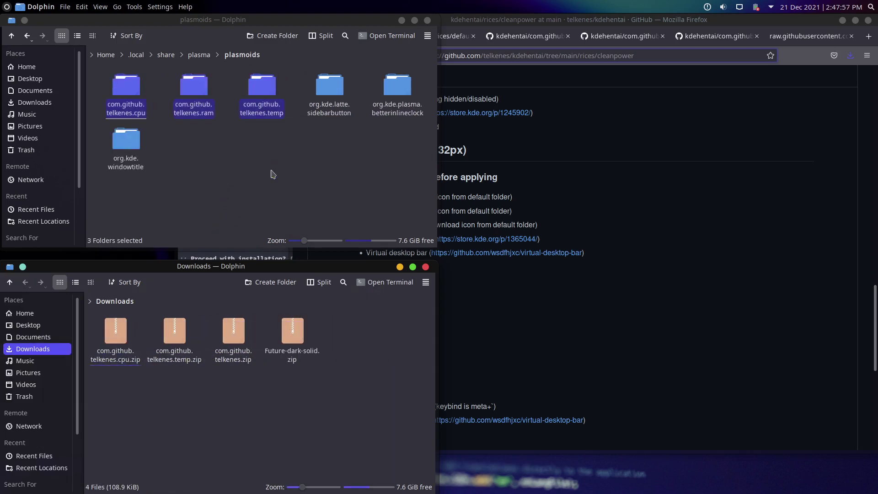
Check the Latte dock section of the README, switch to Konsole and begin a yay -S command without a package name.
{"action": "left_click", "coordinate": [619, 210]}
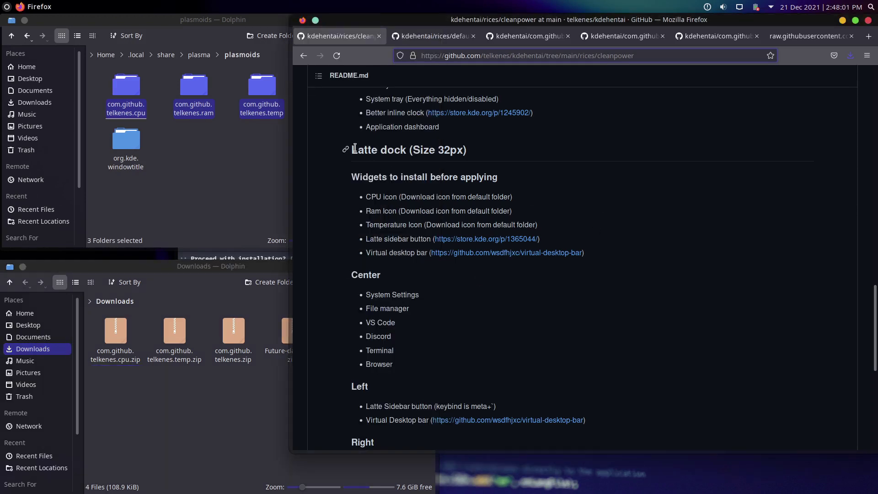
{"action": "left_click_drag", "start_coordinate": [355, 149], "coordinate": [406, 151]}
{"action": "left_click", "coordinate": [409, 150]}
{"action": "key", "text": "alt+Tab"}
{"action": "key", "text": "alt+Tab"}
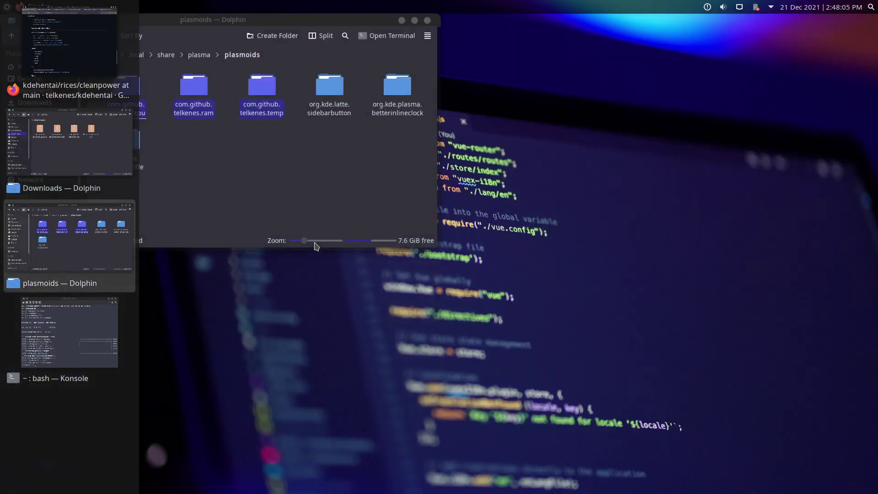
{"action": "key", "text": "alt+Tab"}
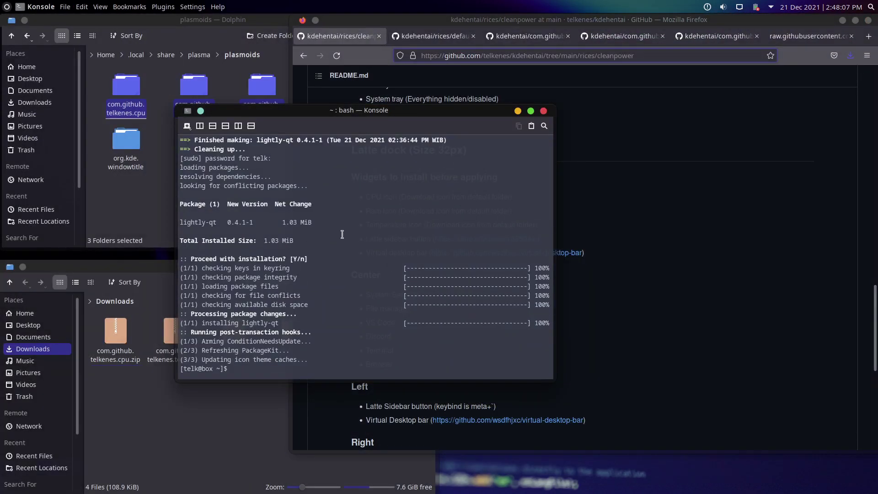
{"action": "type", "text": "yay -S virtual"}
{"action": "key", "text": "BackSpace"}
{"action": "key", "text": "BackSpace"}
{"action": "key", "text": "BackSpace"}
In Firefox, follow the virtual desktop bar link to its AUR package page and copy the name plasma5-applets-virtual-desktop-bar-git.
{"action": "left_click", "coordinate": [603, 241]}
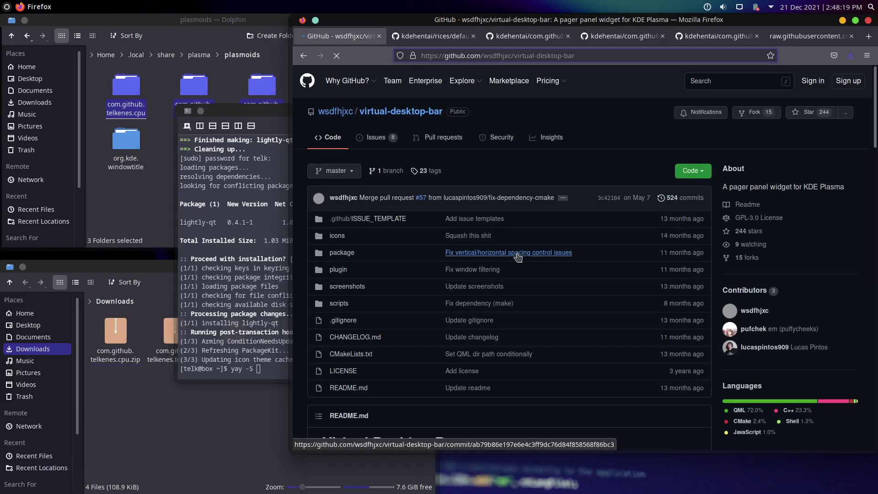
{"action": "scroll", "coordinate": [517, 253], "scroll_direction": "down", "scroll_amount": 5}
{"action": "scroll", "coordinate": [517, 253], "scroll_direction": "down", "scroll_amount": 10}
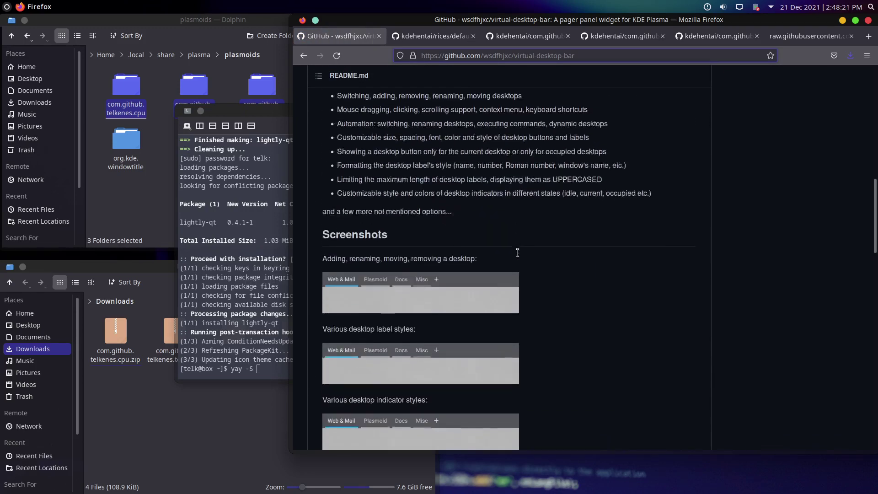
{"action": "scroll", "coordinate": [517, 254], "scroll_direction": "down", "scroll_amount": 2}
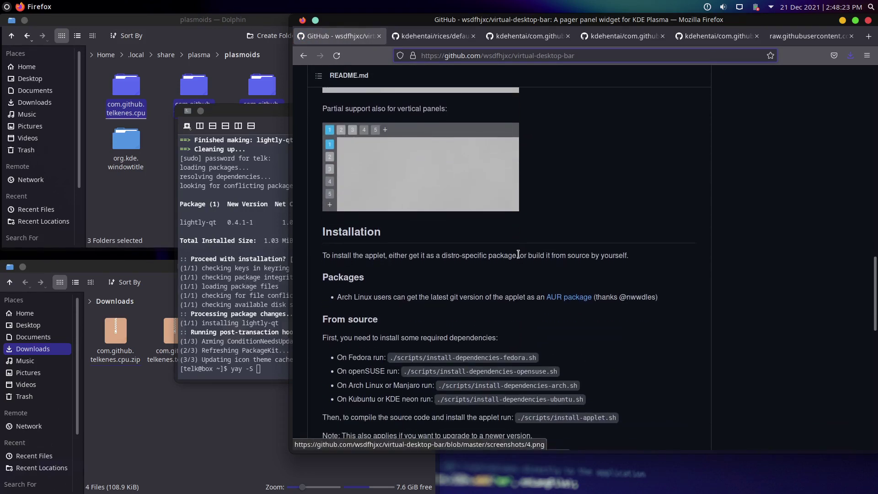
{"action": "middle_click", "coordinate": [566, 303]}
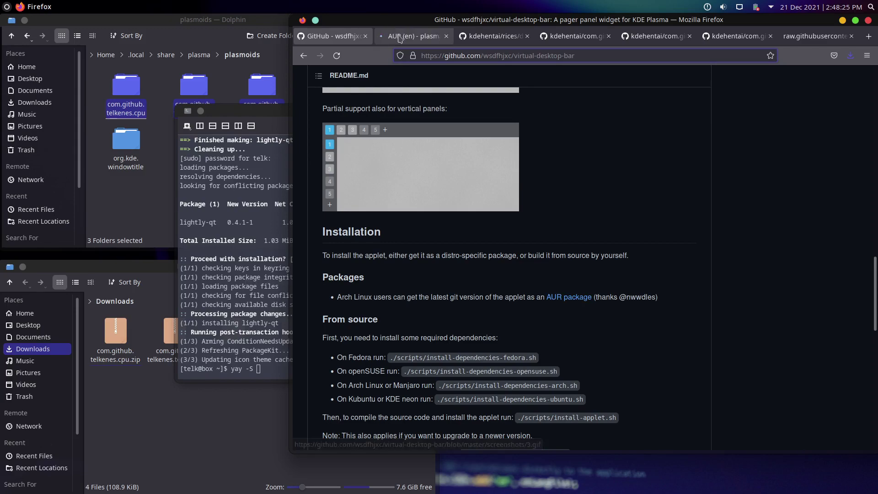
{"action": "left_click", "coordinate": [400, 38]}
{"action": "left_click_drag", "start_coordinate": [398, 179], "coordinate": [595, 180]}
{"action": "key", "text": "ctrl+c"}
Install plasma5-applets-virtual-desktop-bar-git with yay in Konsole, accepting the default answers and entering the sudo password.
{"action": "left_click", "coordinate": [249, 239]}
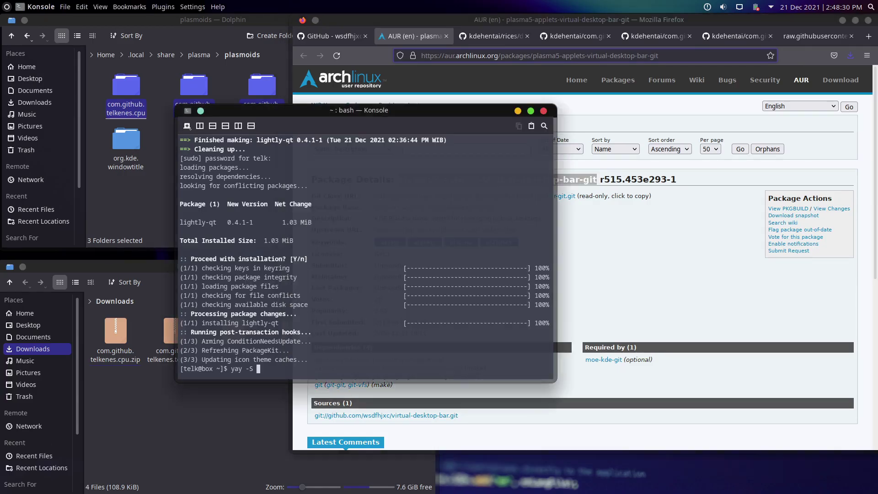
{"action": "key", "text": "shift+Insert"}
{"action": "key", "text": "Return"}
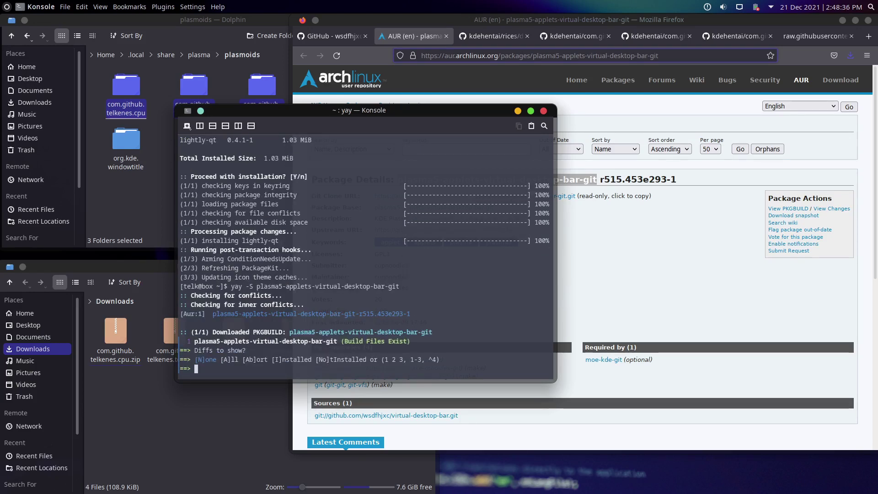
{"action": "key", "text": "Return"}
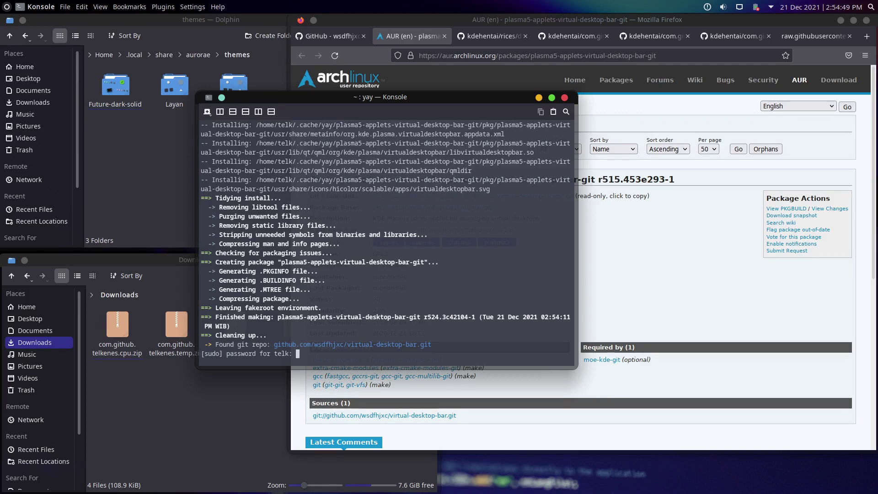
{"action": "key", "text": "Return"}
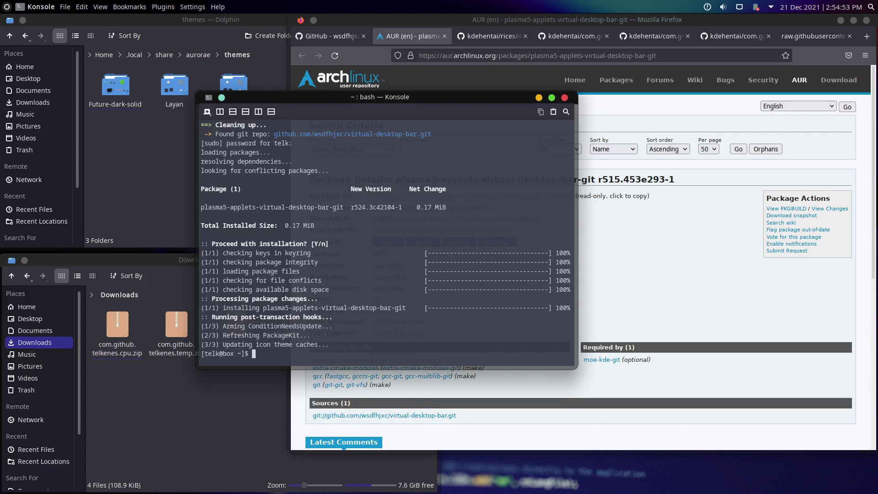
Return to the cleanpower rice page in Firefox and open the raw version of Cleanpower.layout.latte.
{"action": "left_click", "coordinate": [327, 41]}
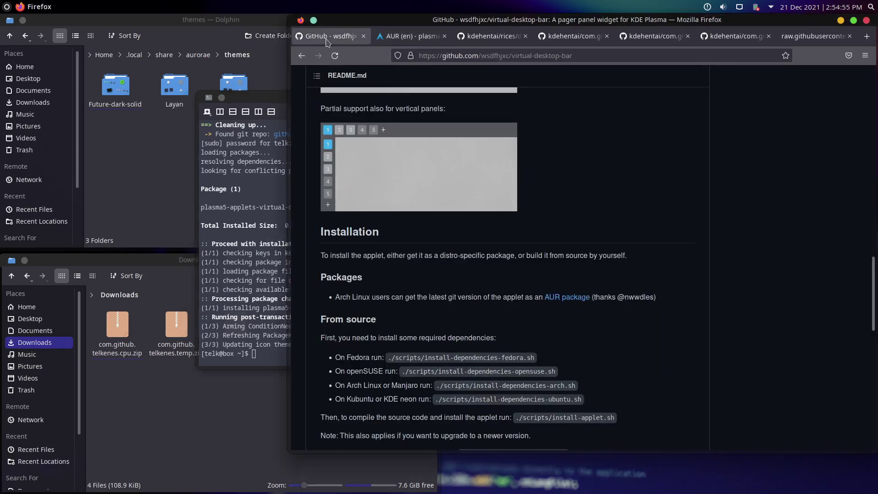
{"action": "left_click", "coordinate": [306, 55]}
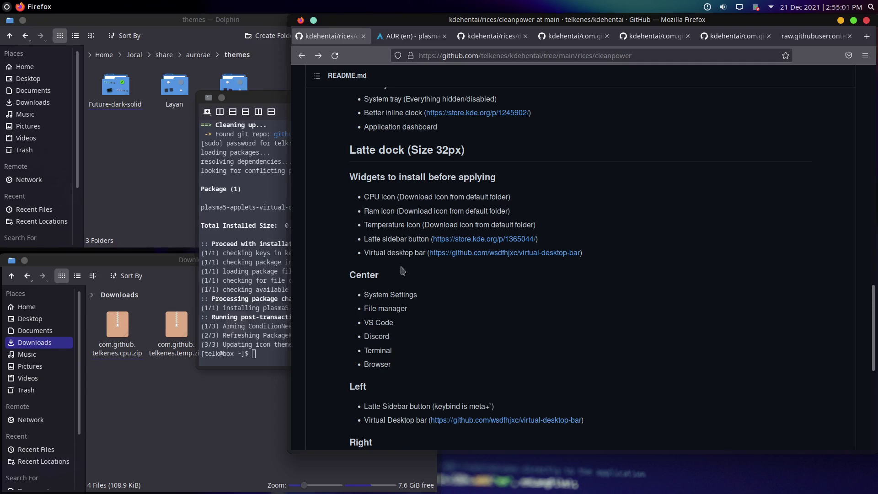
{"action": "scroll", "coordinate": [427, 344], "scroll_direction": "down", "scroll_amount": 4}
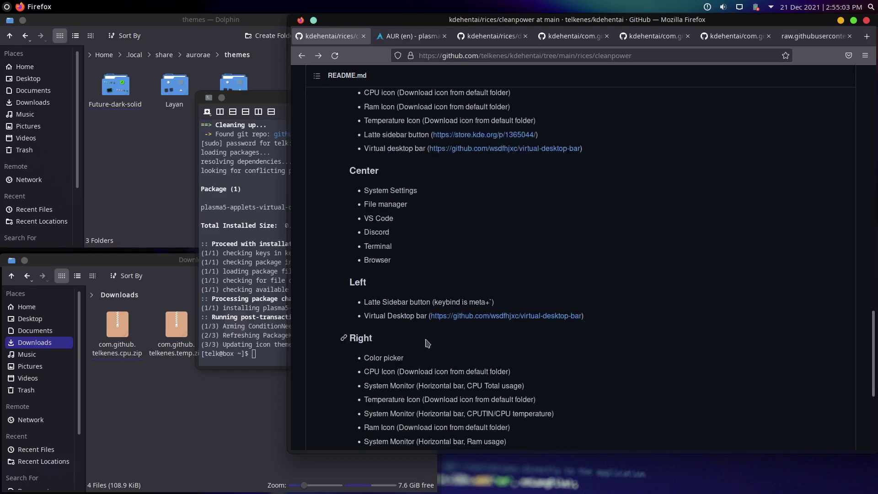
{"action": "scroll", "coordinate": [427, 343], "scroll_direction": "up", "scroll_amount": 11}
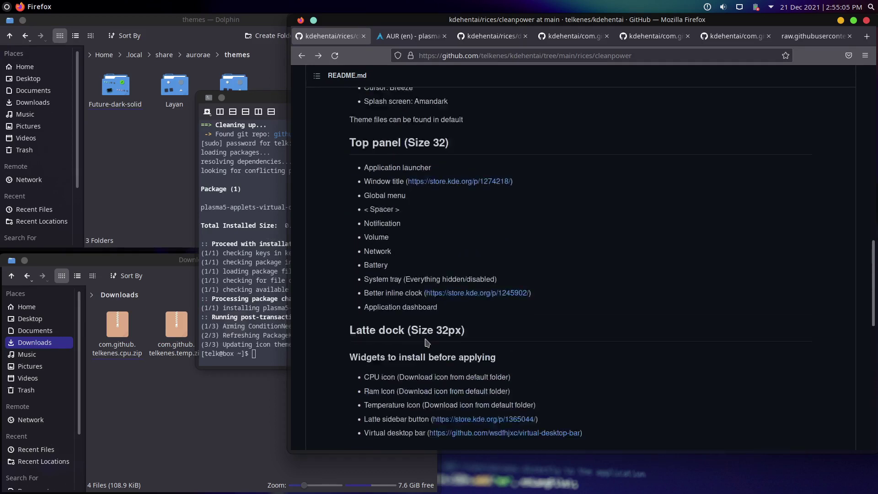
{"action": "scroll", "coordinate": [427, 343], "scroll_direction": "up", "scroll_amount": 20}
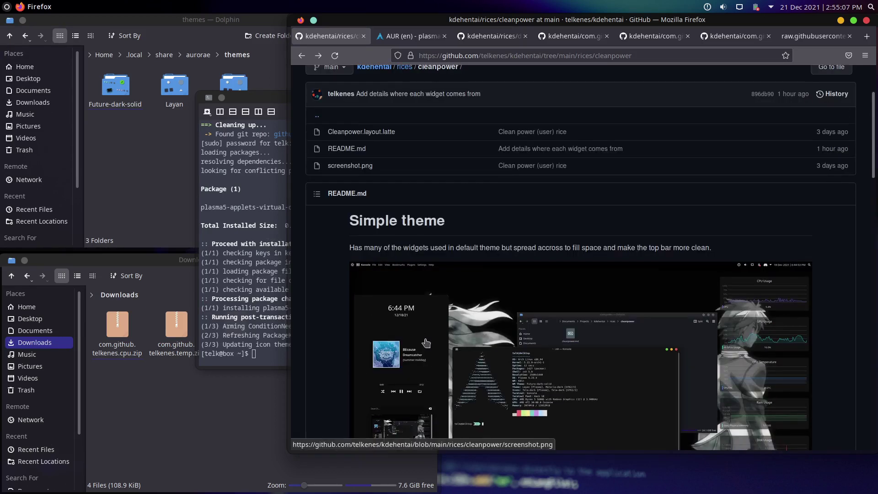
{"action": "scroll", "coordinate": [425, 343], "scroll_direction": "up", "scroll_amount": 2}
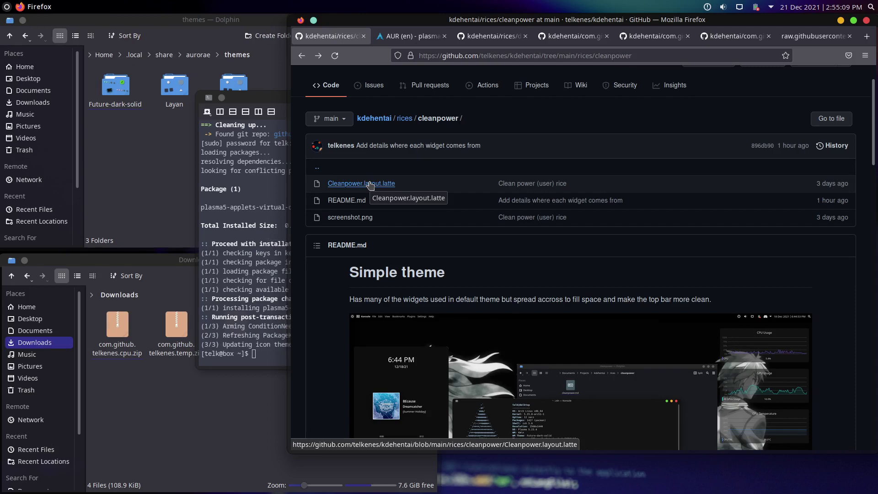
{"action": "left_click", "coordinate": [370, 183]}
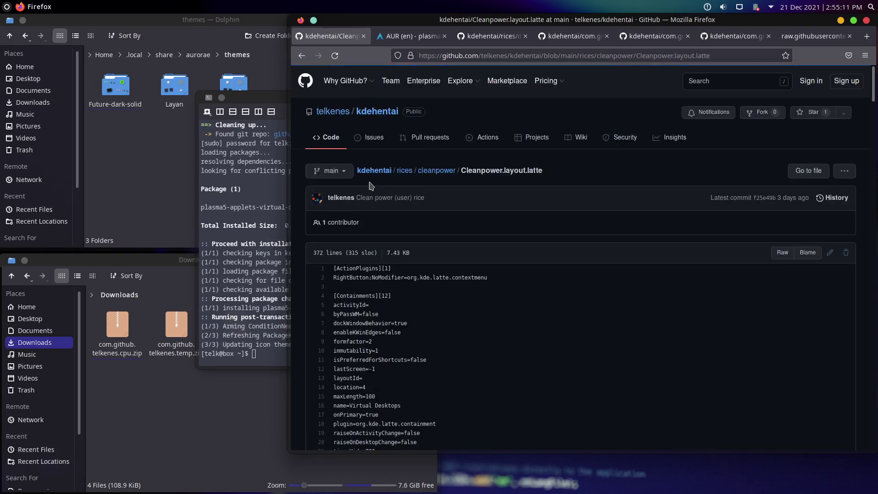
{"action": "left_click", "coordinate": [784, 256]}
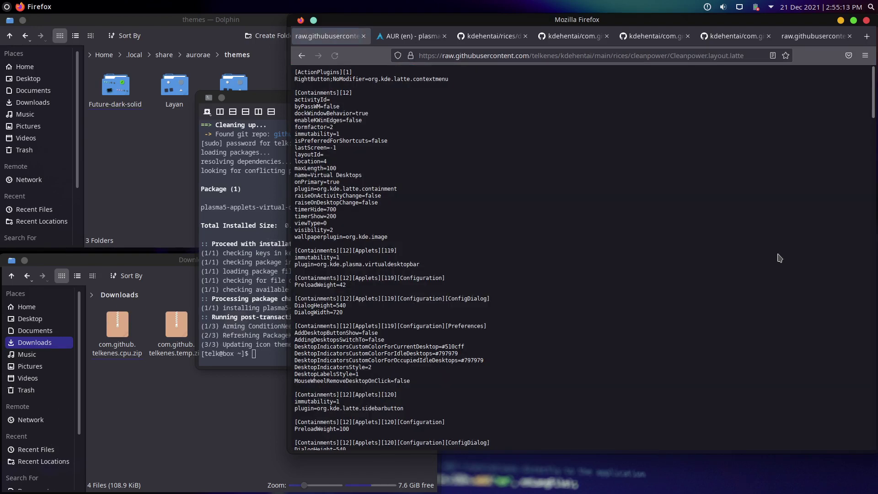
Save the raw layout file as Cleanpower.layout.latte in the Downloads folder.
{"action": "right_click", "coordinate": [642, 246]}
{"action": "left_click", "coordinate": [678, 274]}
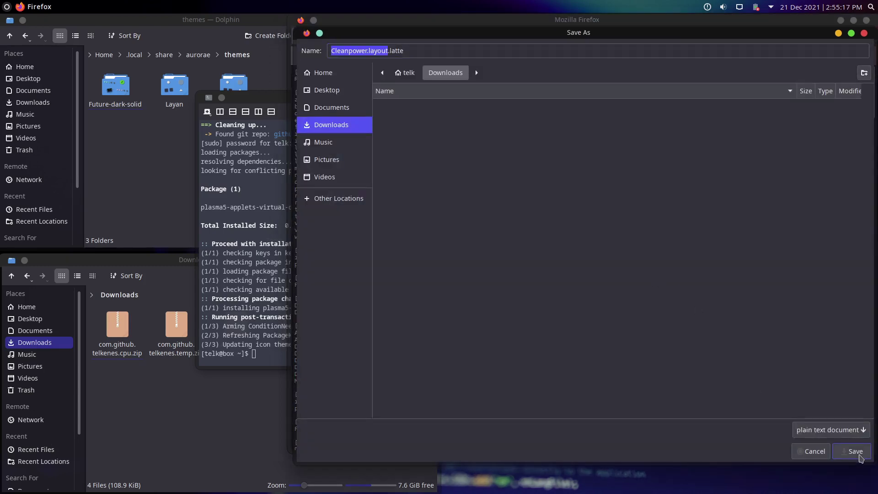
{"action": "left_click", "coordinate": [860, 458]}
Install the latte-dock package in Konsole with yay -S latte-dock and accept the installation.
{"action": "left_click", "coordinate": [247, 274]}
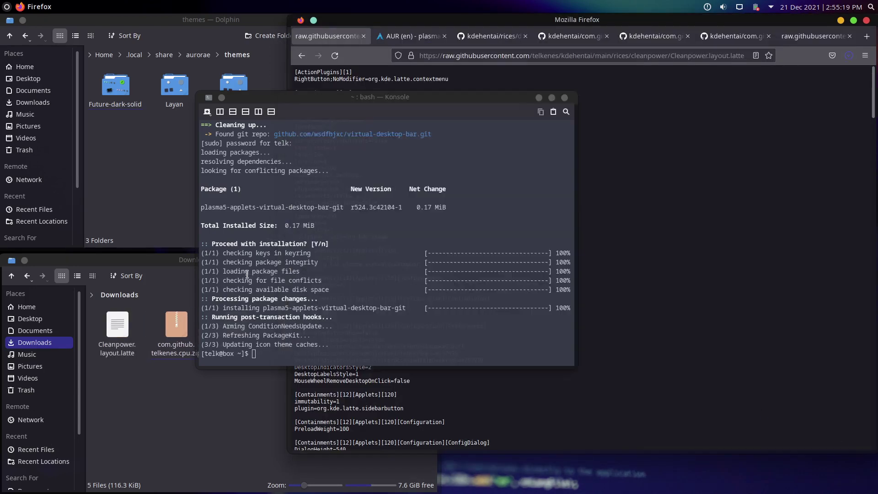
{"action": "type", "text": "yay"}
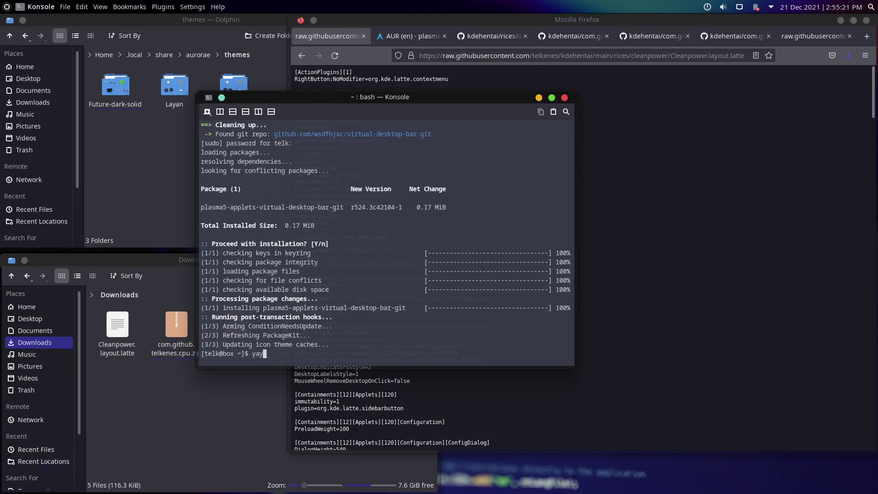
{"action": "type", "text": " -S latte-dock"}
{"action": "key", "text": "Return"}
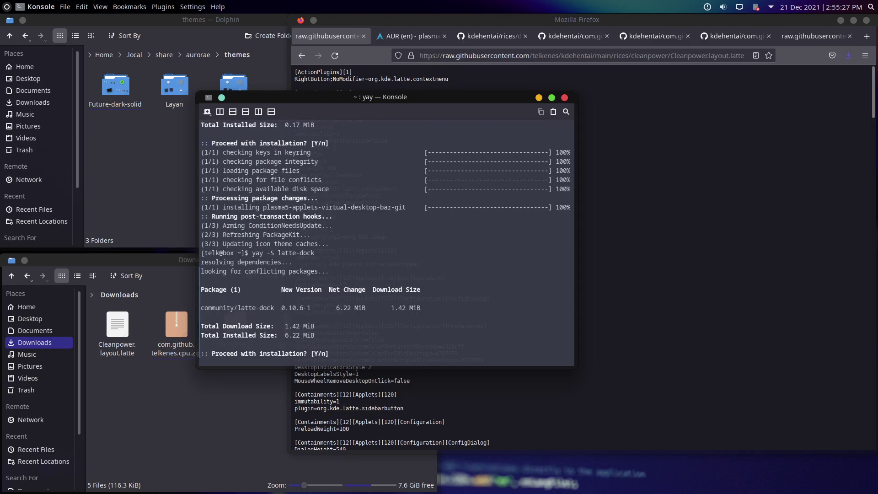
{"action": "key", "text": "Return"}
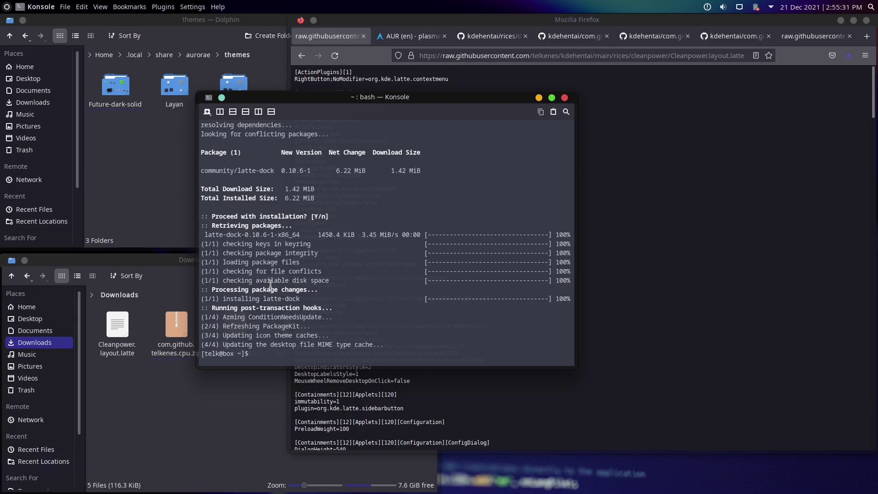
Search the application dashboard for "lat" and launch Latte.
{"action": "left_click", "coordinate": [870, 8]}
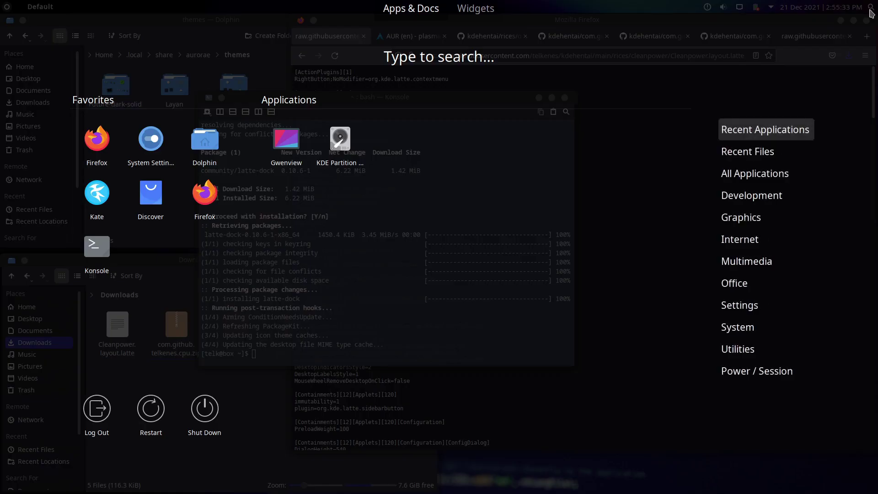
{"action": "type", "text": "lat"}
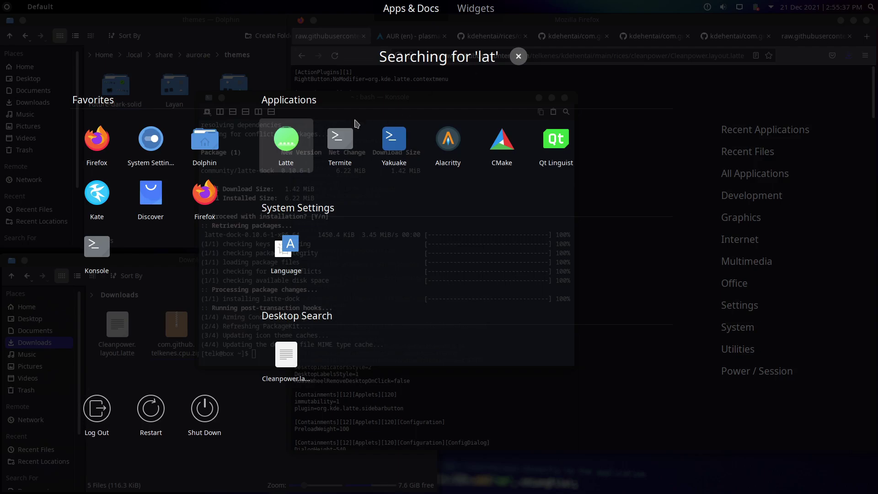
{"action": "left_click", "coordinate": [302, 134]}
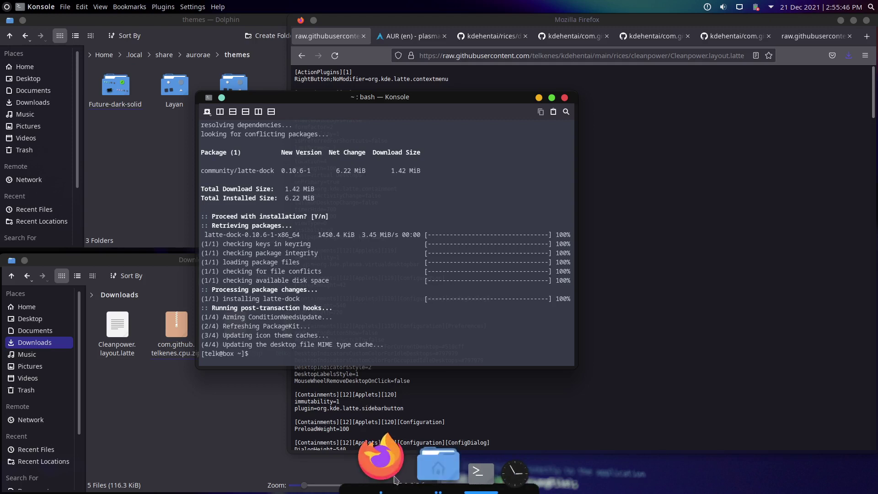
Import Cleanpower.layout.latte from the Downloads folder into Latte Dock's layouts and apply the change.
{"action": "right_click", "coordinate": [458, 460]}
{"action": "mouse_move", "coordinate": [465, 373]}
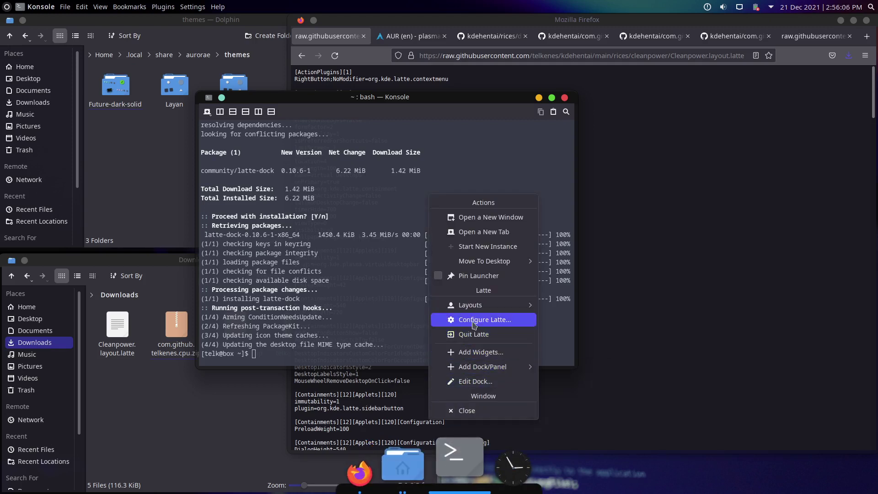
{"action": "mouse_move", "coordinate": [498, 310]}
{"action": "left_click", "coordinate": [567, 396]}
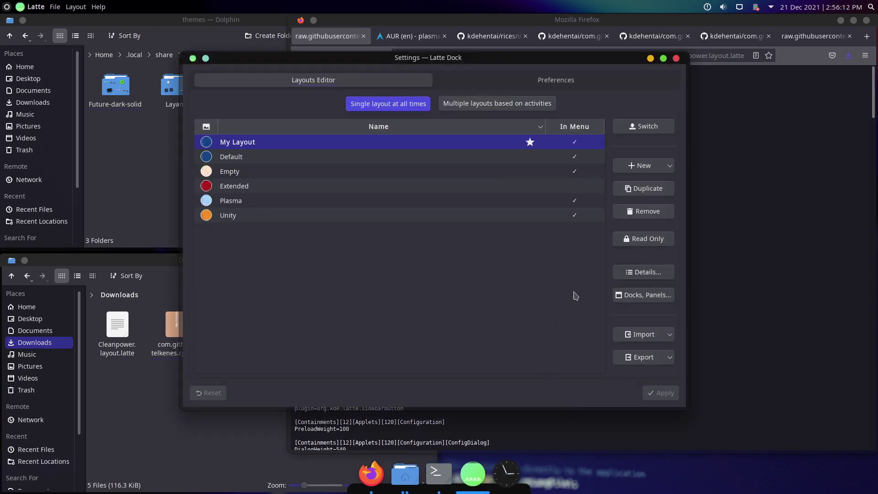
{"action": "left_click", "coordinate": [636, 337]}
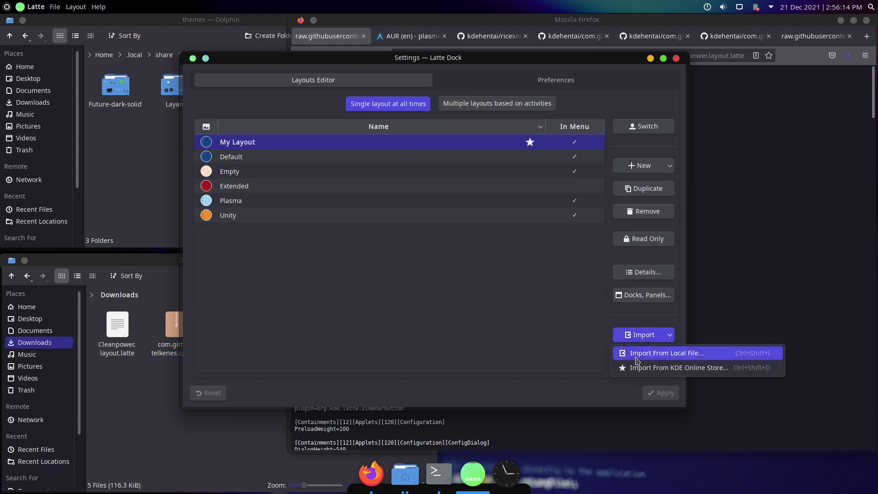
{"action": "left_click", "coordinate": [636, 357]}
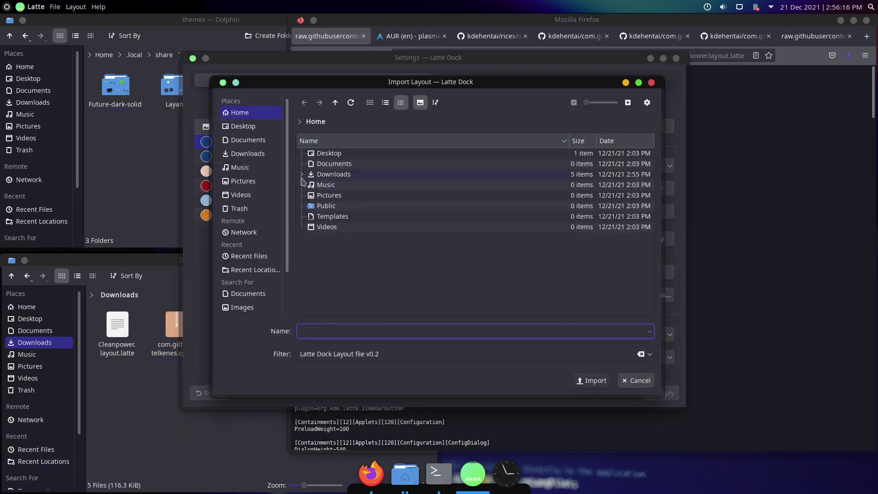
{"action": "left_click", "coordinate": [301, 174]}
{"action": "left_click", "coordinate": [333, 185]}
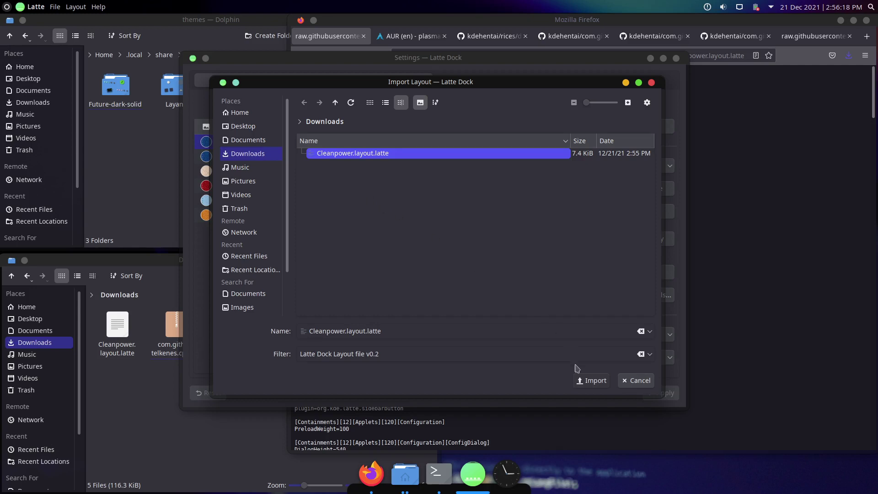
{"action": "left_click", "coordinate": [592, 380]}
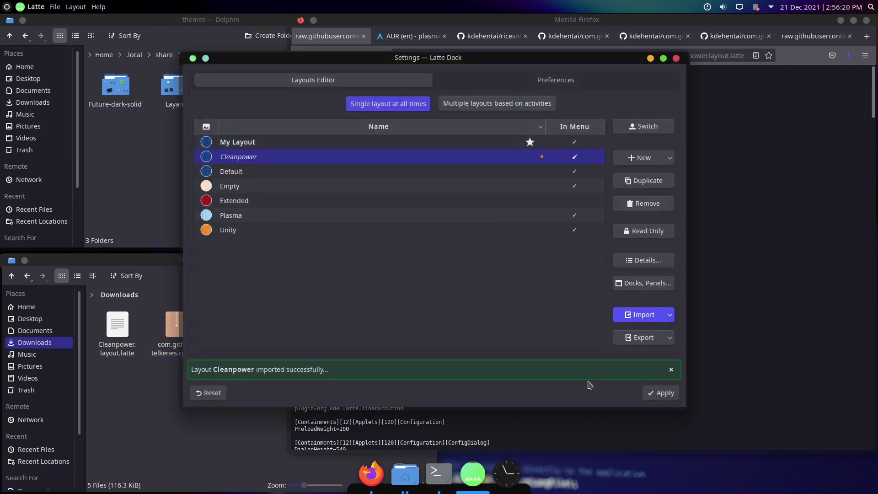
{"action": "left_click", "coordinate": [668, 393]}
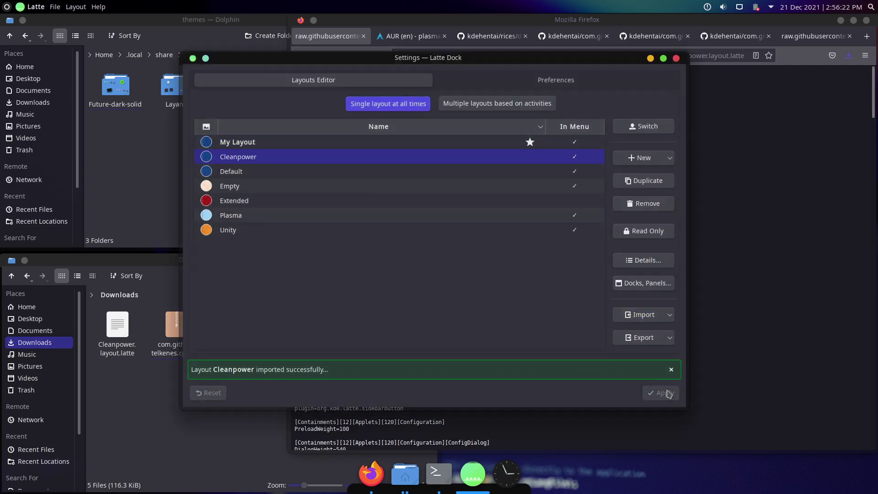
Switch Latte Dock to the Cleanpower layout and check that its sidebar opens and closes.
{"action": "left_click", "coordinate": [309, 161]}
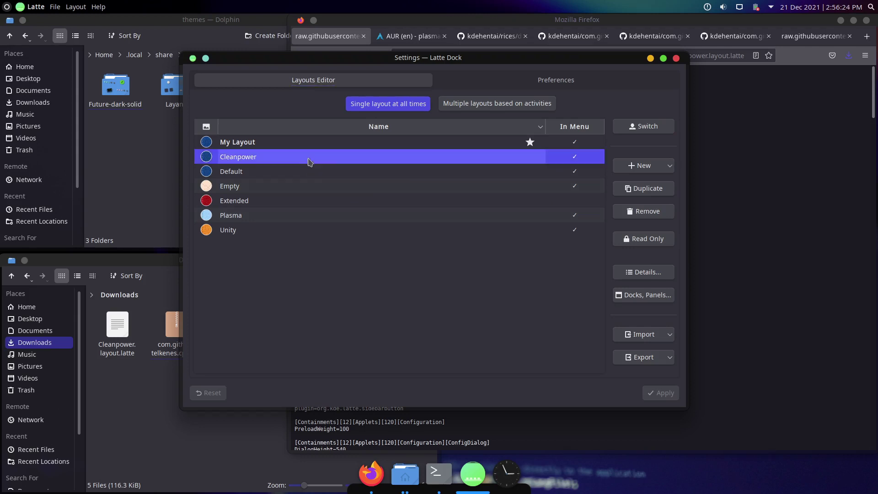
{"action": "left_click", "coordinate": [657, 124]}
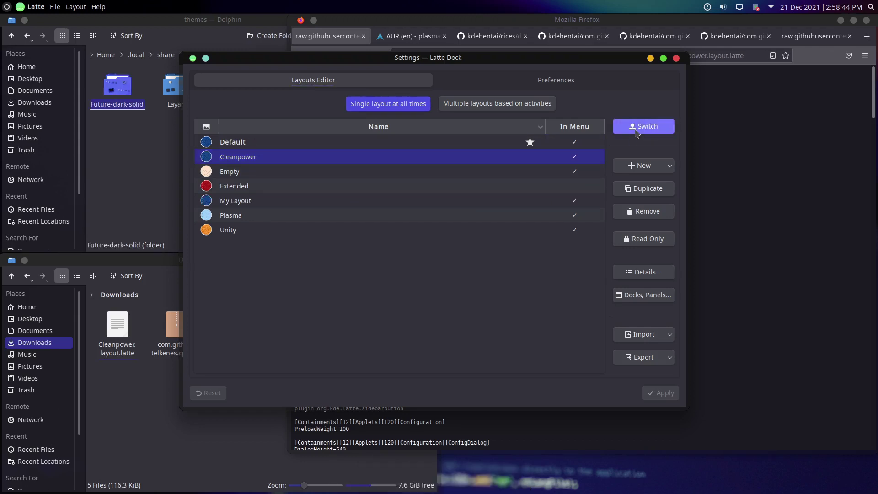
{"action": "left_click", "coordinate": [630, 133]}
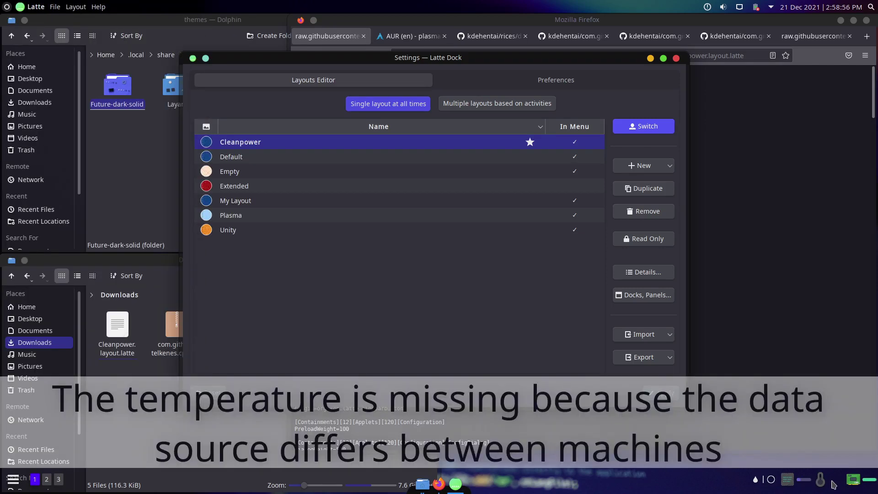
{"action": "left_click", "coordinate": [18, 480]}
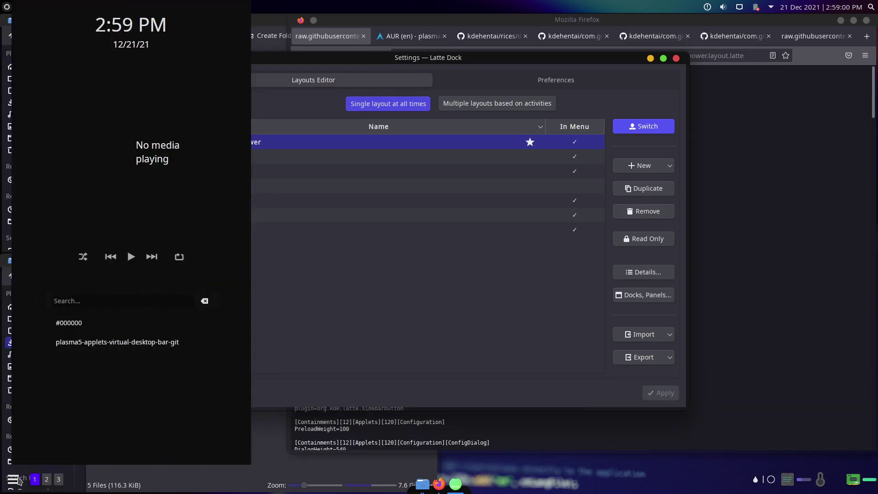
{"action": "left_click", "coordinate": [18, 481]}
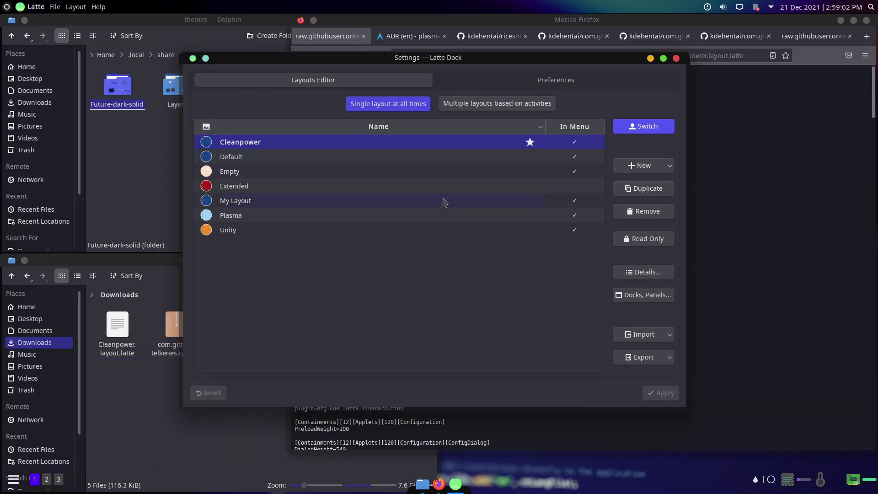
Close the Latte Dock settings, Firefox and the themes folder window, and move the Downloads window to the middle of the desktop.
{"action": "left_click", "coordinate": [677, 59]}
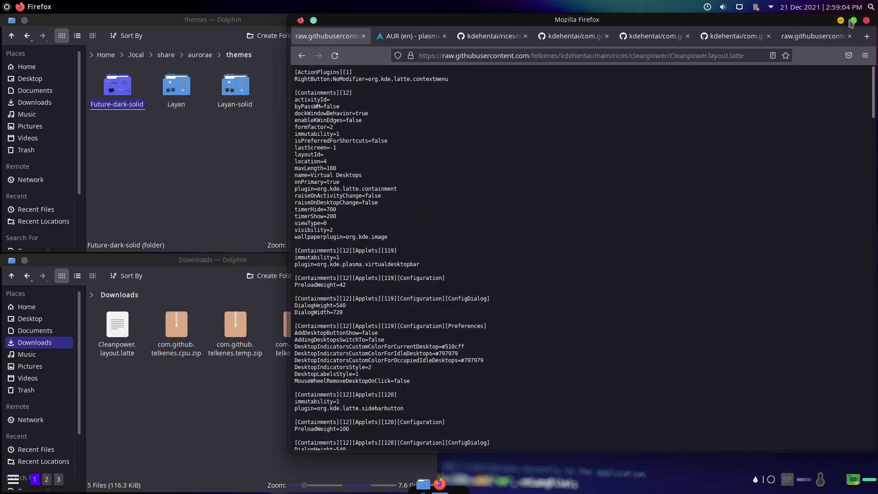
{"action": "left_click", "coordinate": [867, 20]}
{"action": "left_click", "coordinate": [658, 132]}
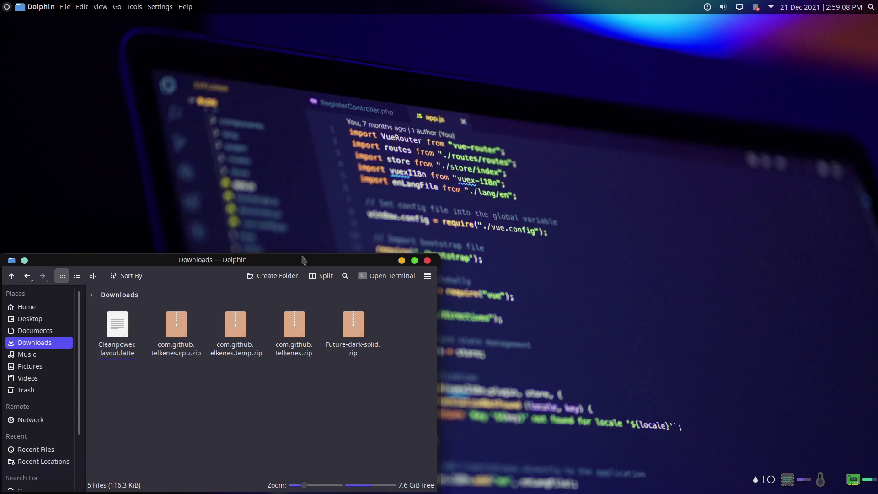
{"action": "left_click_drag", "start_coordinate": [289, 266], "coordinate": [455, 158]}
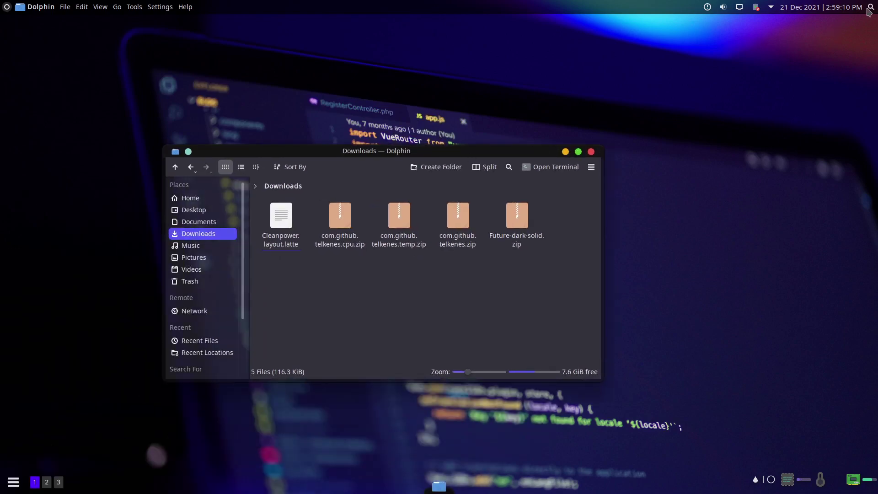
Search the application dashboard for "light" and make the sidebars fully opaque in Lightly Widget Style.
{"action": "left_click", "coordinate": [870, 9]}
{"action": "type", "text": "light"}
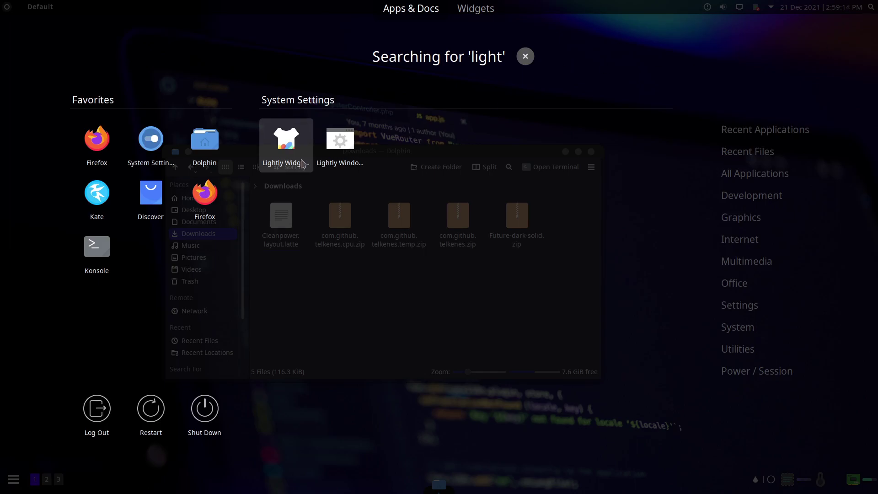
{"action": "left_click", "coordinate": [302, 163]}
{"action": "left_click", "coordinate": [579, 152]}
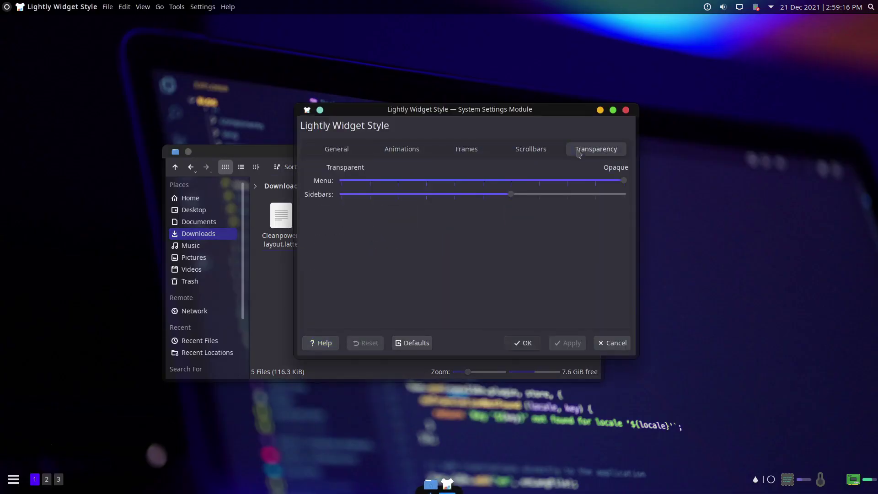
{"action": "left_click_drag", "start_coordinate": [512, 196], "coordinate": [622, 198]}
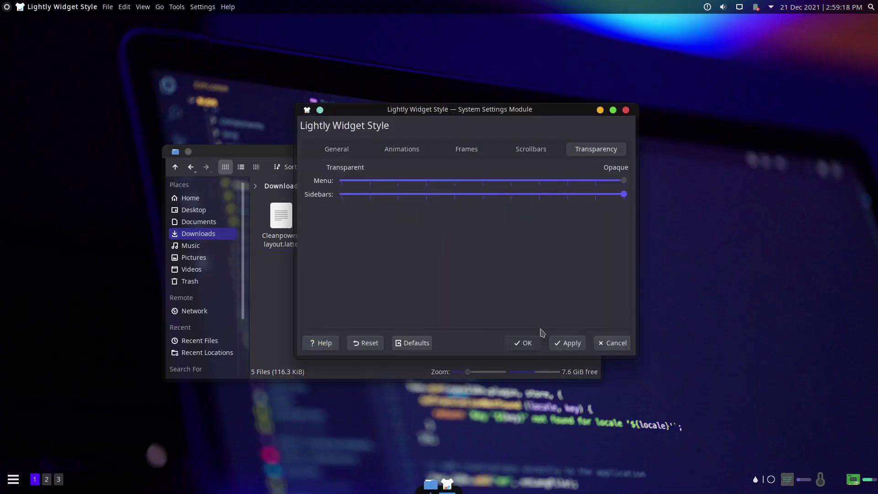
{"action": "left_click", "coordinate": [557, 342]}
{"action": "left_click", "coordinate": [528, 346]}
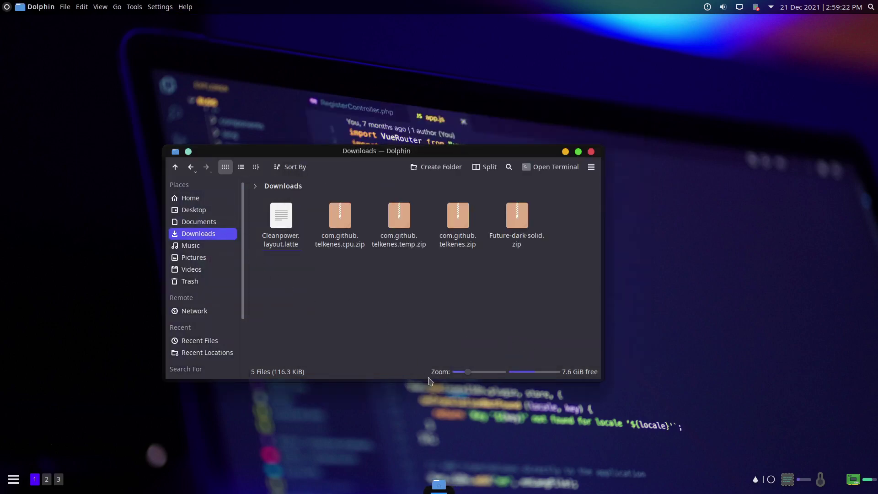
Open Konsole, arrange it beside the Downloads window with a slight overlap, and show the Latte sidebar.
{"action": "left_click", "coordinate": [870, 10]}
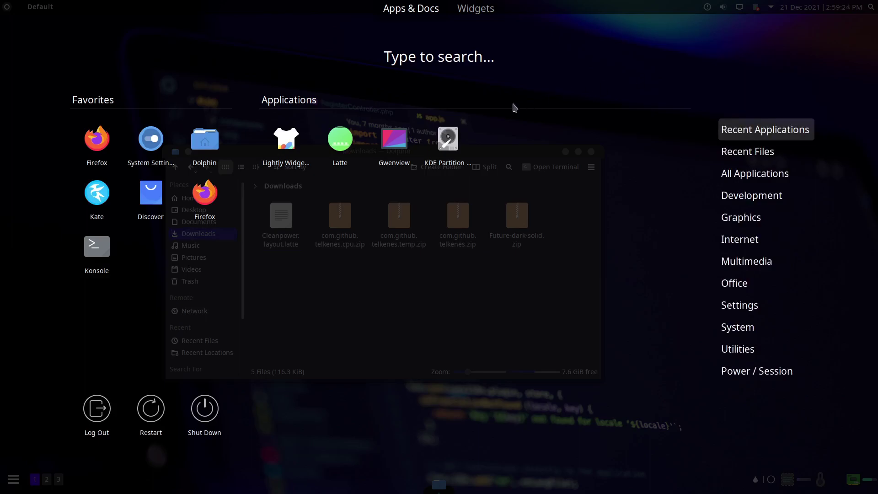
{"action": "left_click", "coordinate": [103, 258]}
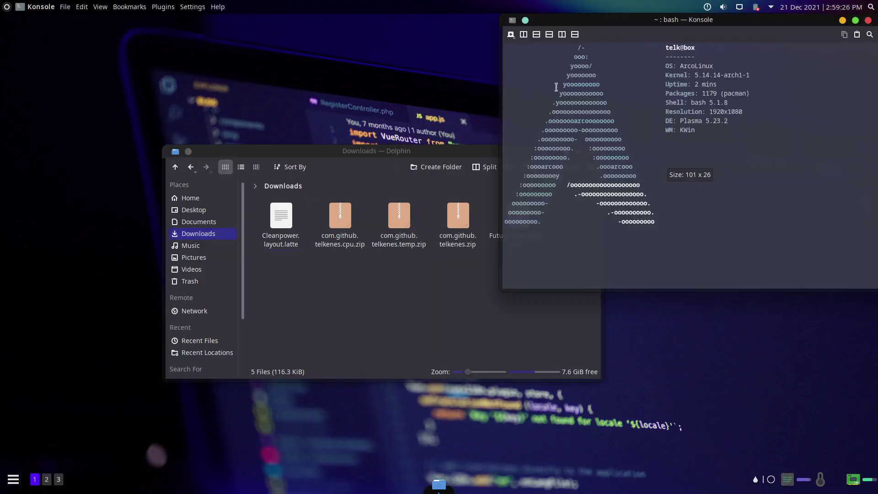
{"action": "left_click_drag", "start_coordinate": [593, 23], "coordinate": [509, 66]}
{"action": "left_click_drag", "start_coordinate": [347, 149], "coordinate": [233, 175]}
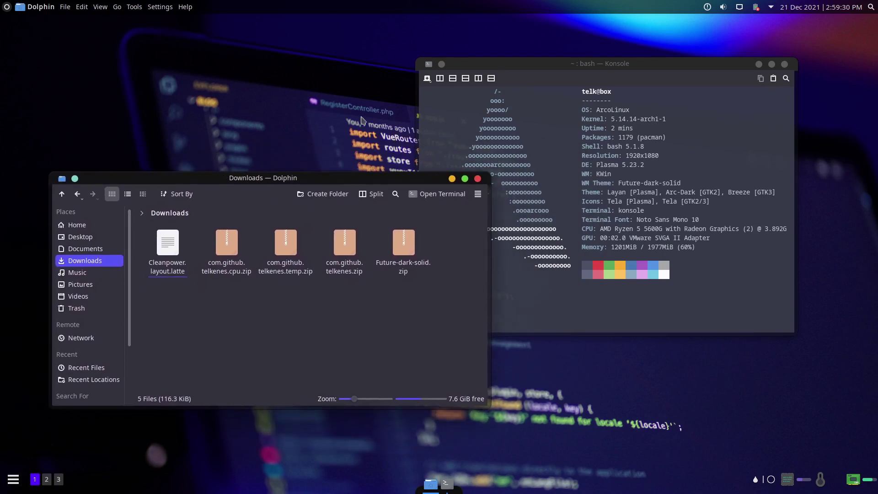
{"action": "left_click_drag", "start_coordinate": [480, 67], "coordinate": [472, 88]}
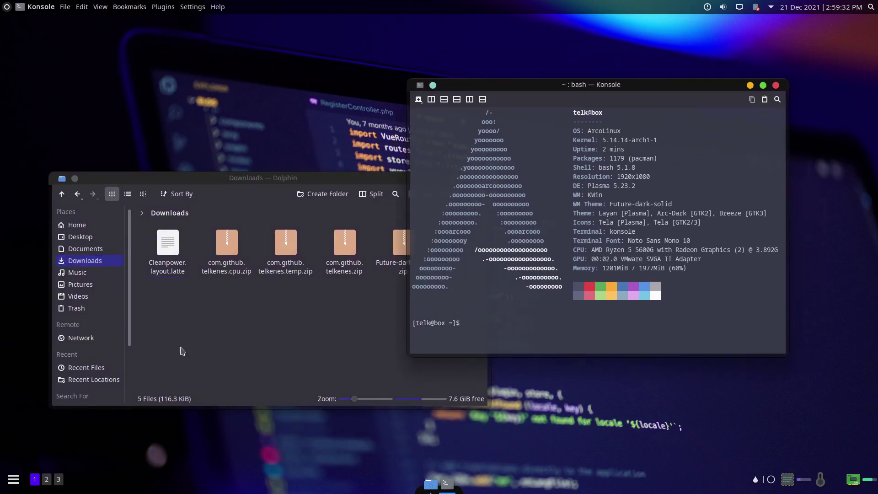
{"action": "left_click", "coordinate": [5, 479]}
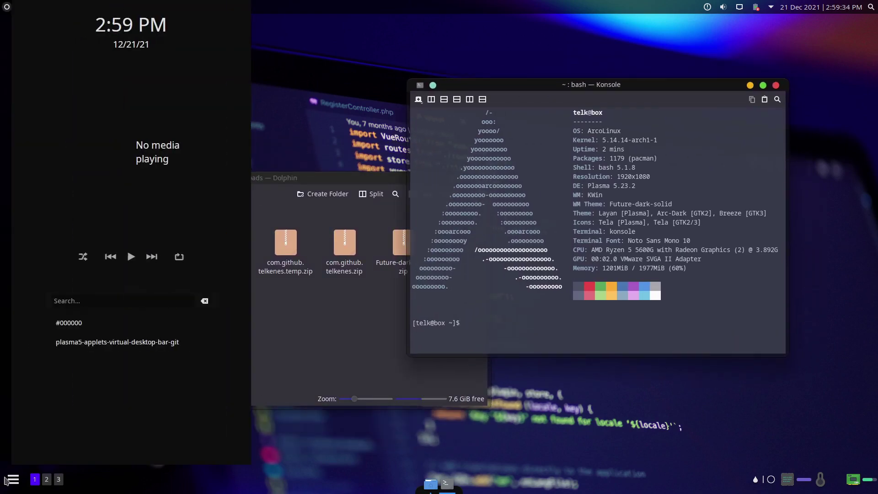